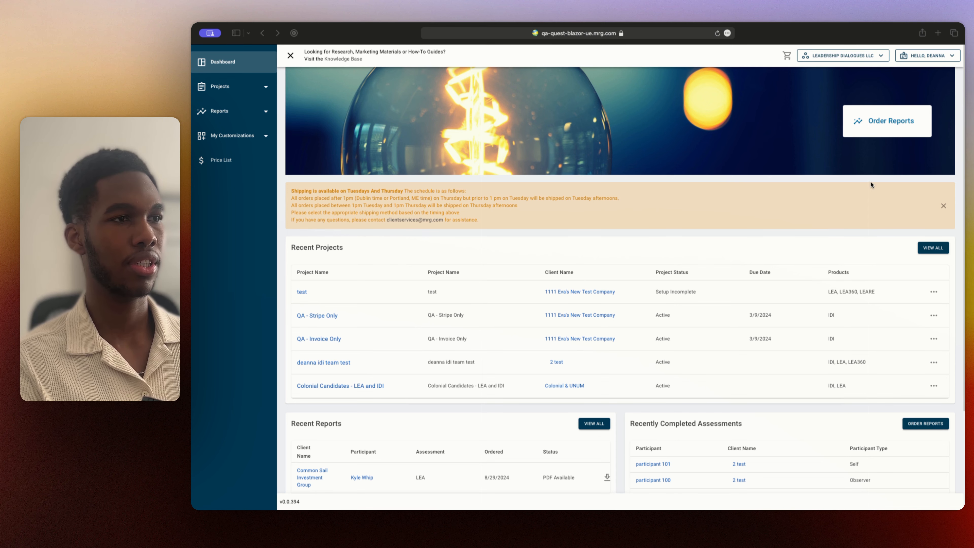
Review the dashboard's recent projects, recent reports and recently completed assessments
scroll(870, 186, down, 2)
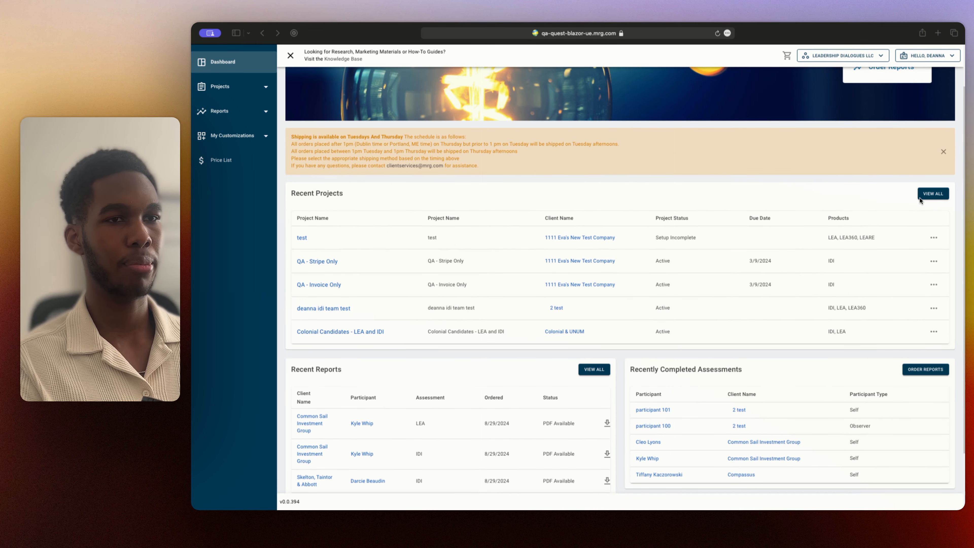
scroll(745, 205, down, 3)
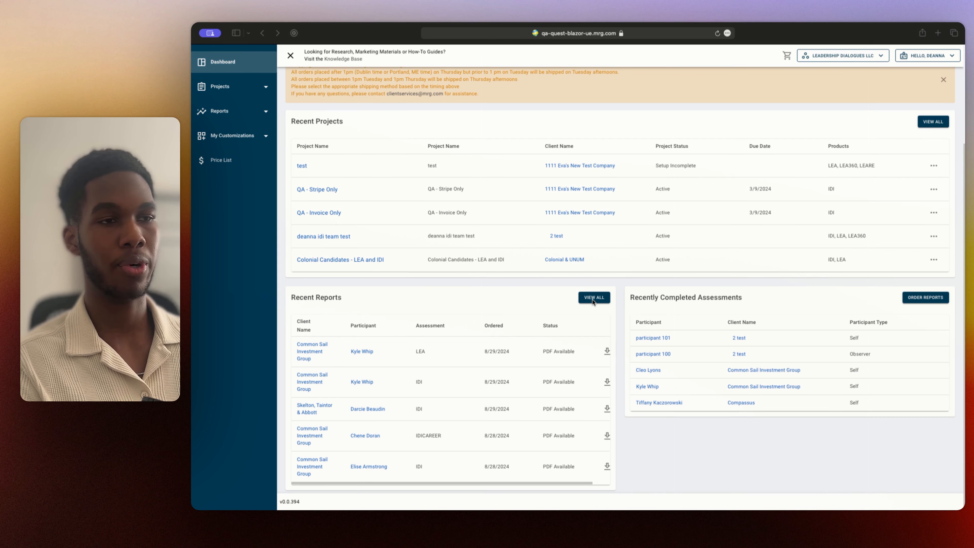
scroll(626, 295, up, 5)
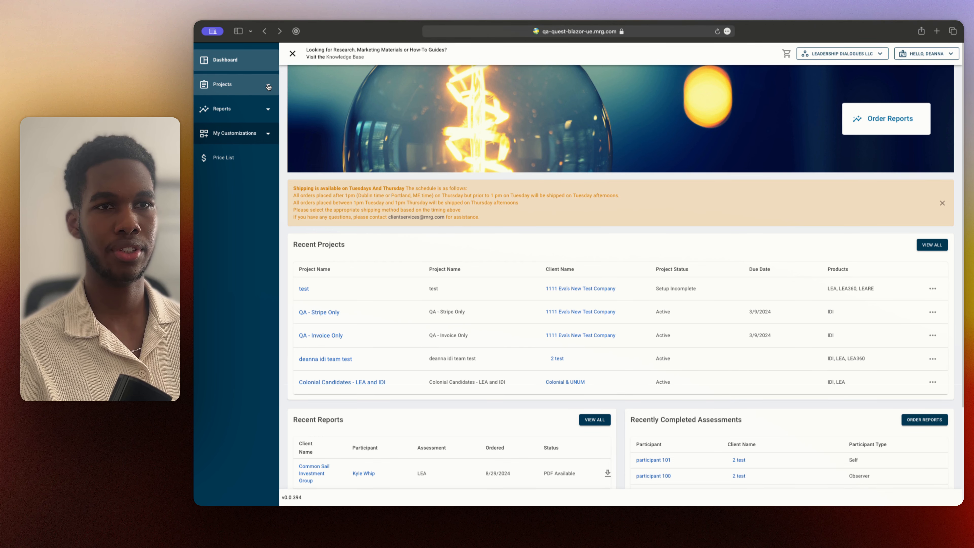
Expand the Projects, Reports and My Customizations navigation groups to see their pages, and collapse and restore the sidebar
click(269, 86)
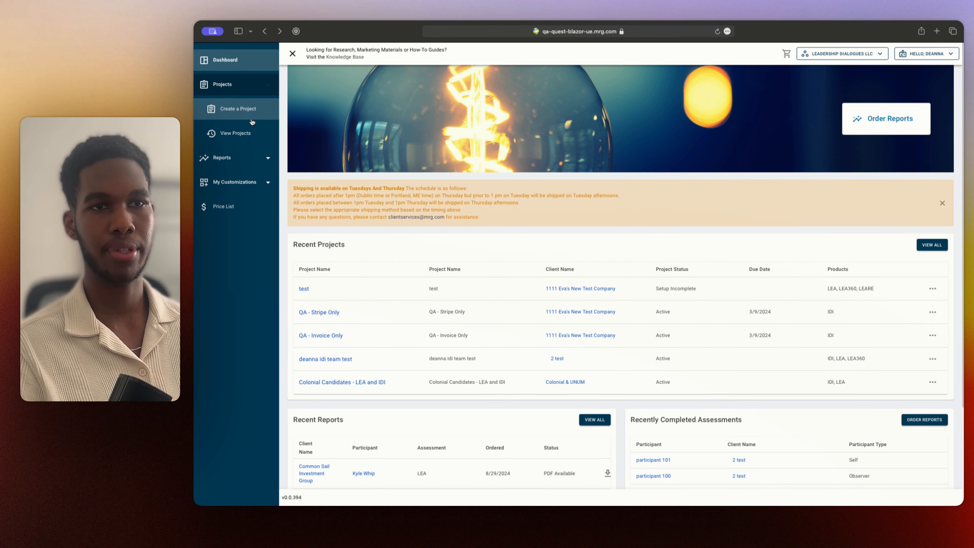
click(256, 157)
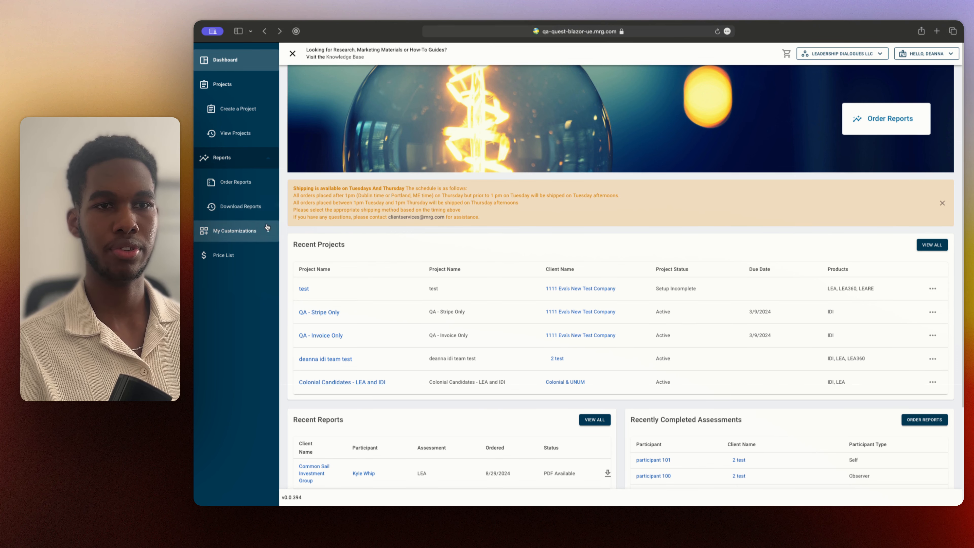
click(256, 234)
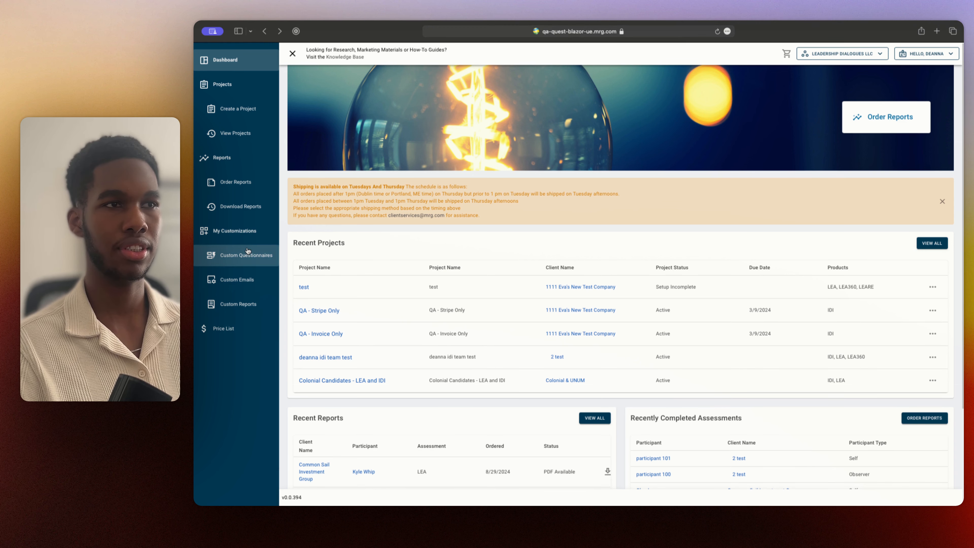
click(234, 231)
scroll(309, 131, up, 1)
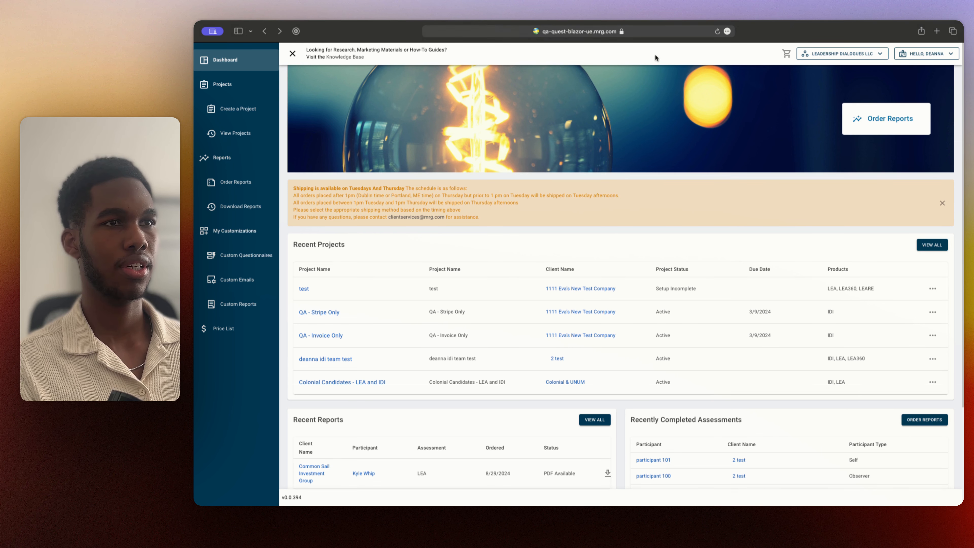
click(291, 55)
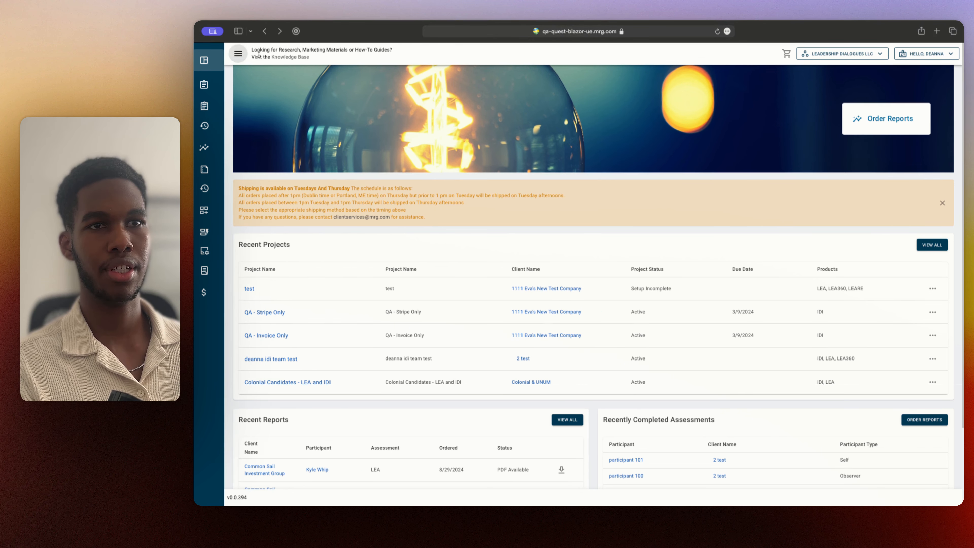
click(232, 55)
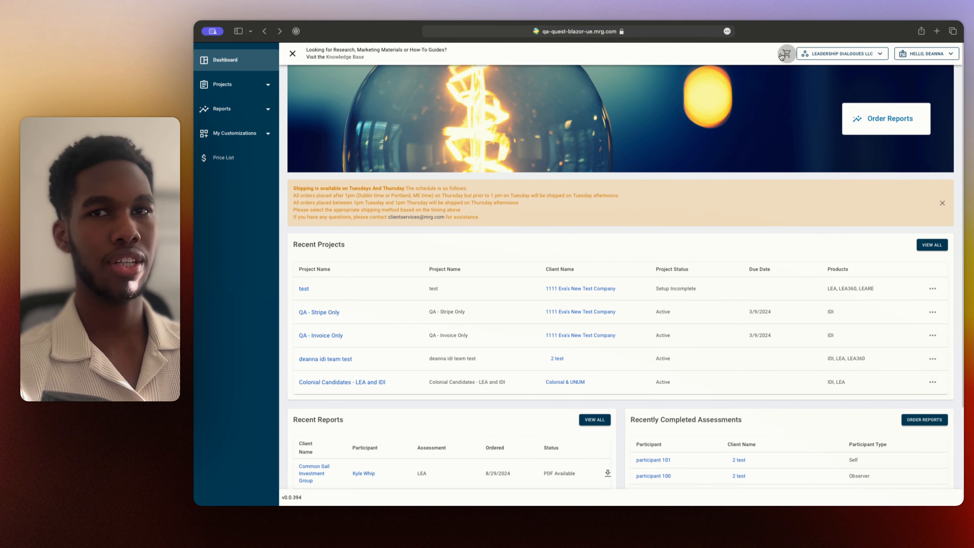
View the organizations available for switching and the account options for the signed-in user
click(781, 56)
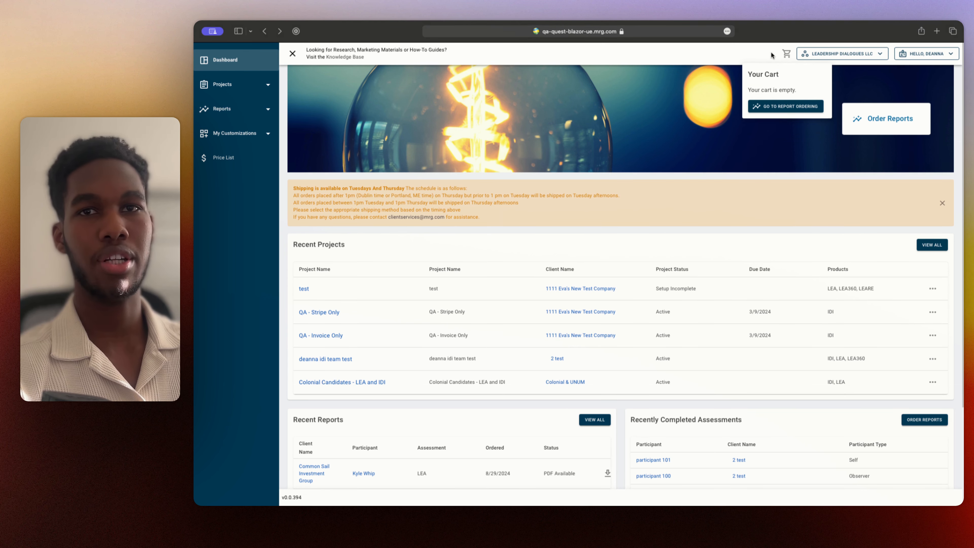
click(875, 56)
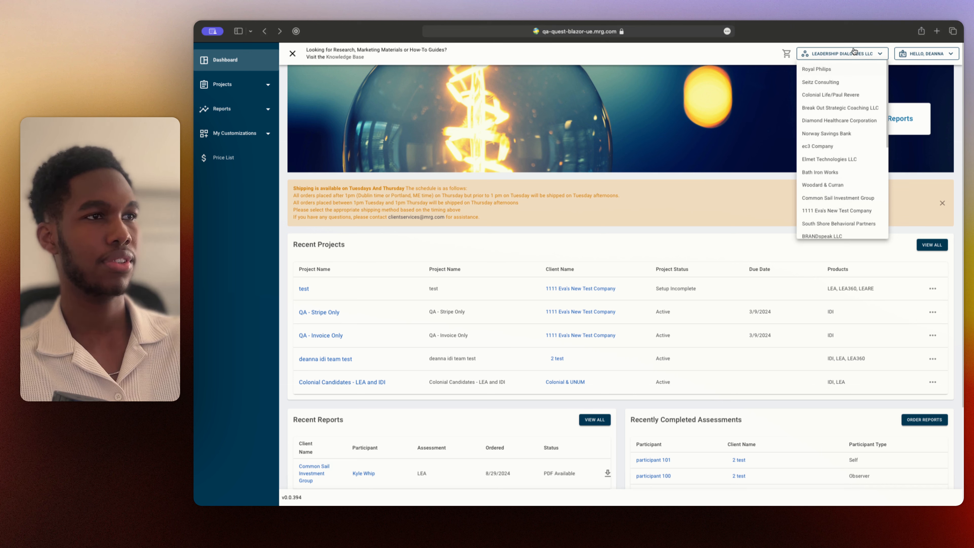
click(853, 51)
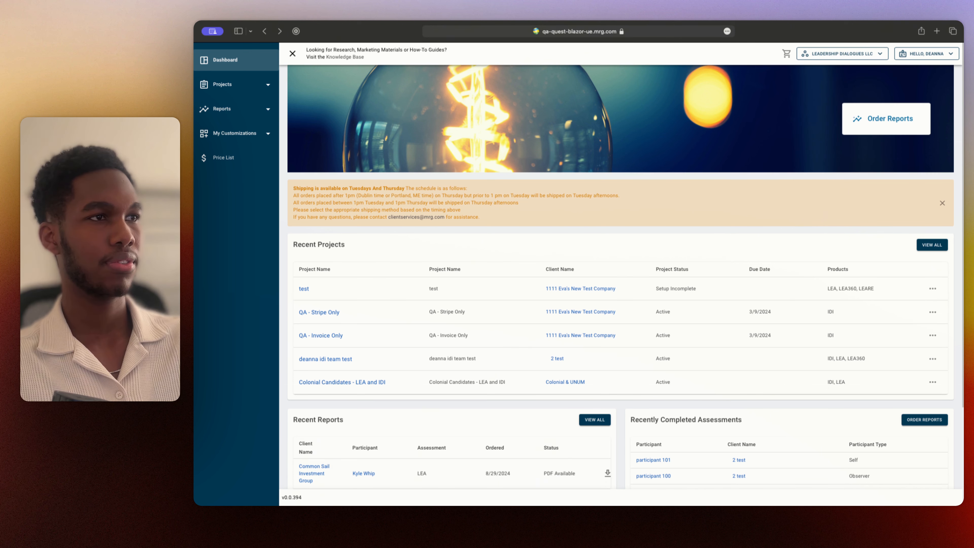
click(949, 58)
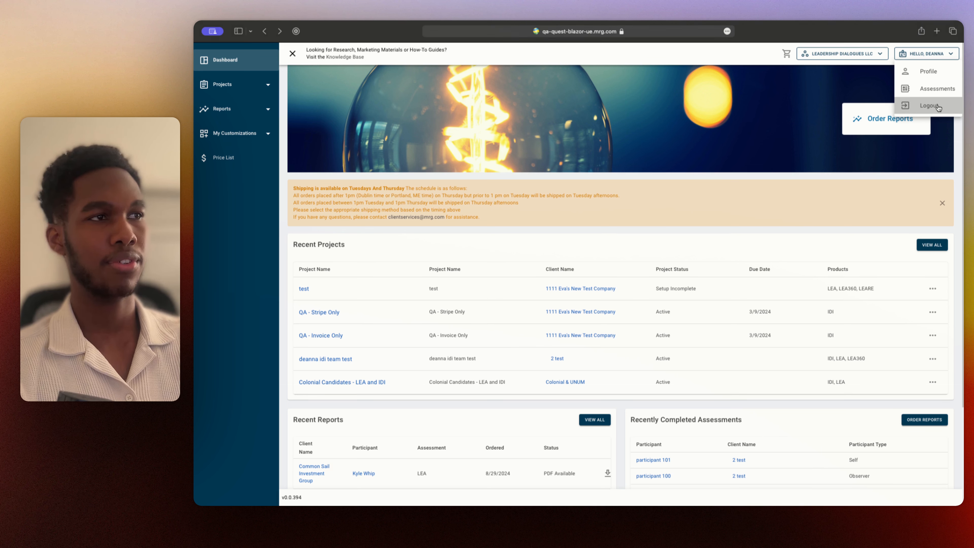
click(933, 56)
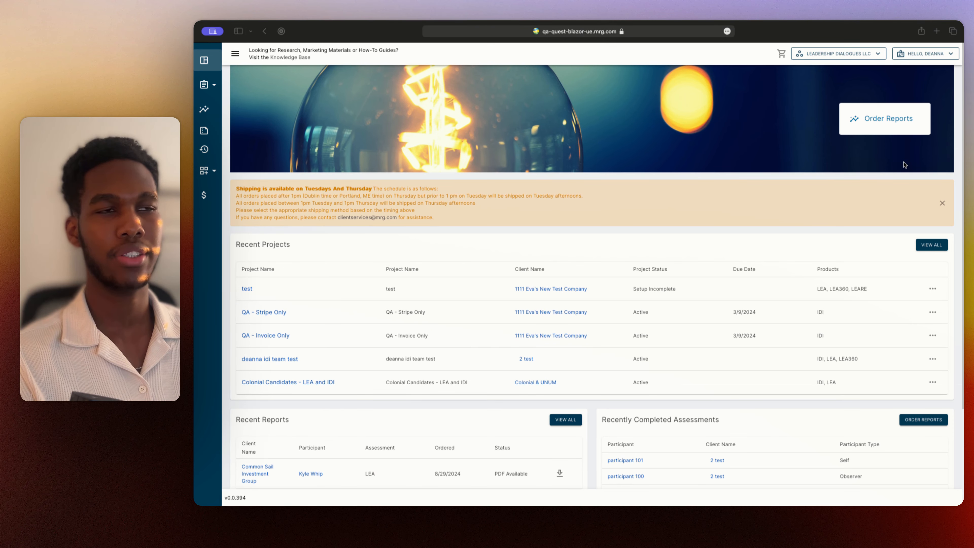
Go to the report ordering page from the dashboard and view its how-to information
click(876, 127)
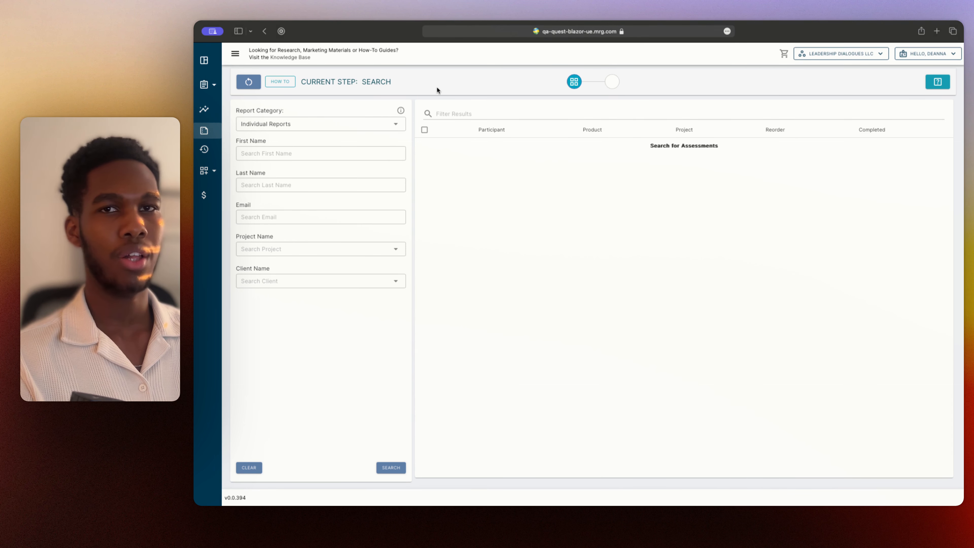
click(278, 86)
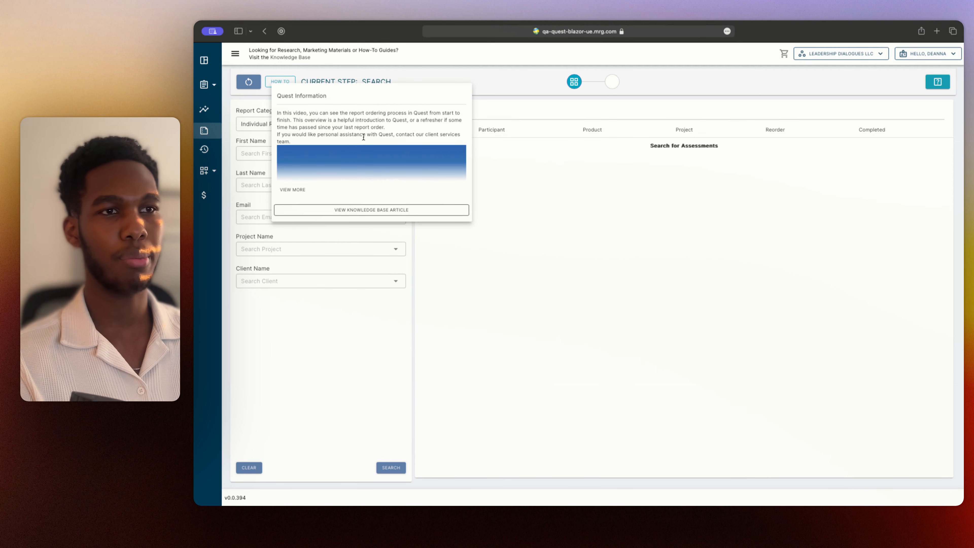
click(907, 92)
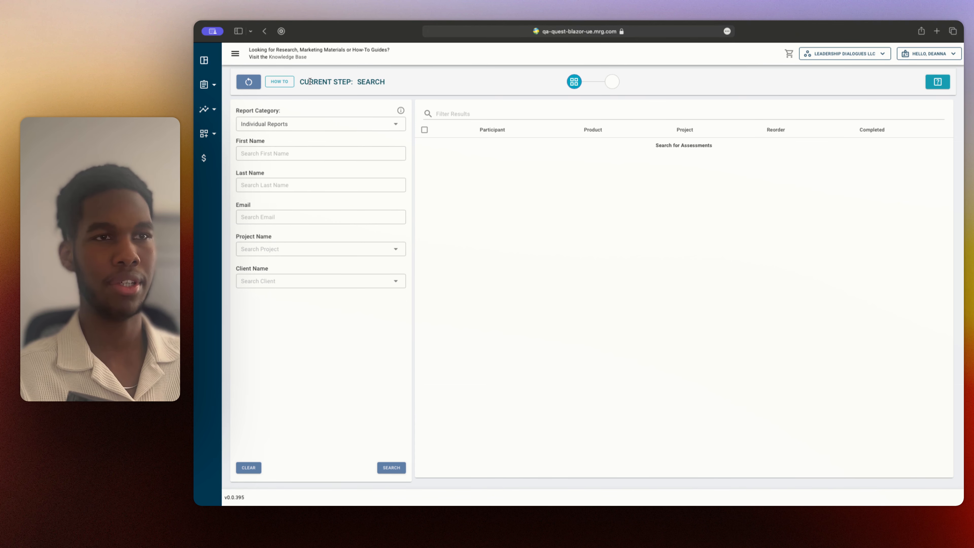
Search for assessments in the Individual Reports category using the participant's first name
click(308, 127)
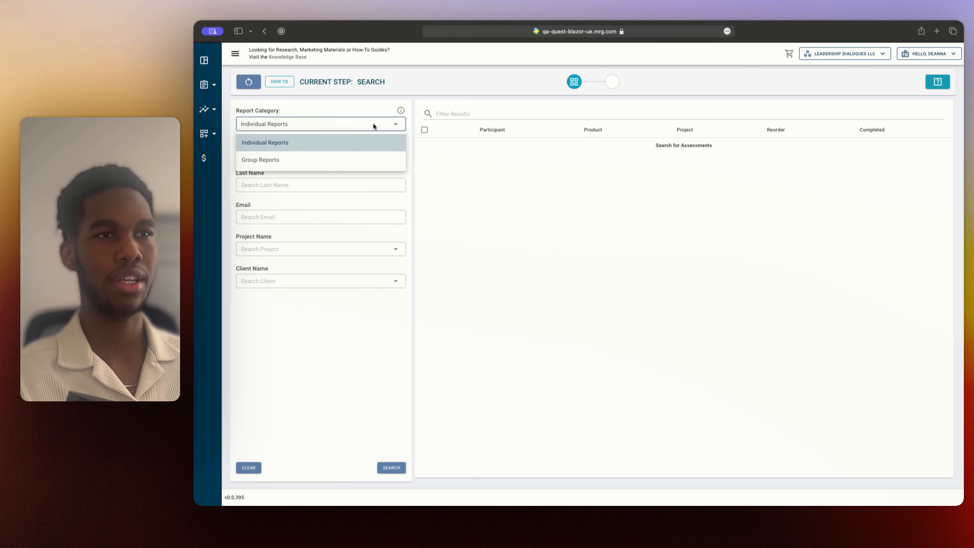
click(394, 123)
click(381, 124)
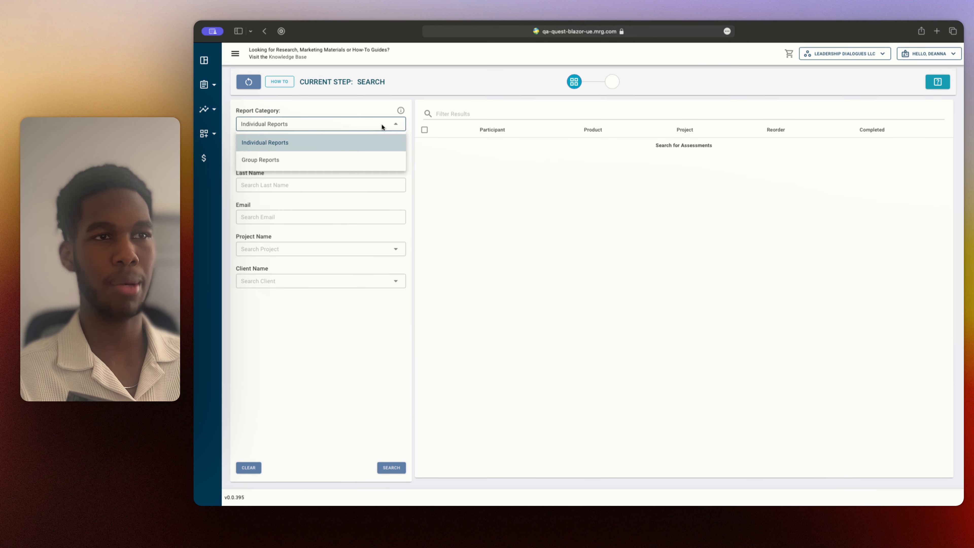
click(318, 142)
click(303, 153)
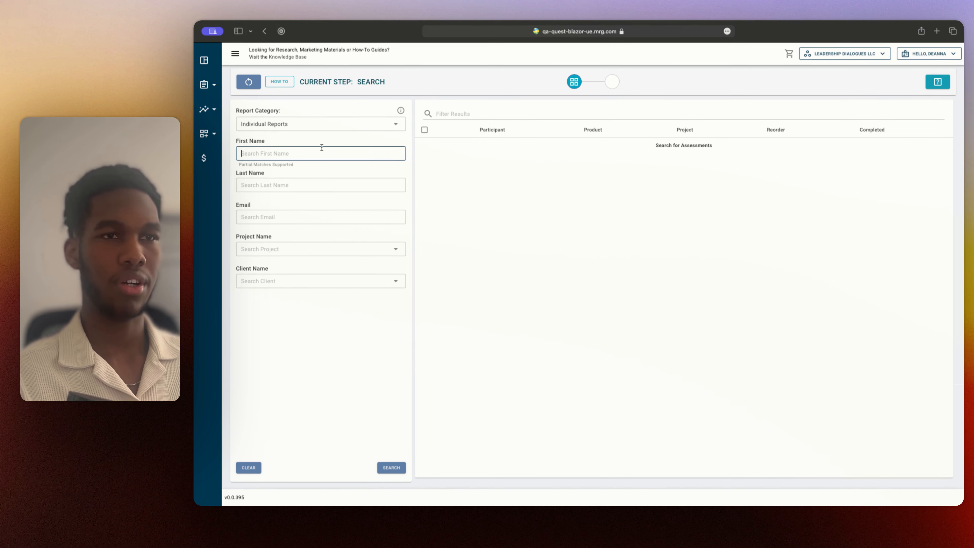
text(John)
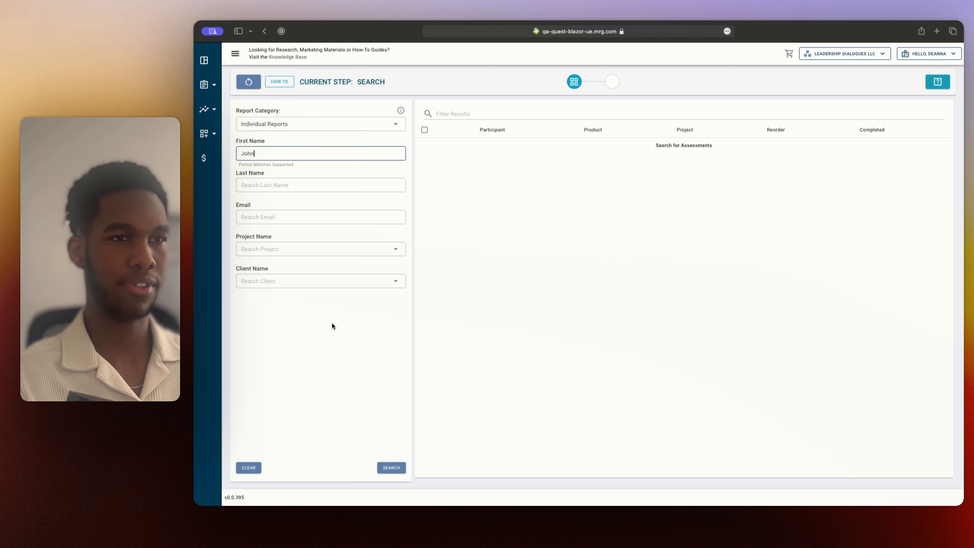
click(338, 340)
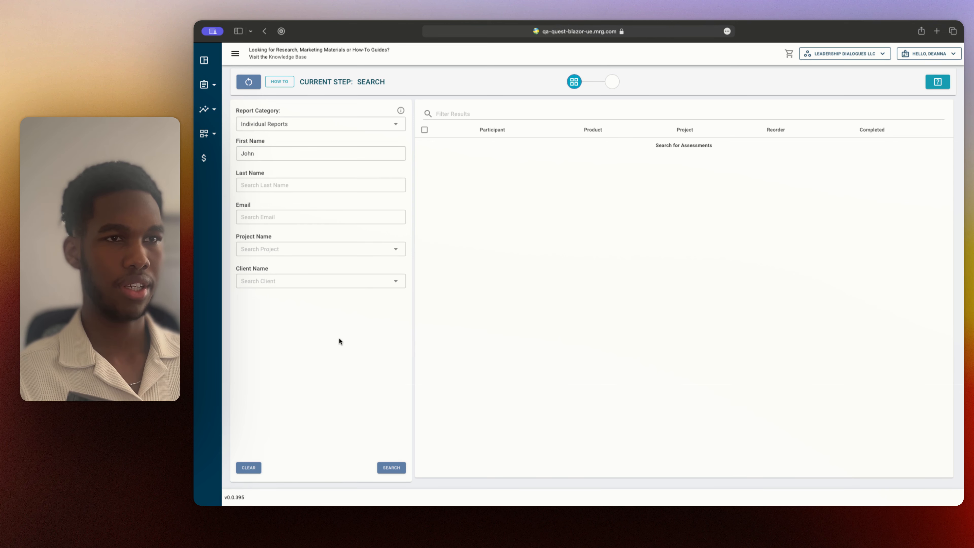
click(391, 467)
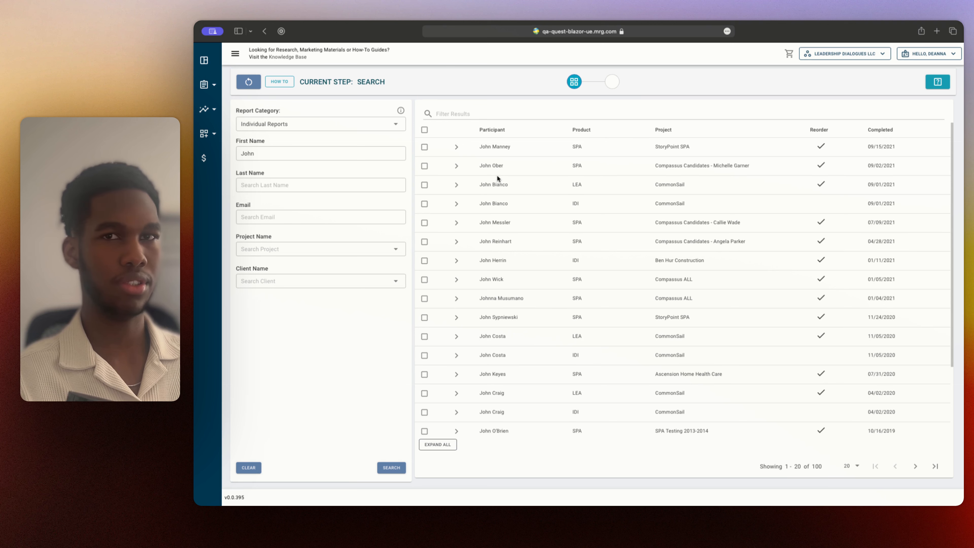
Sort the assessment results by completion date in ascending order and reverse it to descending
mouse_move(539, 133)
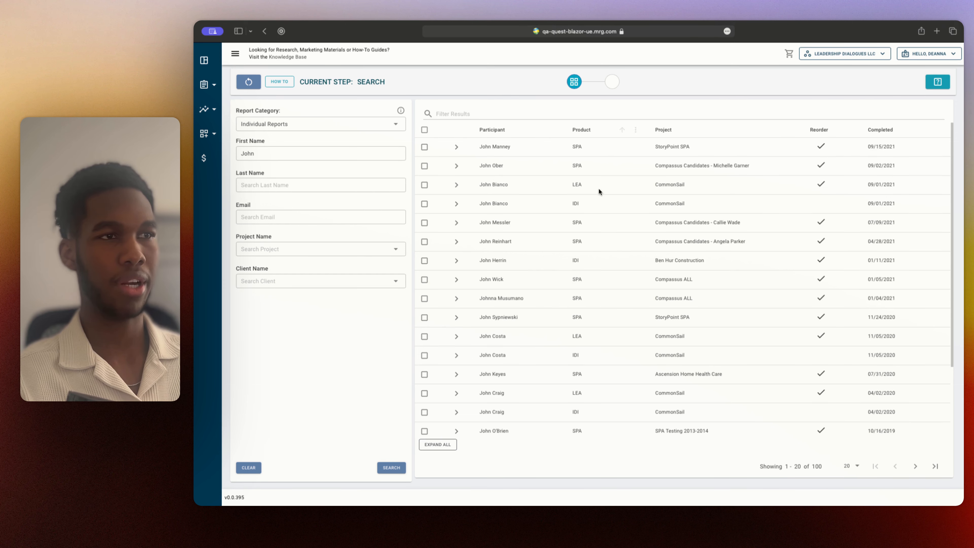
mouse_move(669, 133)
mouse_move(825, 133)
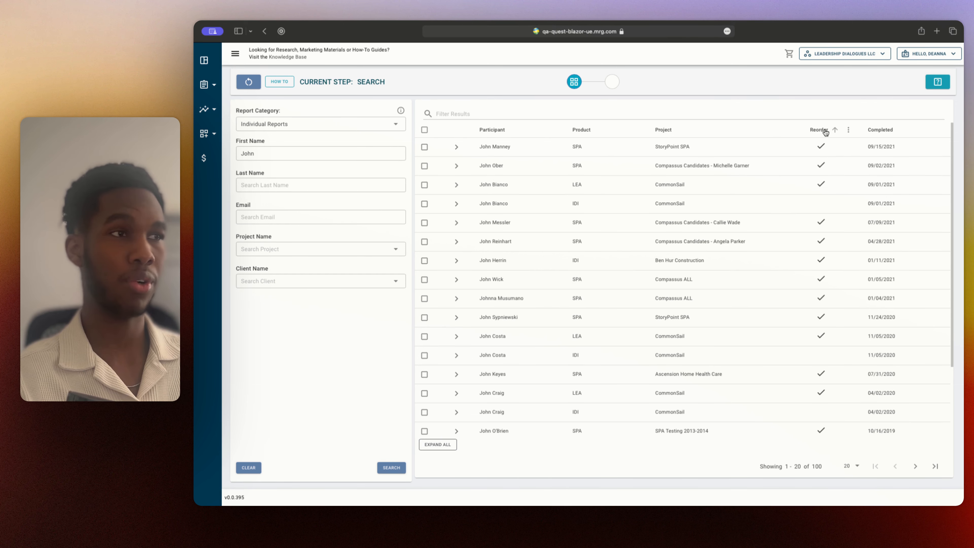
mouse_move(895, 130)
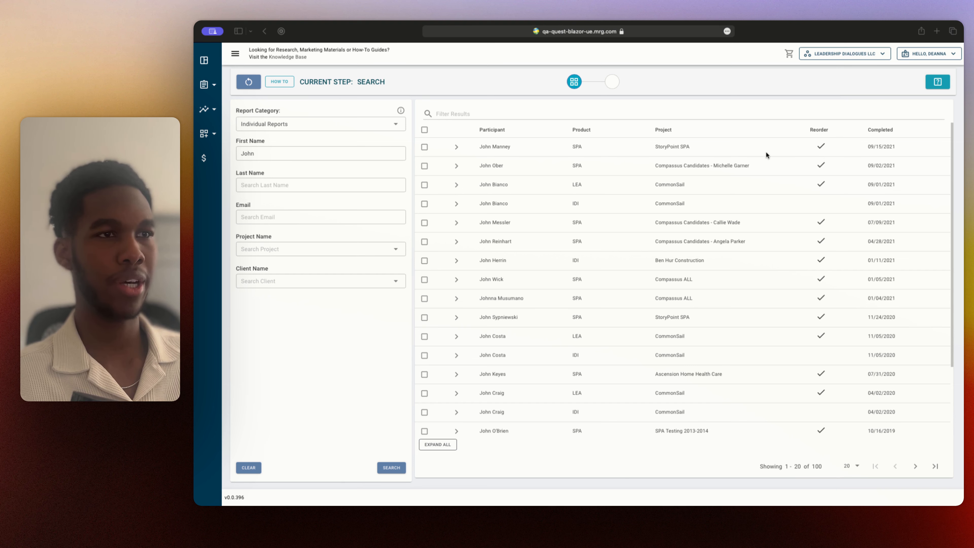
click(503, 132)
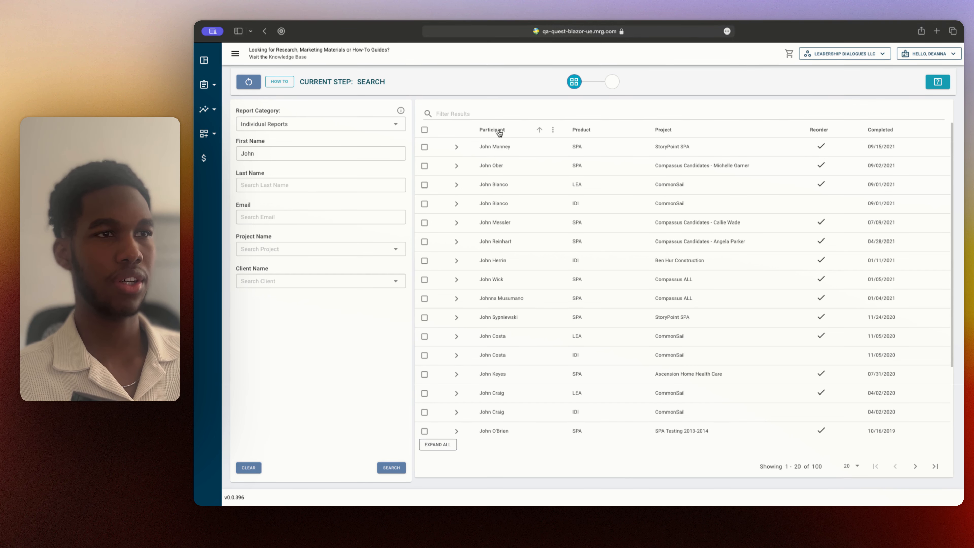
click(888, 131)
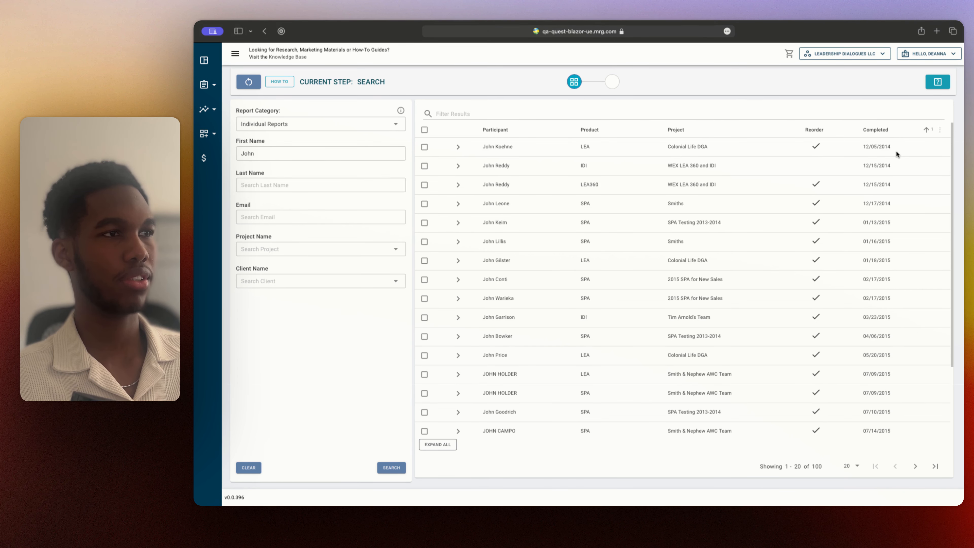
click(877, 130)
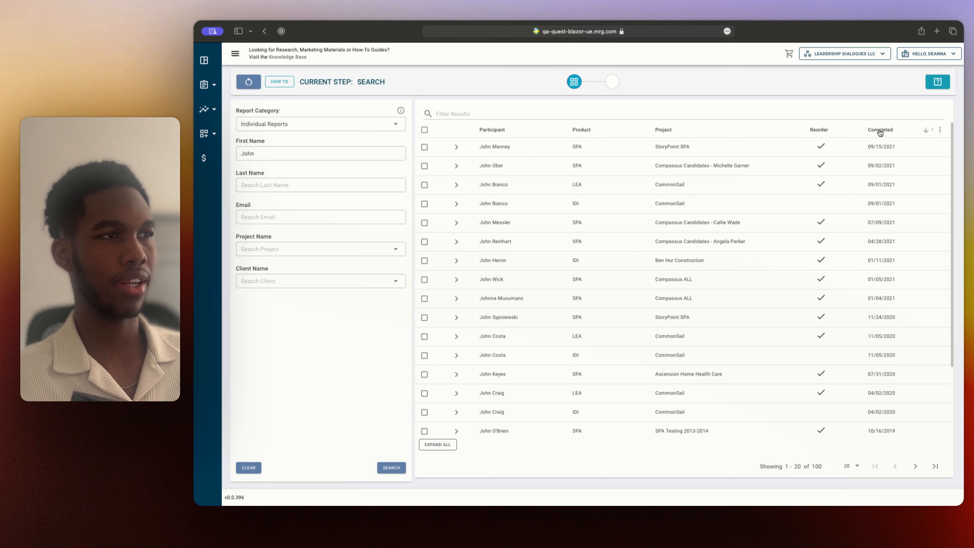
Sort the assessment results by reorder status, ascending and descending, and remove that sorting
click(814, 131)
scroll(703, 183, down, 5)
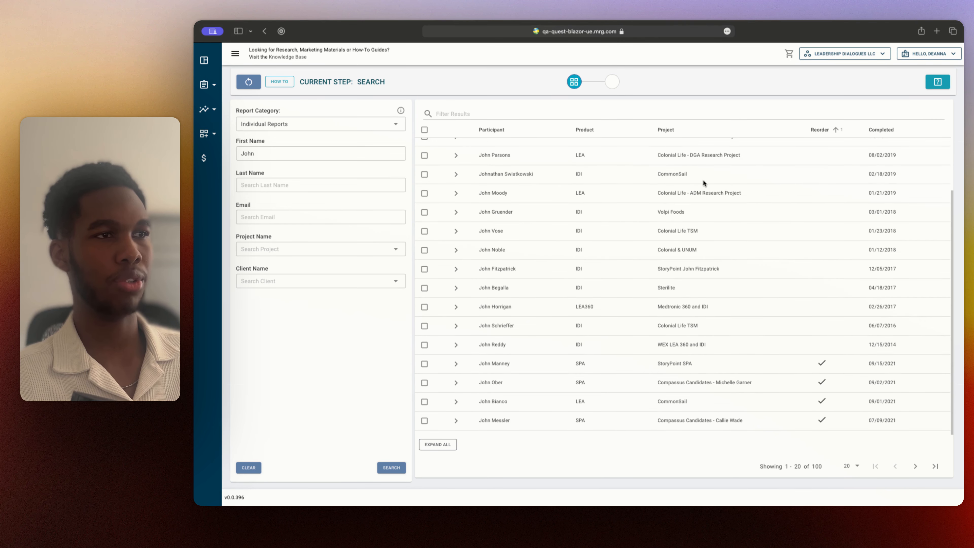
scroll(764, 188, up, 3)
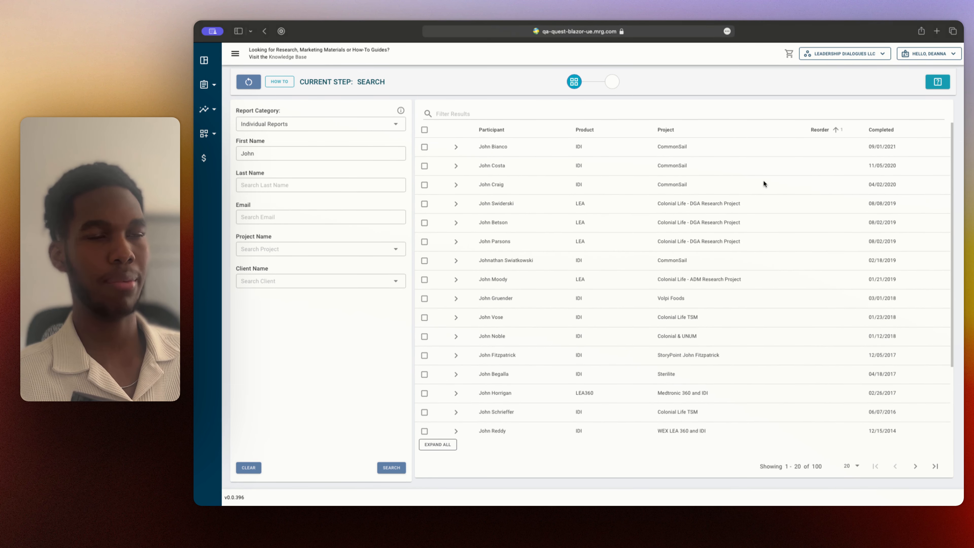
click(832, 130)
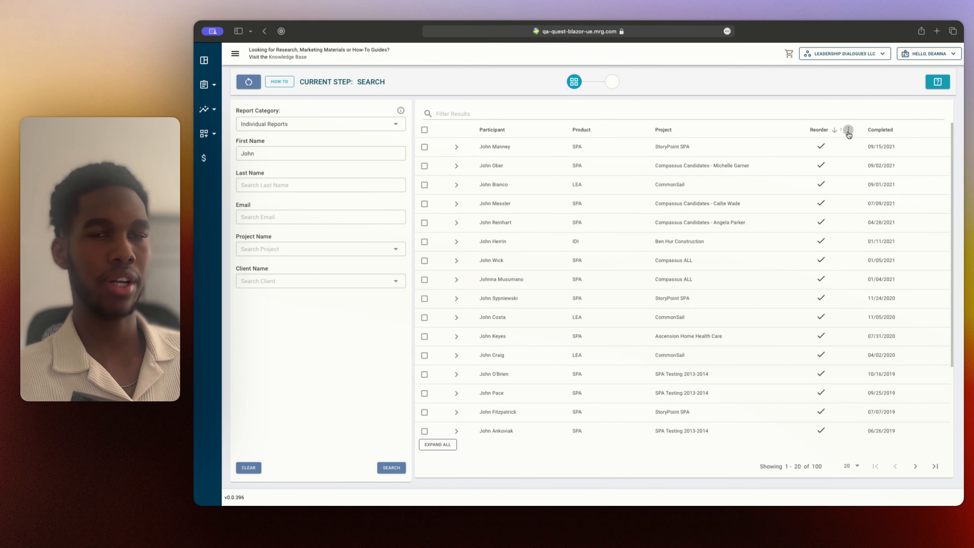
click(848, 131)
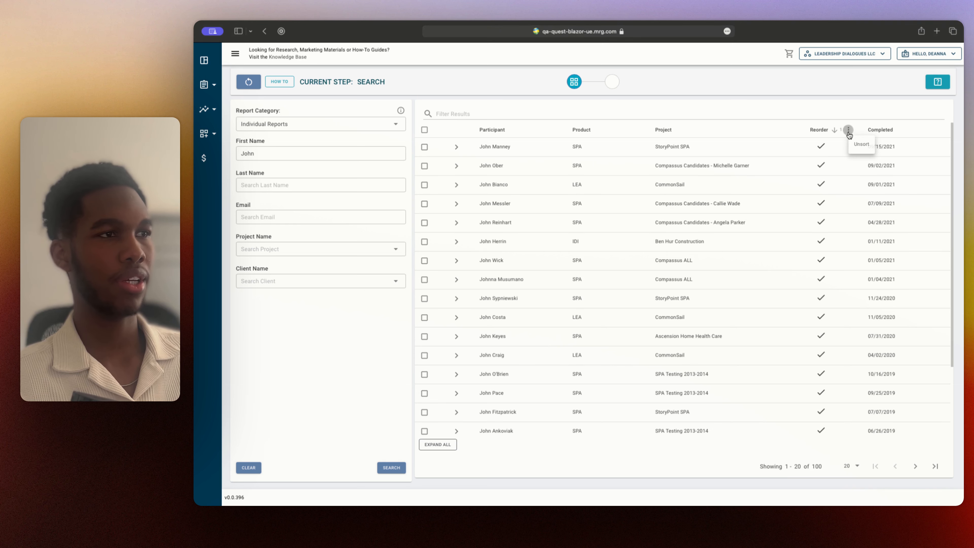
click(858, 145)
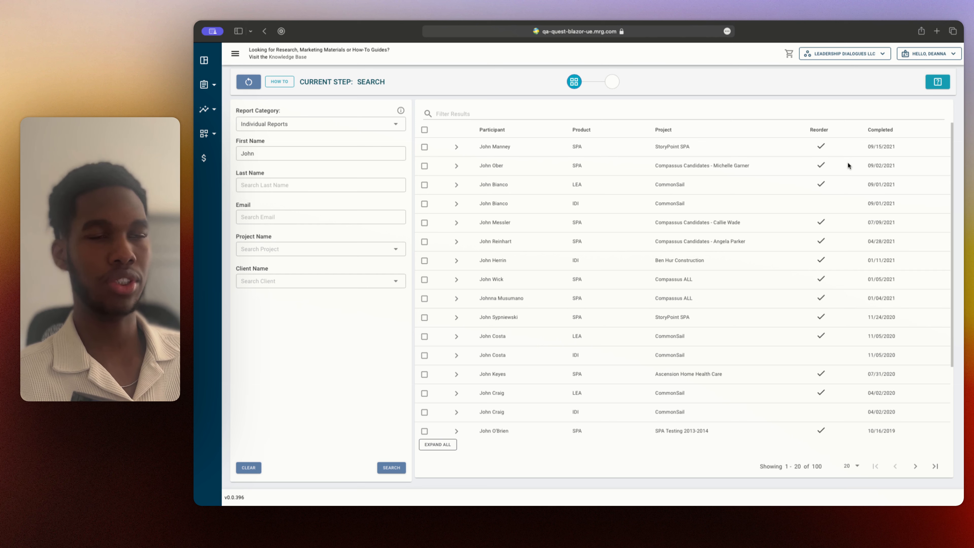
Filter the assessment results by one participant's full name and clear the filter
click(469, 113)
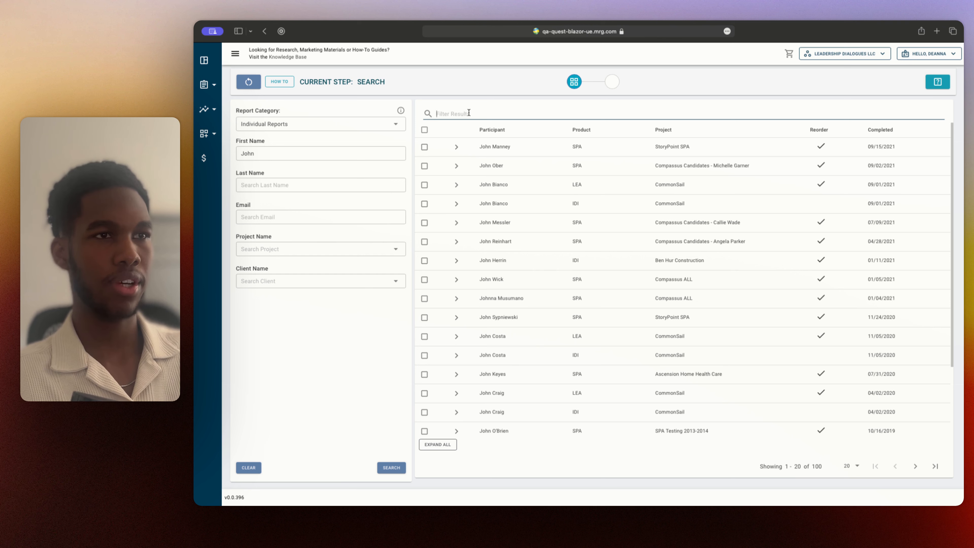
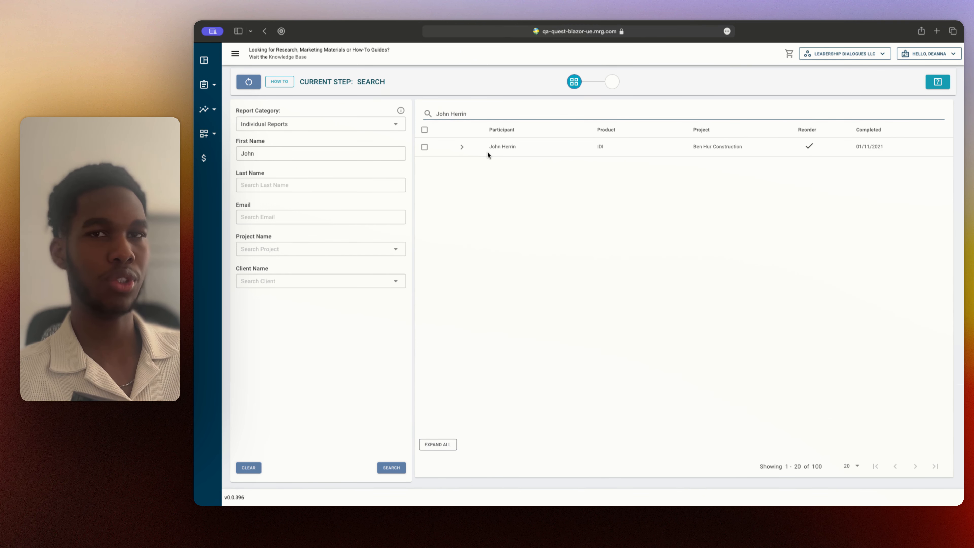
drag(478, 113, 431, 110)
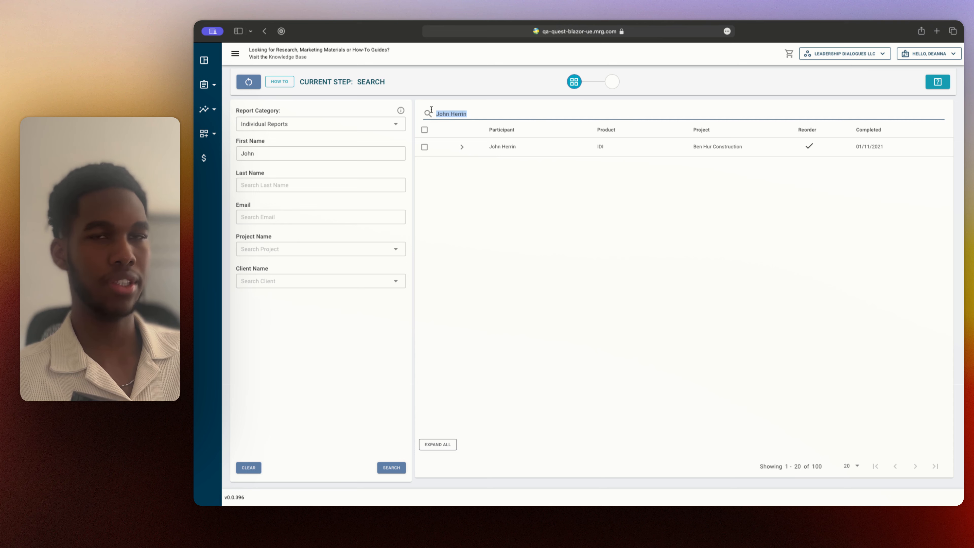
key(BackSpace)
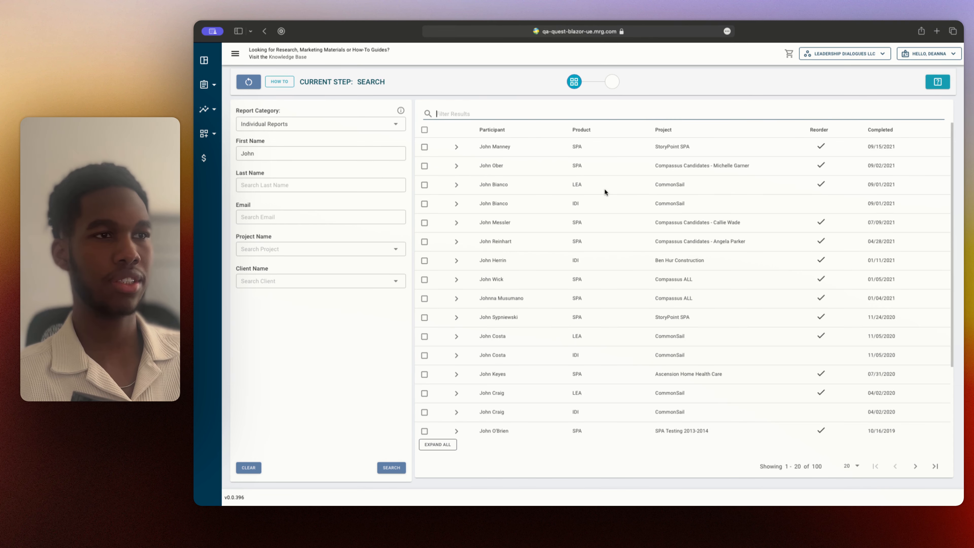
Select the Ben Hur Construction IDI assessment and the assessments in the rows directly above it for ordering
click(424, 260)
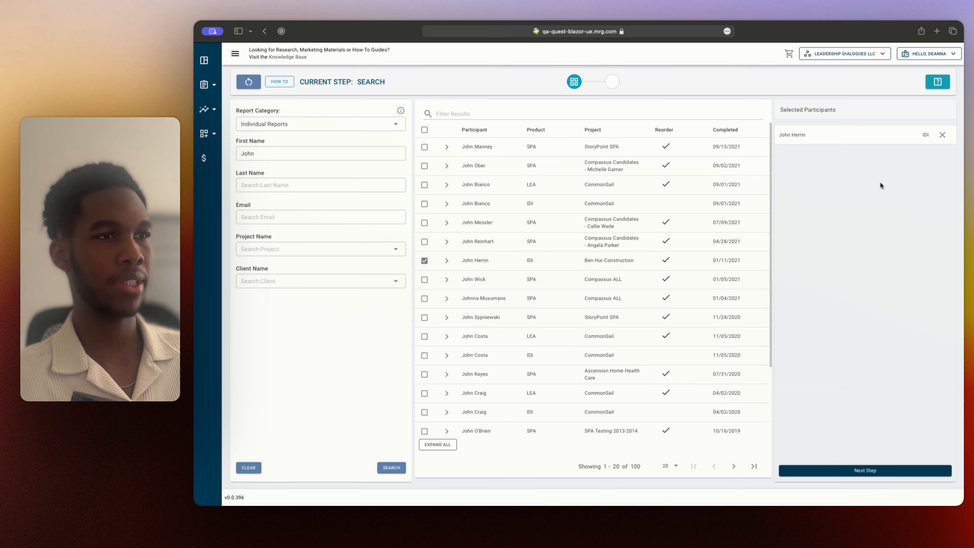
click(425, 241)
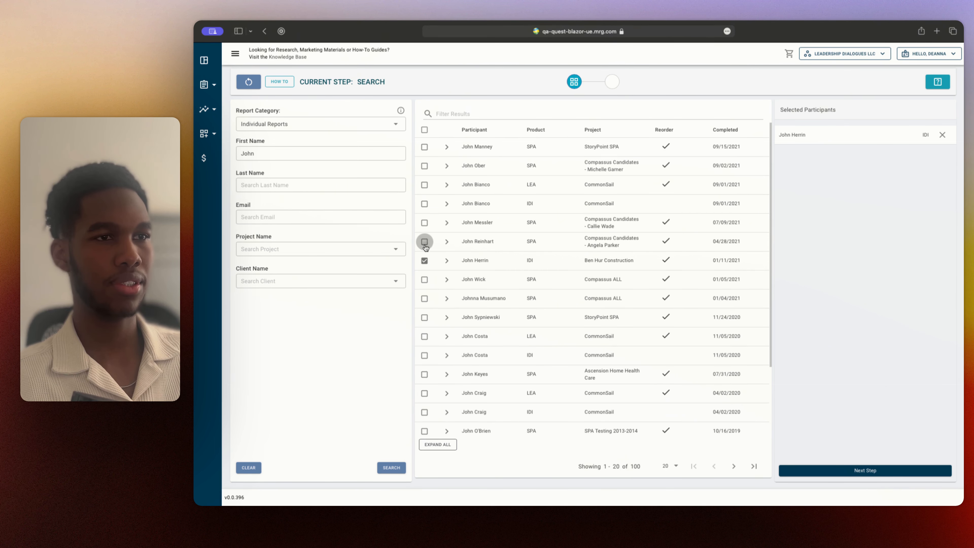
click(424, 223)
click(424, 205)
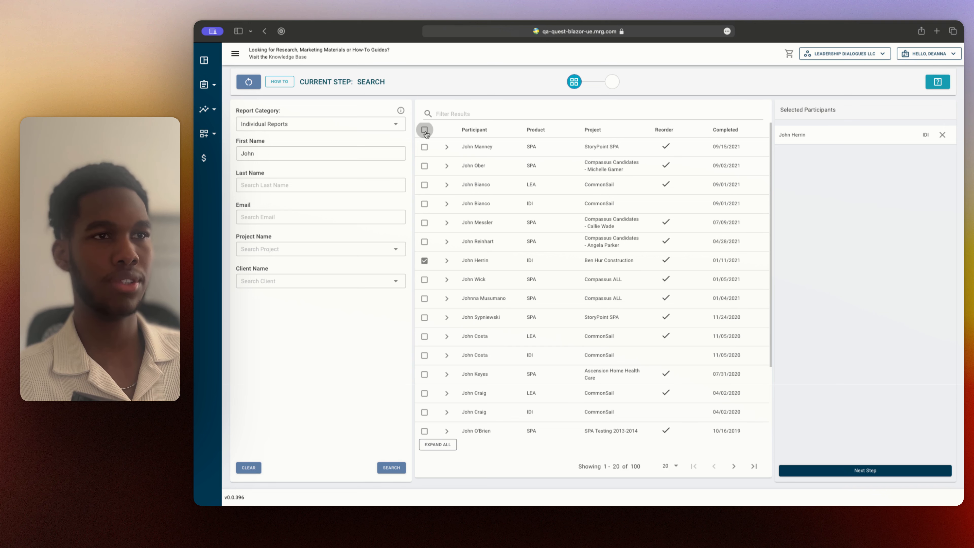
Select all assessments in the results, look through the selected participants, and deselect them all
click(425, 131)
scroll(898, 240, down, 5)
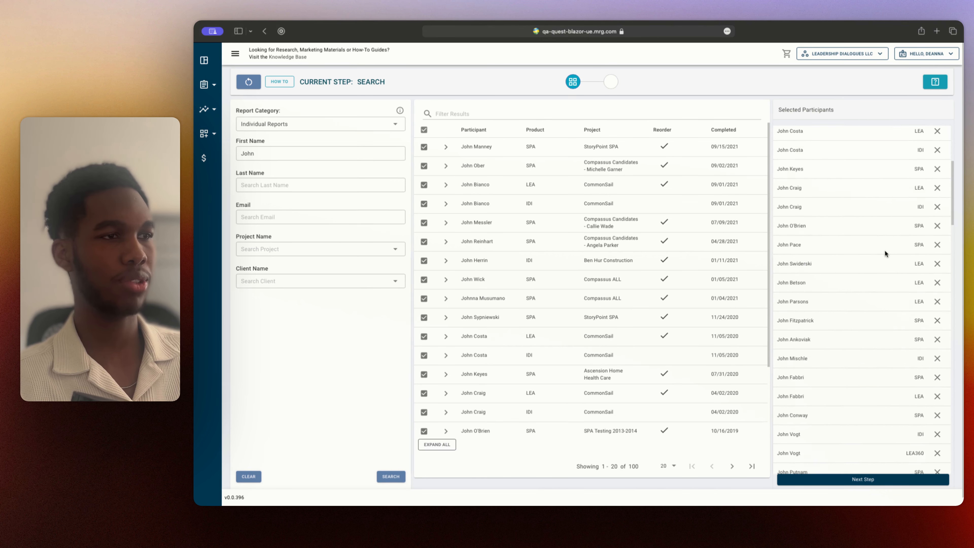
scroll(884, 260, up, 8)
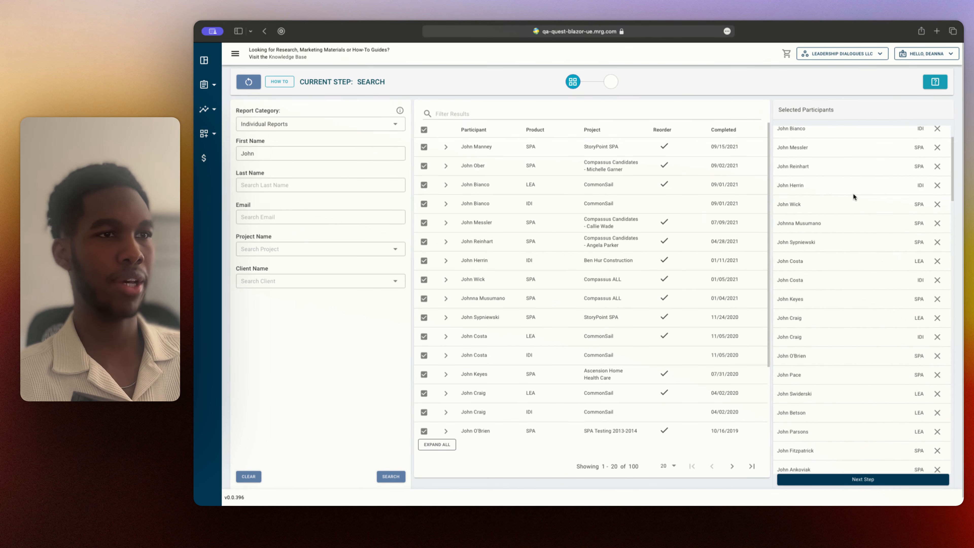
click(424, 130)
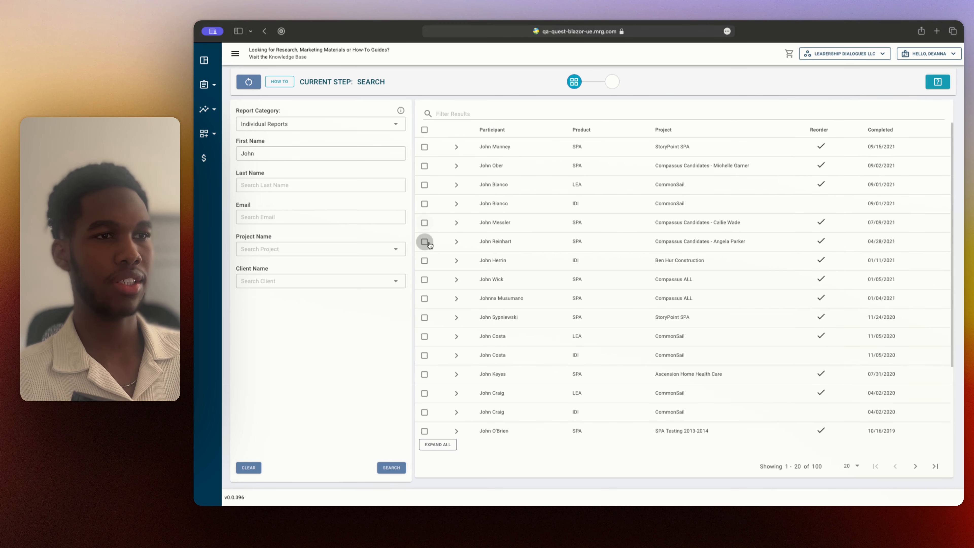
Take only the Ben Hur Construction IDI assessment to report configuration and choose the IDI Development Report for it
click(424, 260)
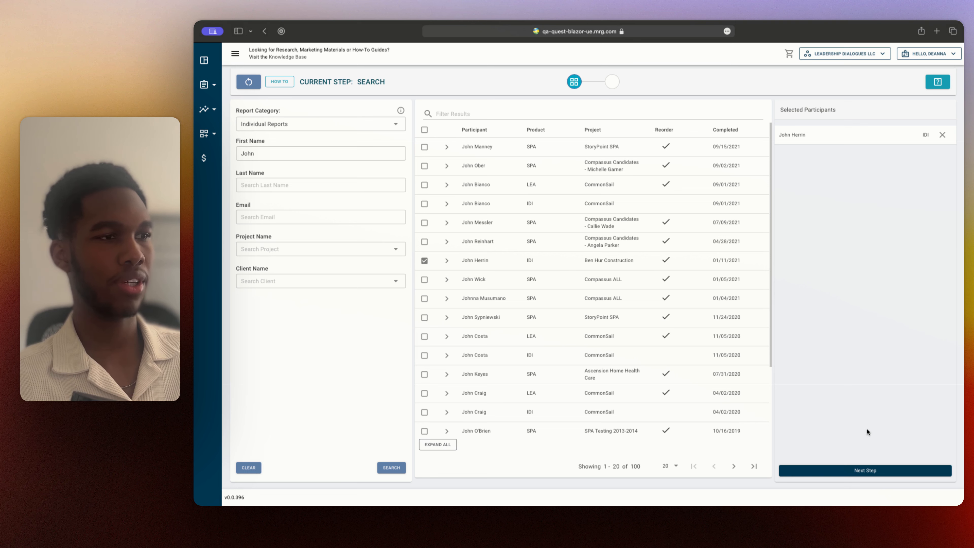
click(866, 471)
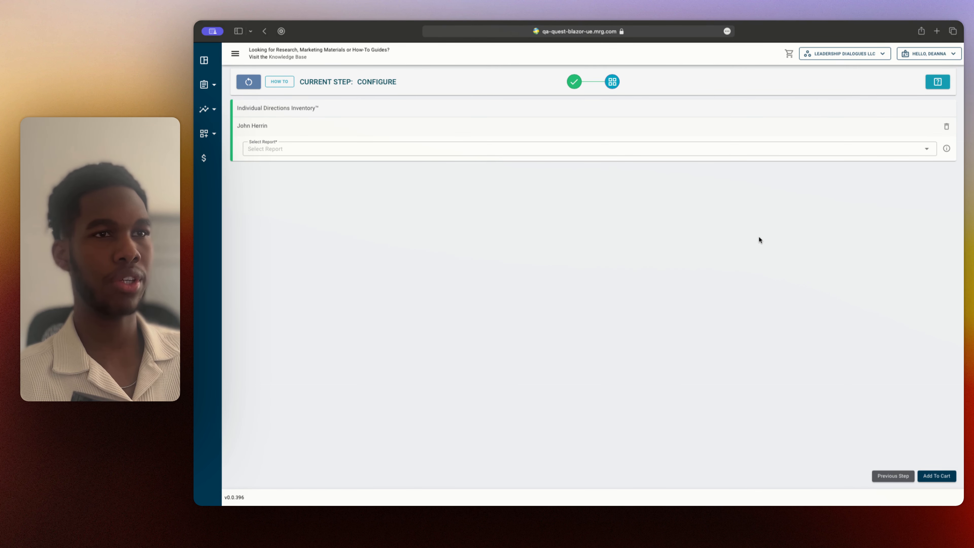
click(586, 150)
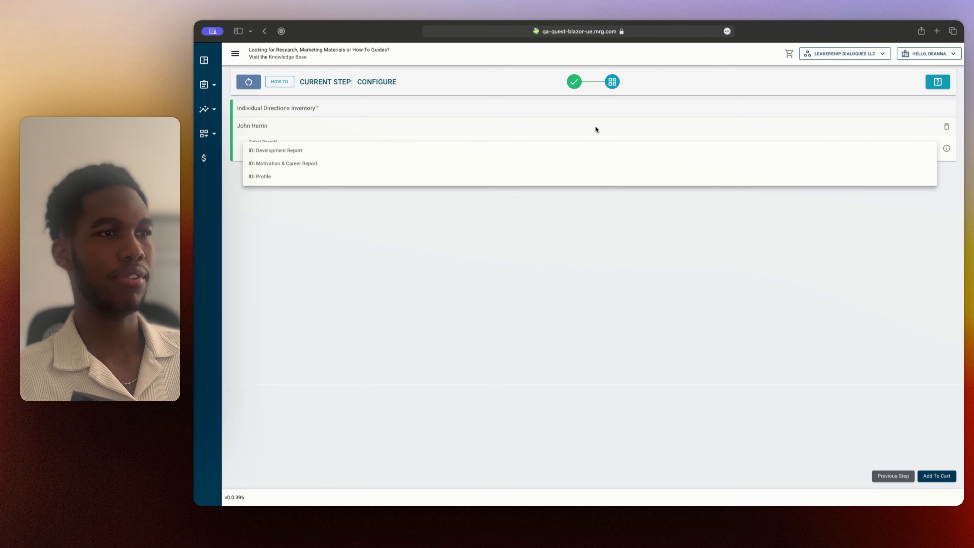
click(581, 130)
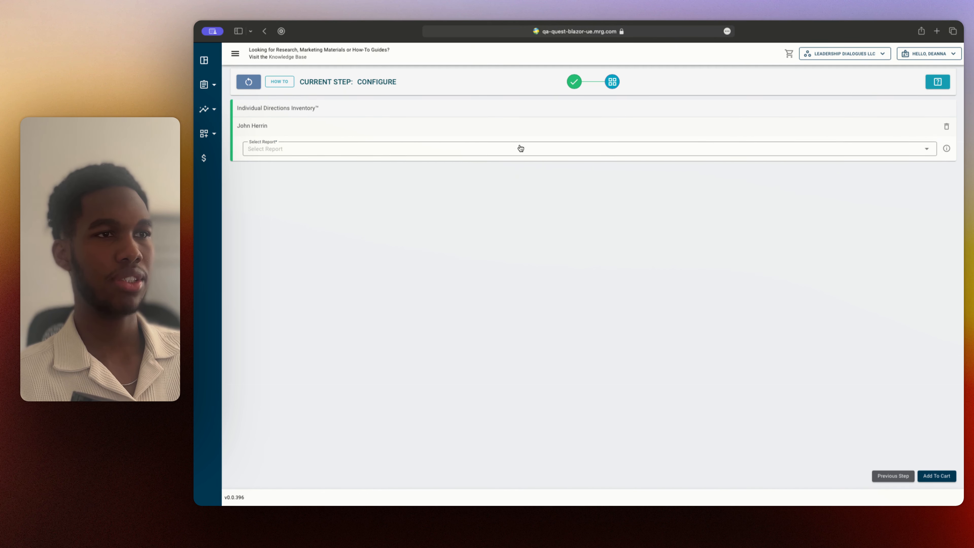
click(575, 154)
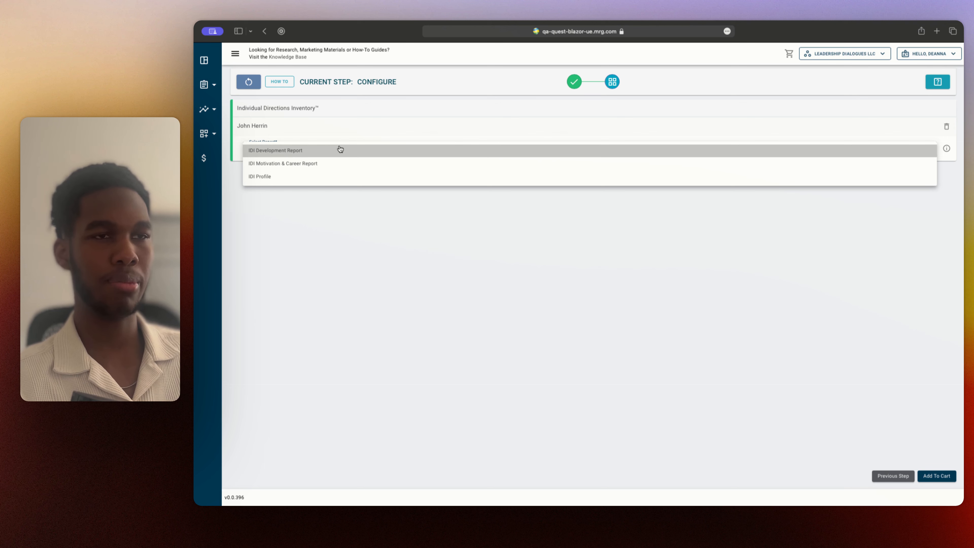
click(459, 153)
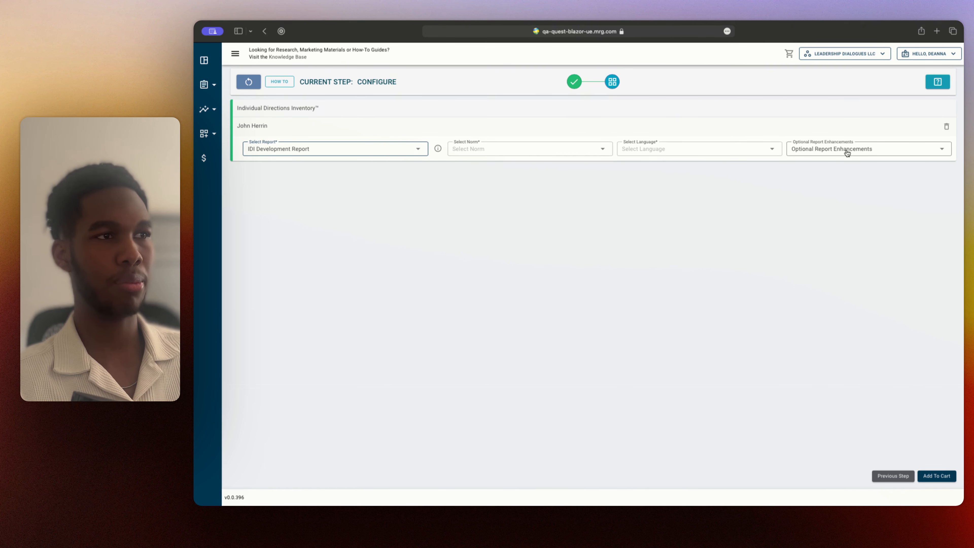
Set the report's norm to North America - All (2023) and its language to English (US)
click(572, 149)
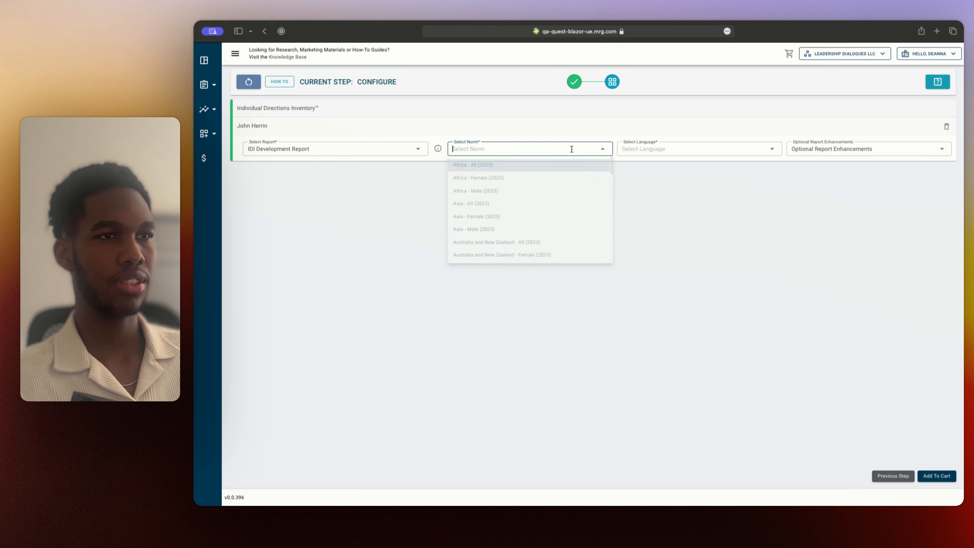
scroll(569, 200, down, 2)
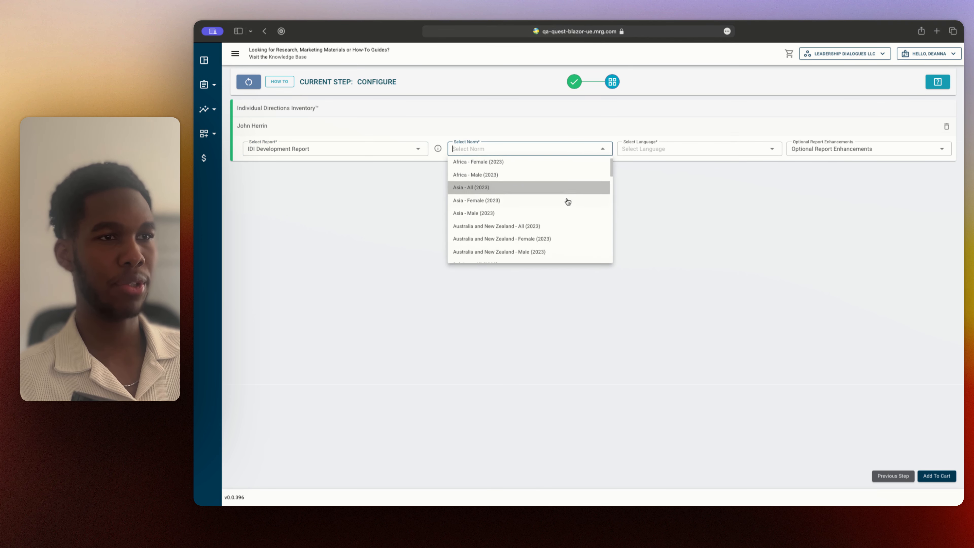
scroll(558, 210, down, 4)
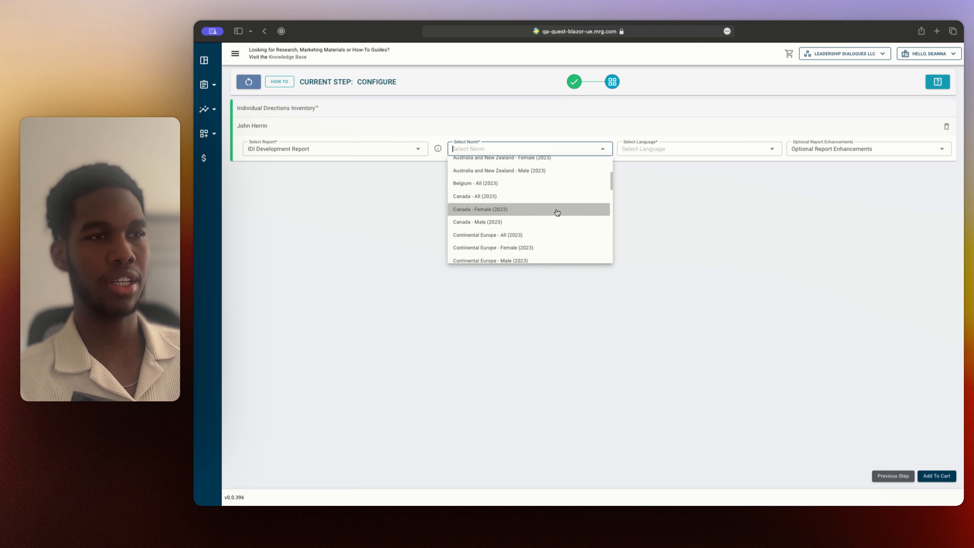
click(520, 149)
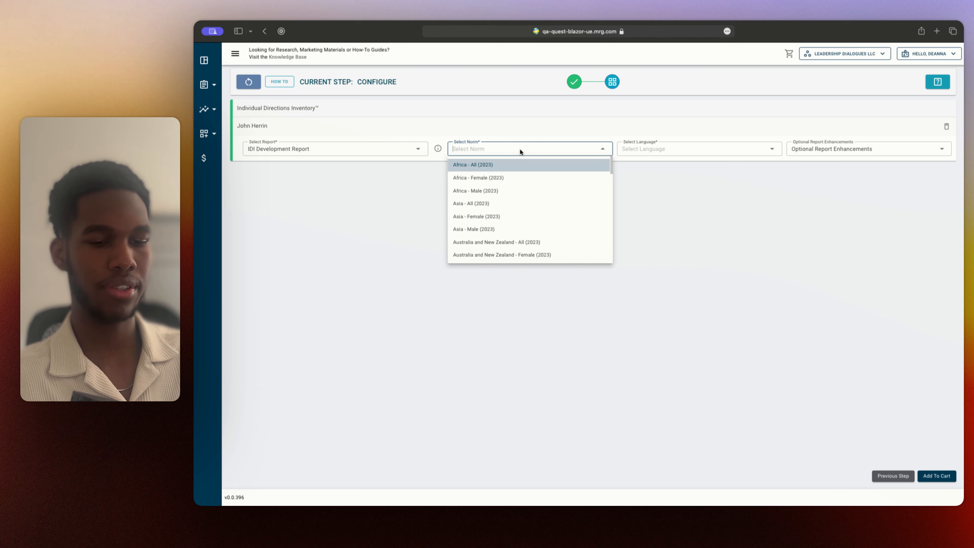
text(north)
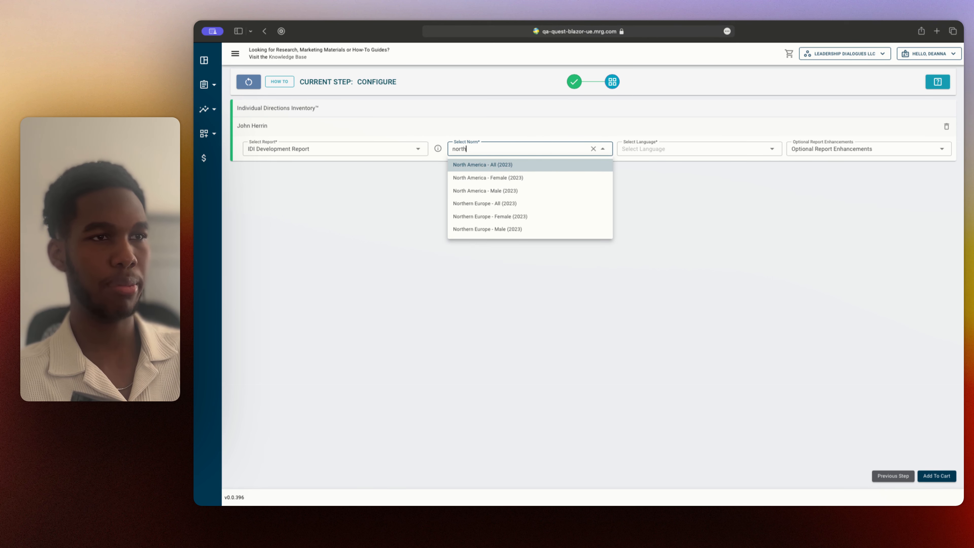
click(512, 164)
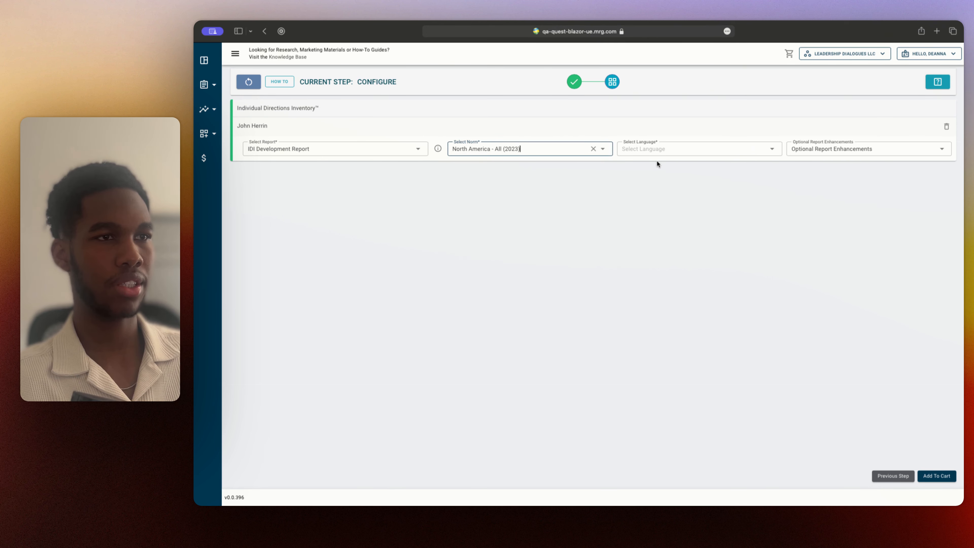
click(672, 153)
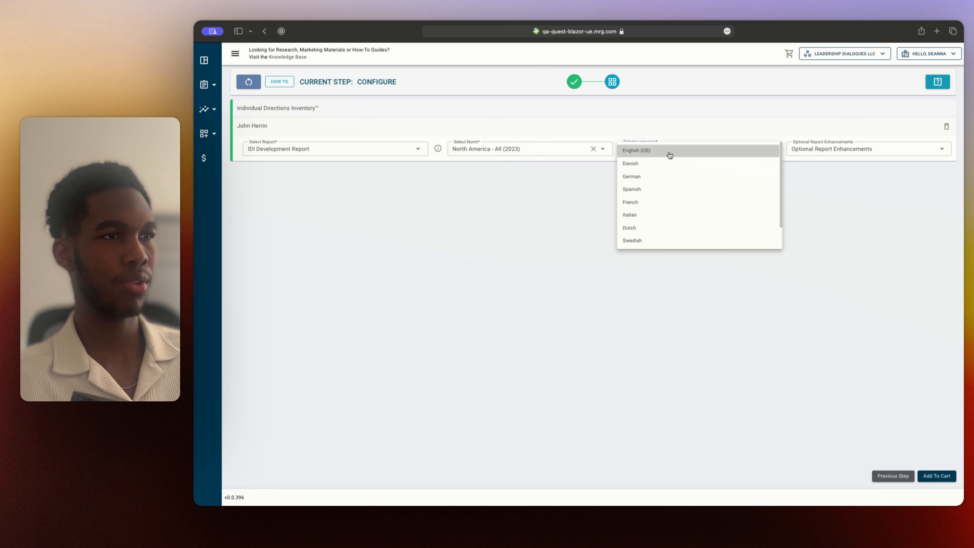
click(649, 153)
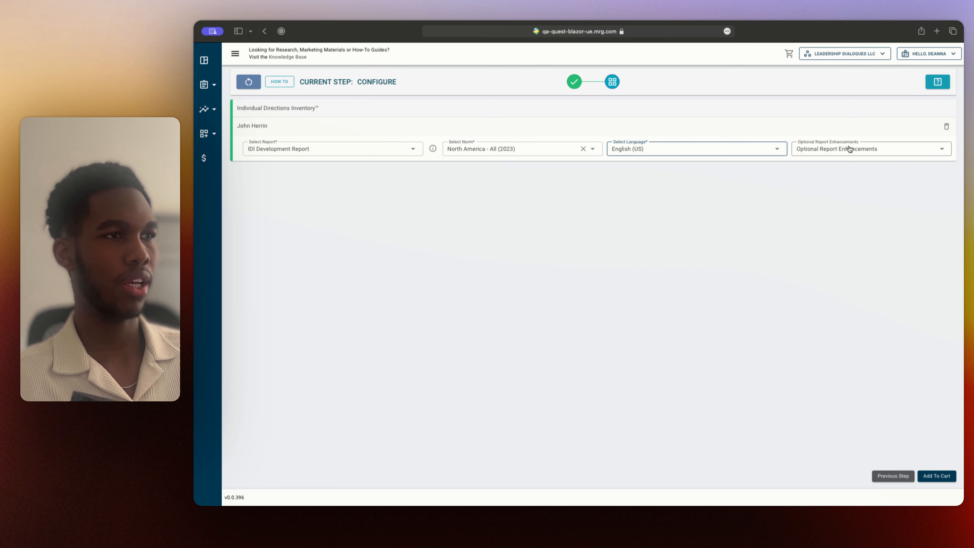
Enable the Additional Languages and Change End Client Label enhancements for the report
click(854, 149)
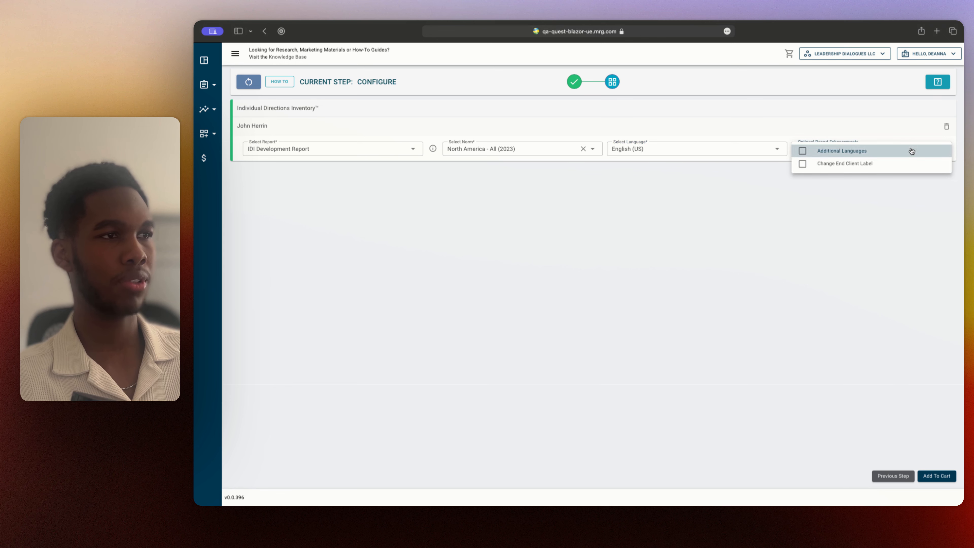
click(896, 133)
click(878, 149)
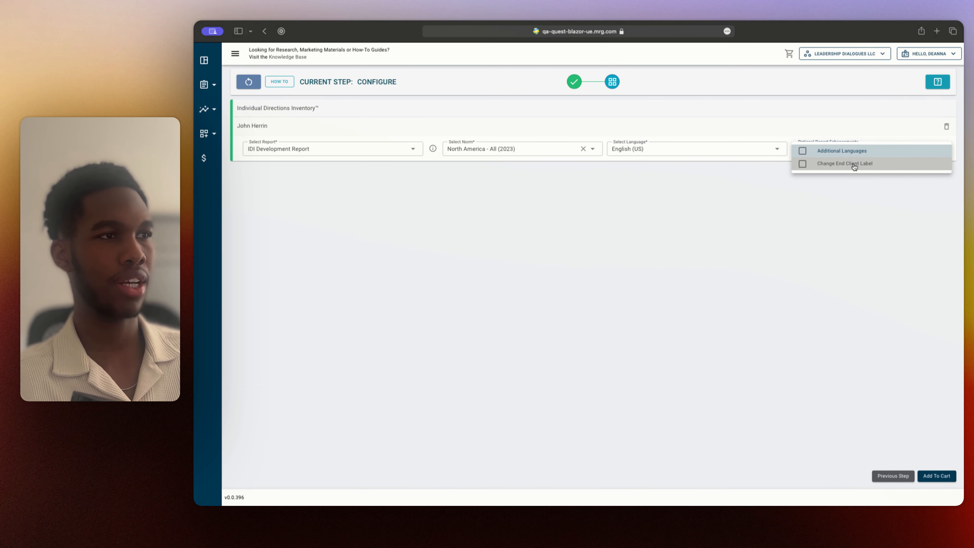
click(856, 152)
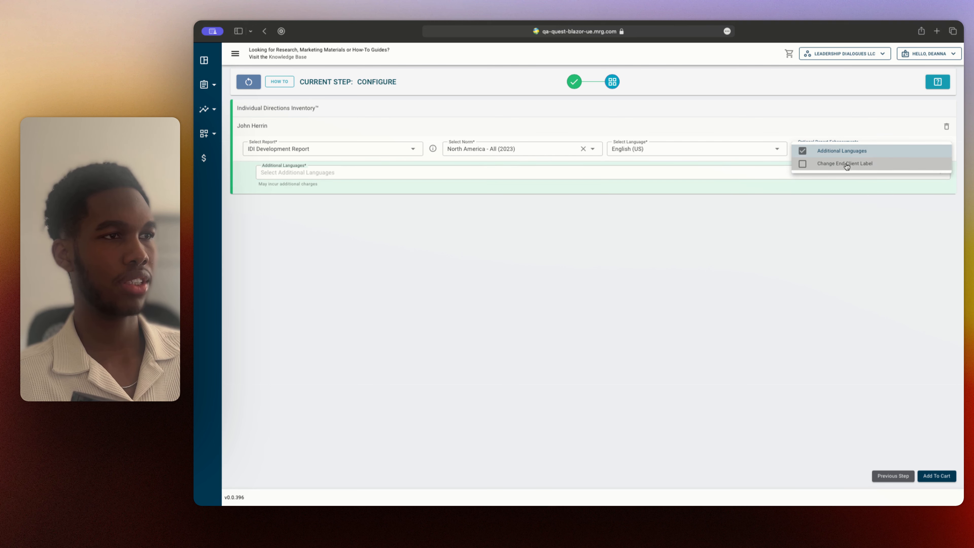
click(847, 164)
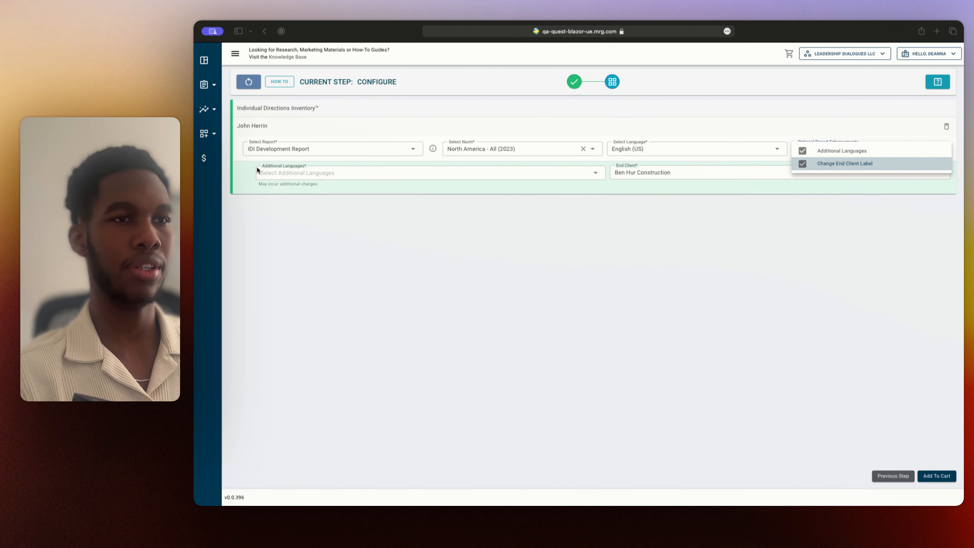
View the additional language choices and try editing the end client label, leaving it as Ben Hur Construction
click(282, 175)
click(282, 174)
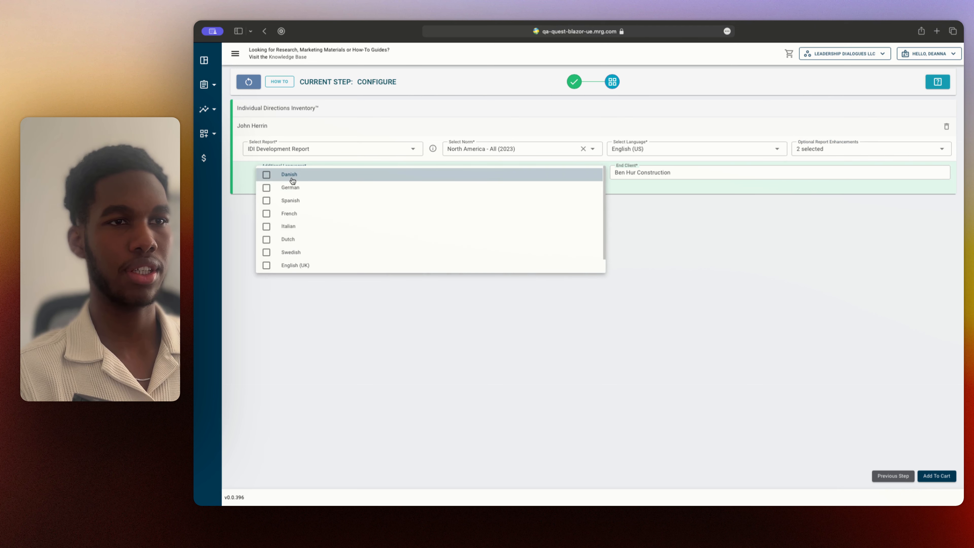
click(742, 176)
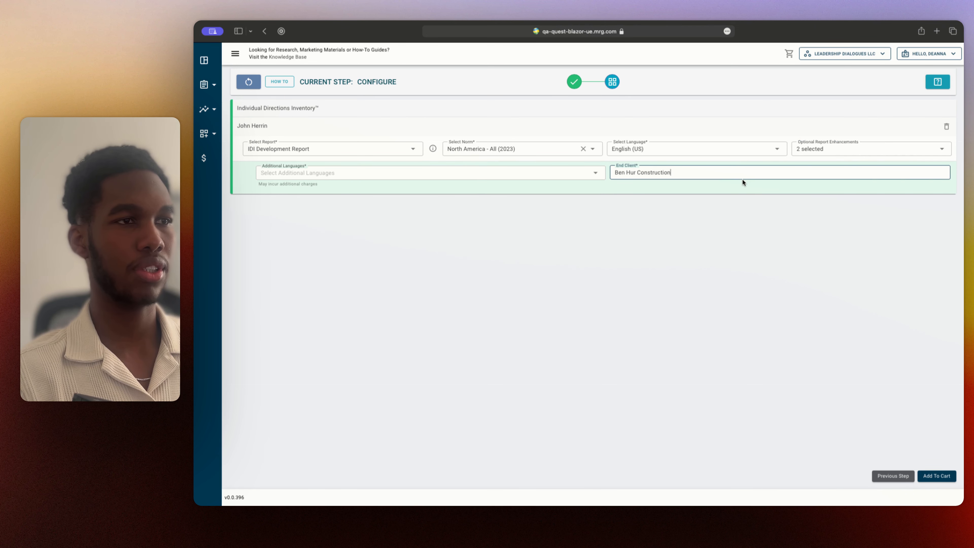
key(BackSpace)
text(n)
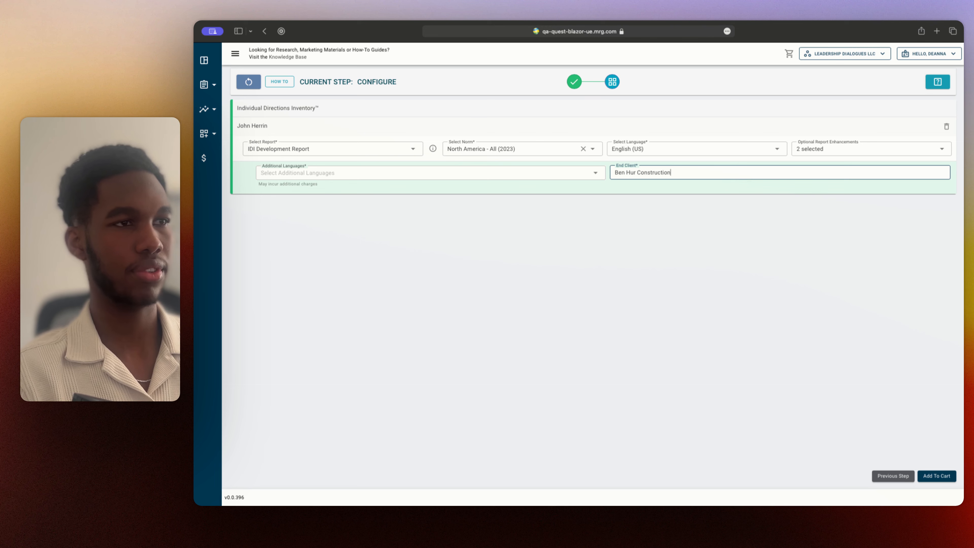
click(782, 203)
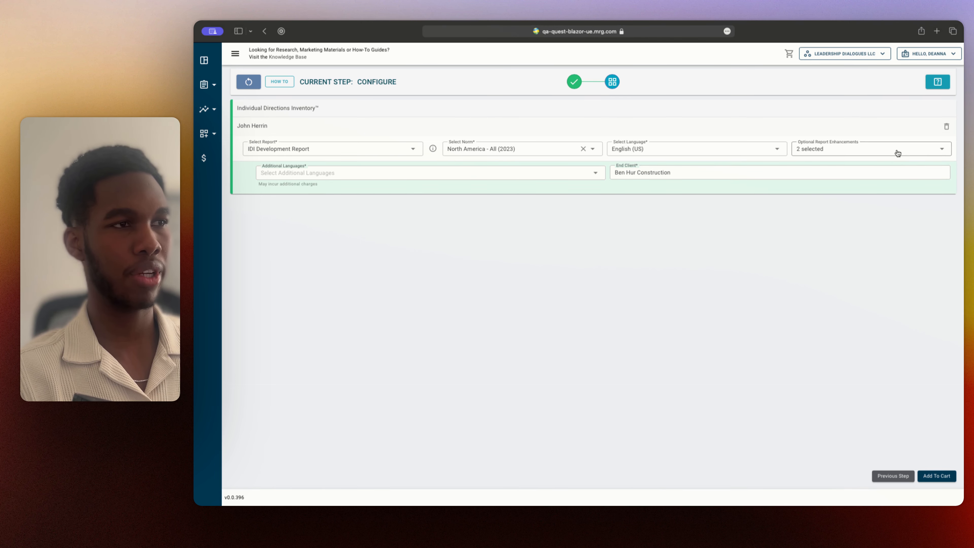
Remove the Additional Languages and Change End Client Label enhancements from the report
click(928, 152)
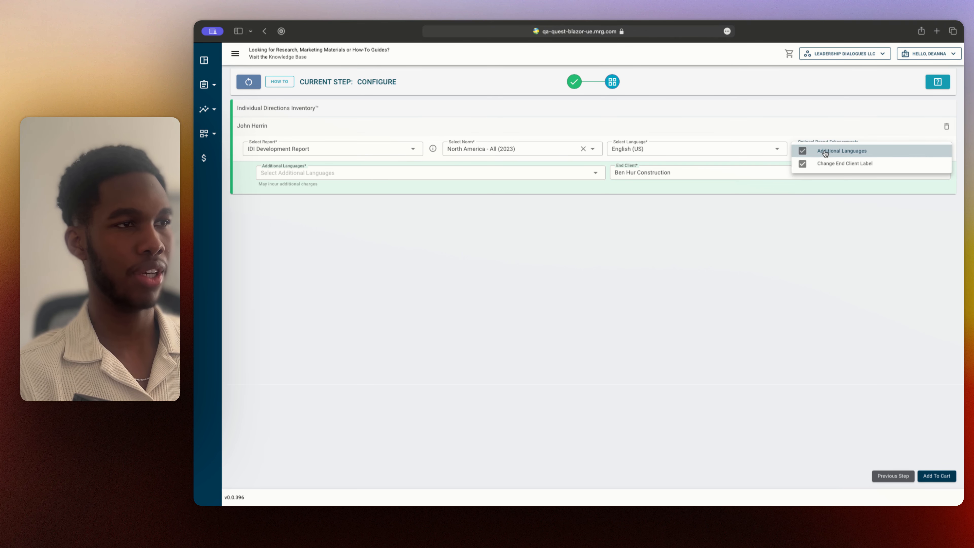
click(820, 153)
click(824, 163)
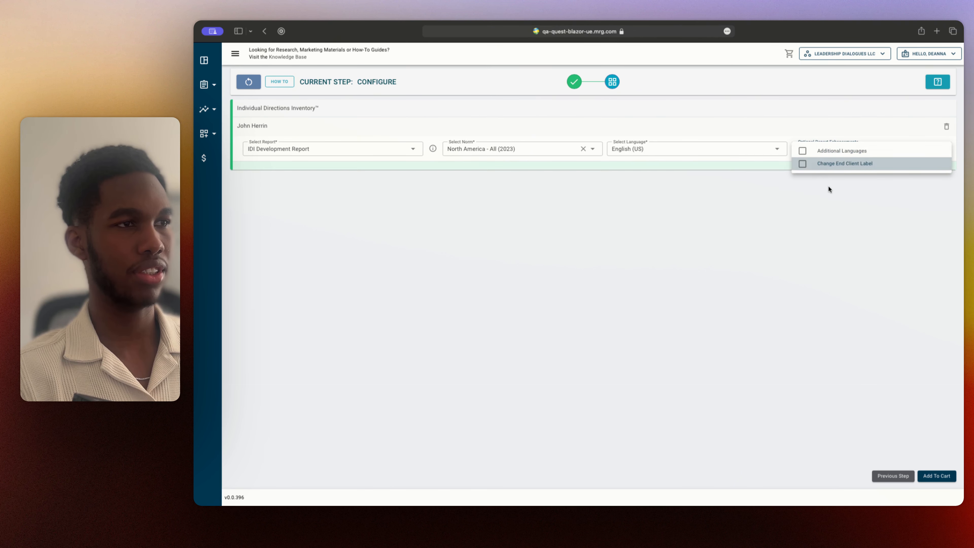
Add the configured IDI Development Report to the cart and choose to order another report
click(827, 185)
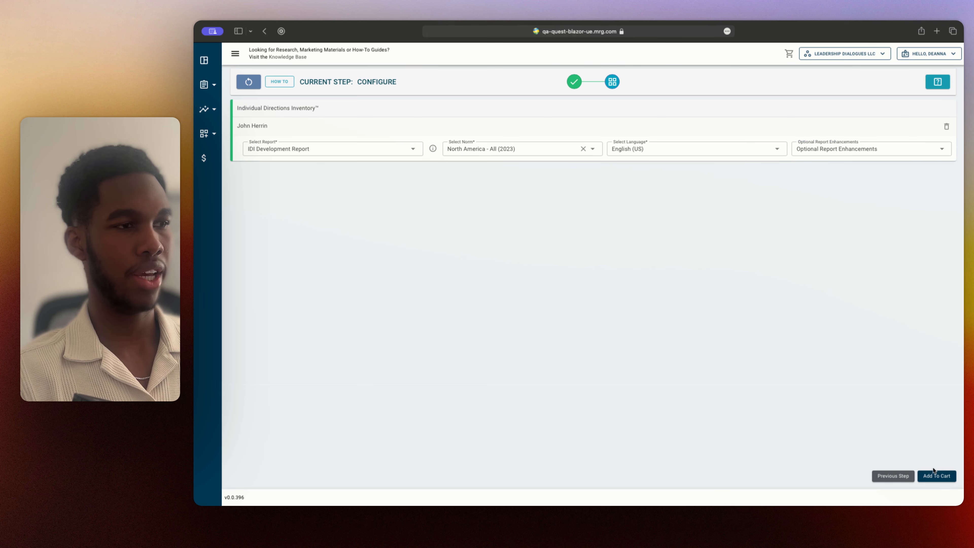
click(934, 476)
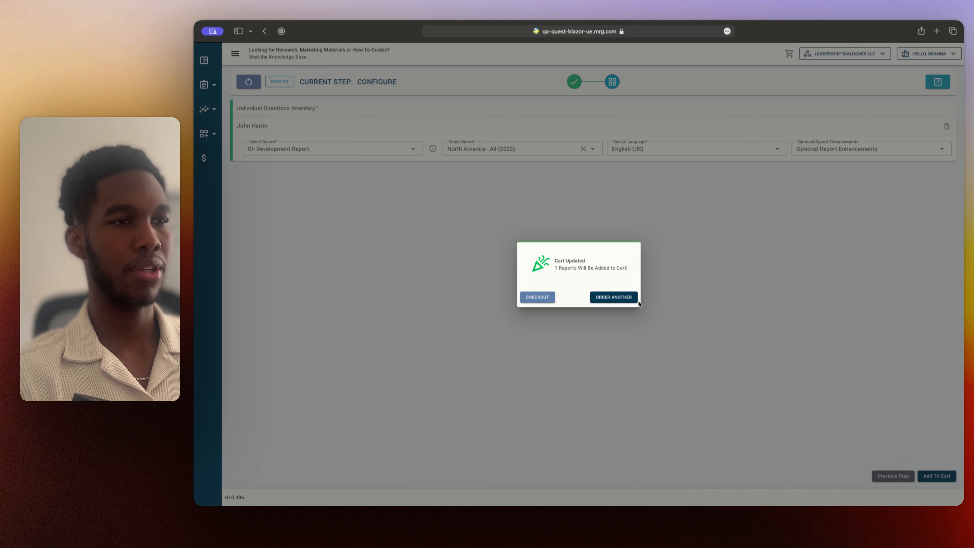
click(620, 298)
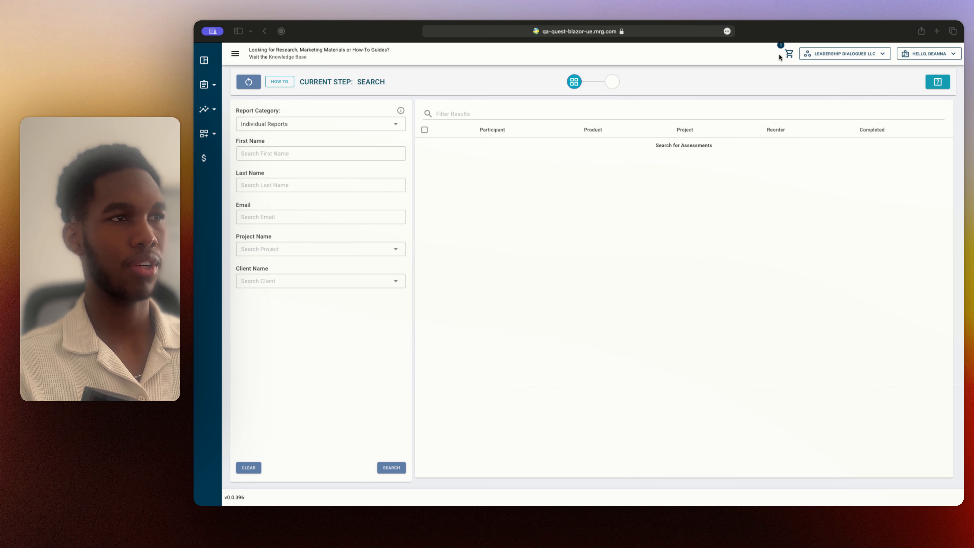
Review the reports currently in the cart
click(789, 55)
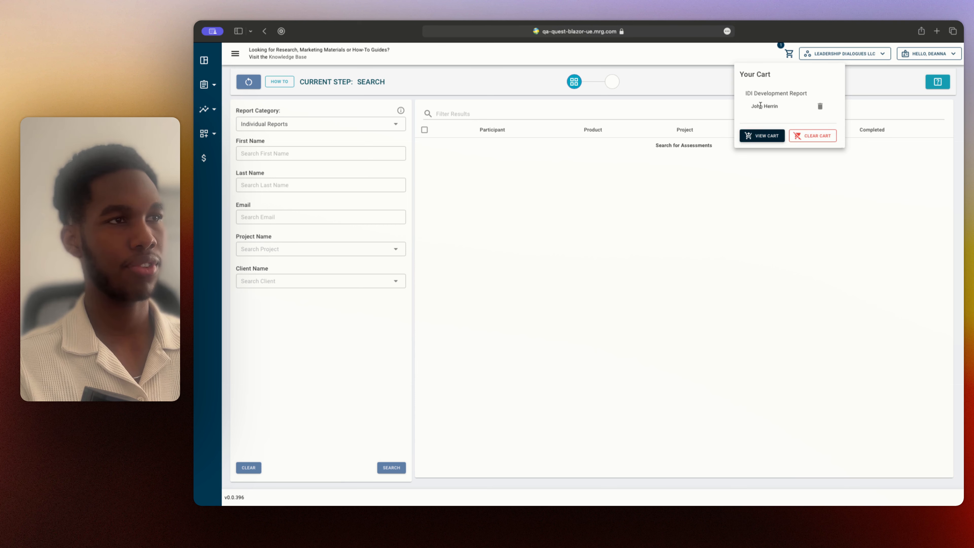
click(788, 54)
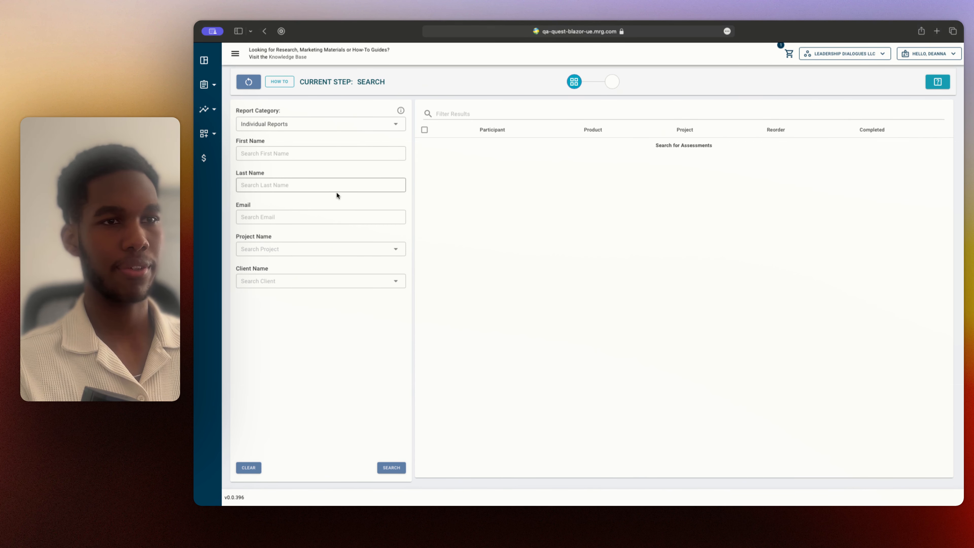
Search for individual report assessments in the Guerbet LEA 360 project
click(286, 248)
text(Gueber)
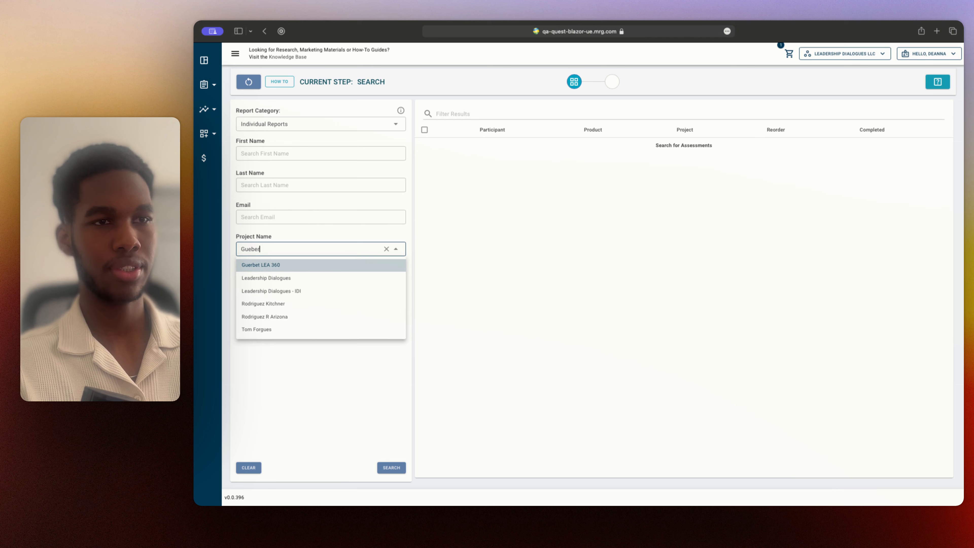
key(BackSpace)
key(BackSpace)
key(BackSpace)
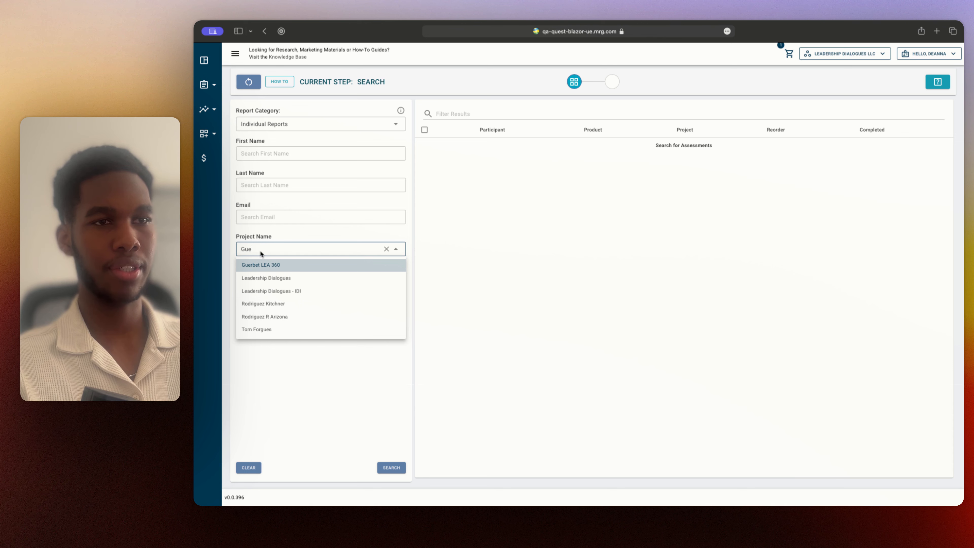
click(298, 266)
click(391, 467)
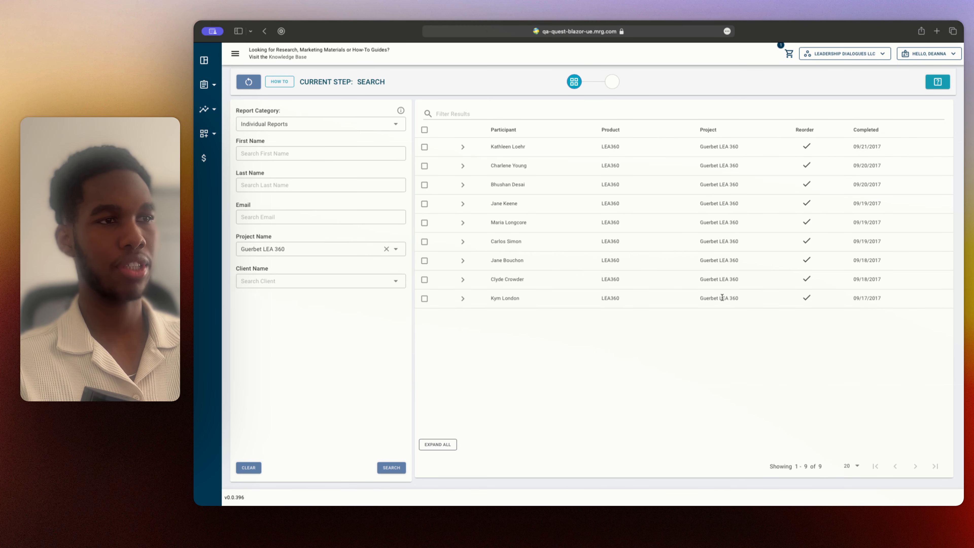
Select the fourth listed participant's LEA360 assessment and set its report to LEA360 Development Report
click(425, 204)
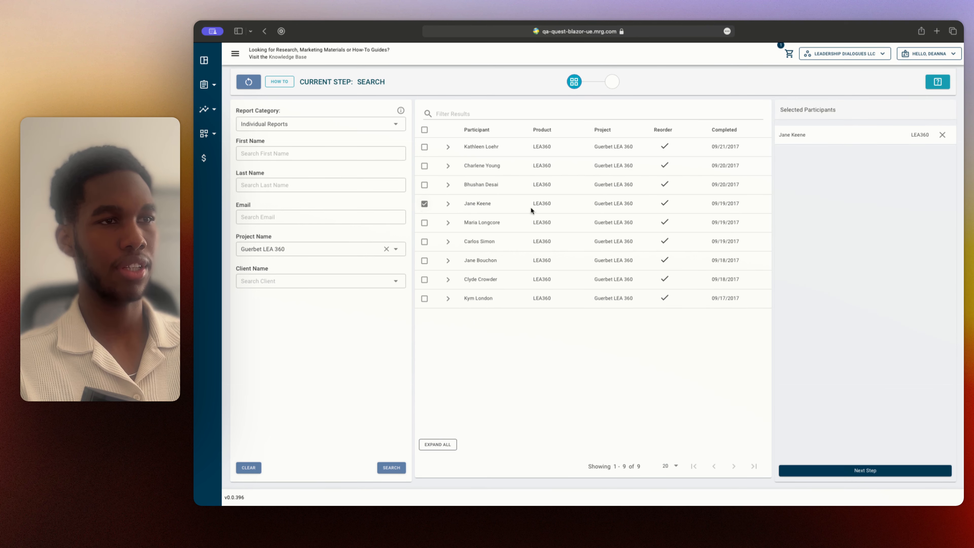
click(877, 474)
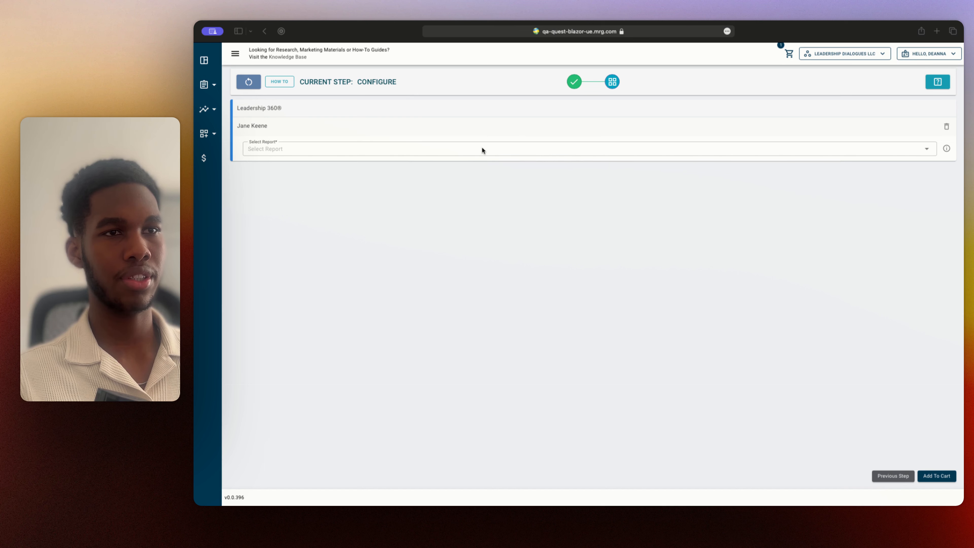
click(475, 151)
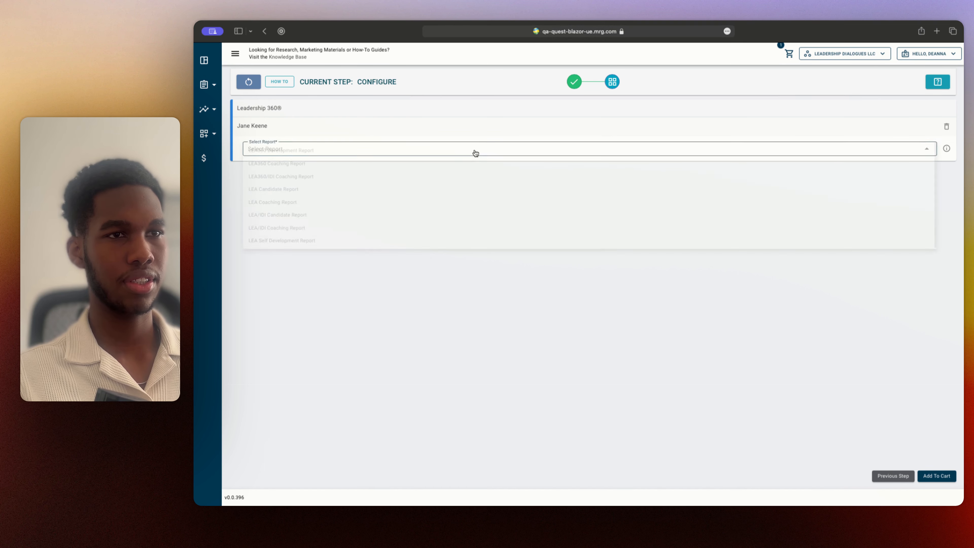
click(475, 153)
Set the LEA360 report's norm to North America (2023) and its language to English (US)
click(551, 150)
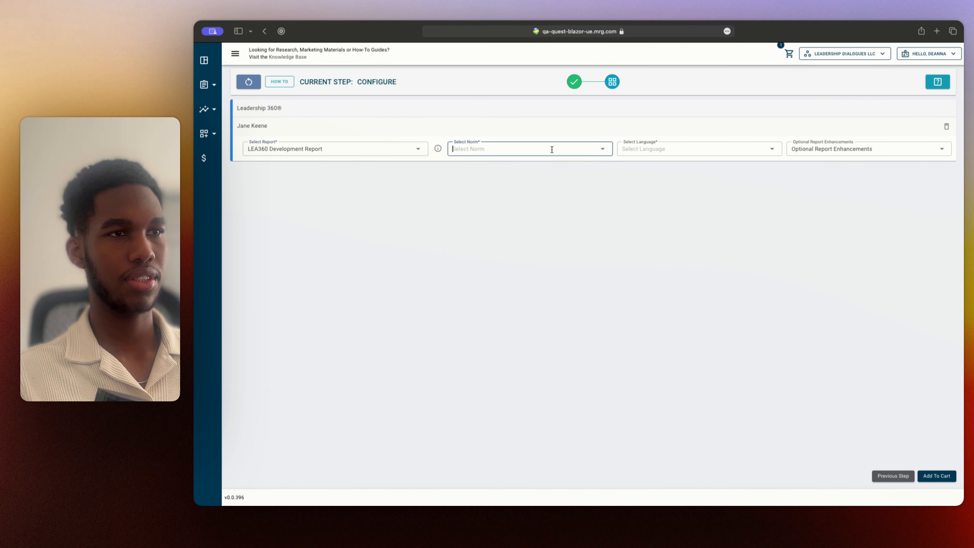
click(517, 164)
click(649, 153)
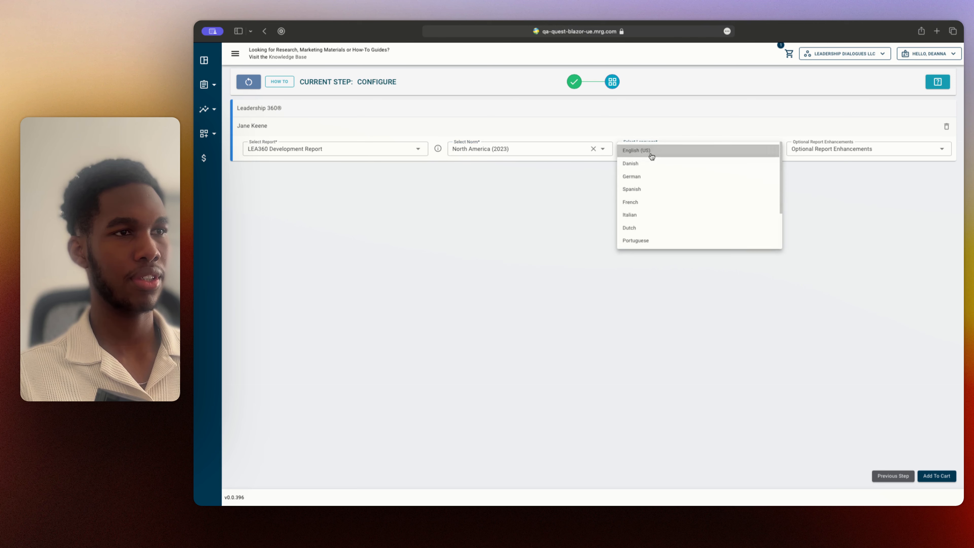
click(652, 154)
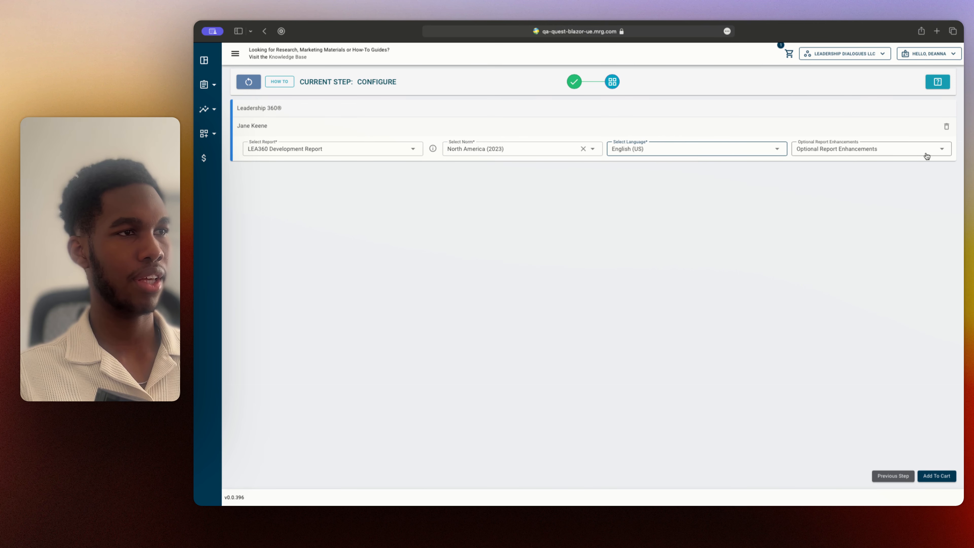
Look through all the optional report enhancements available for the LEA360 Development Report
click(940, 153)
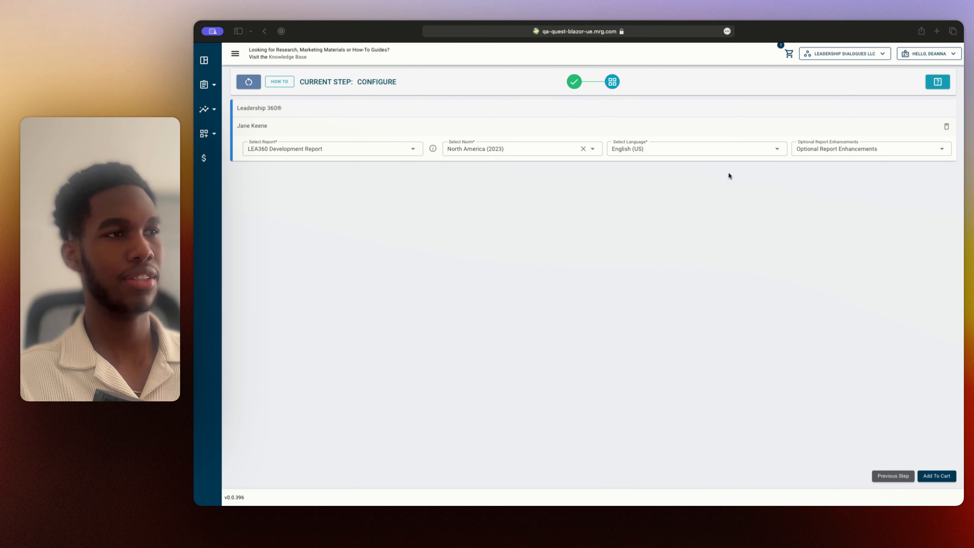
click(878, 155)
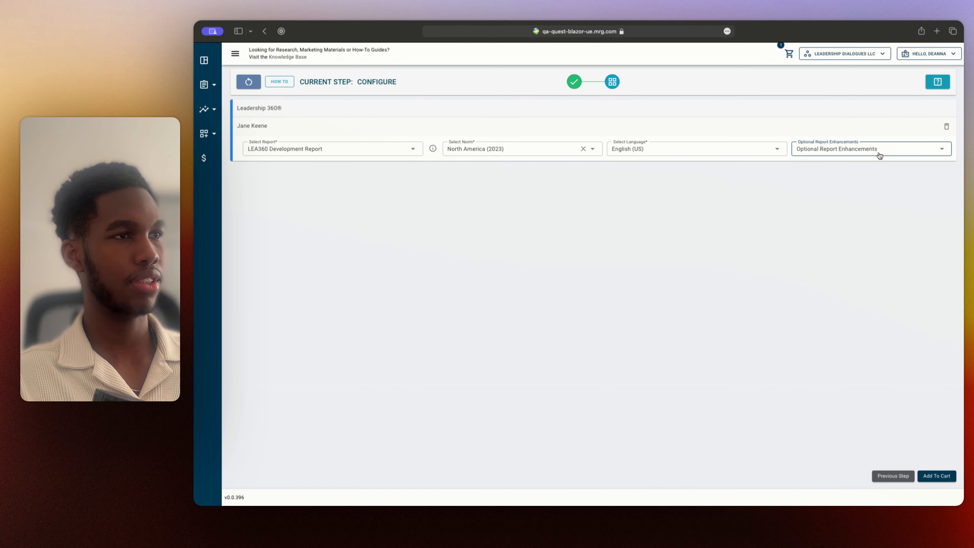
click(882, 154)
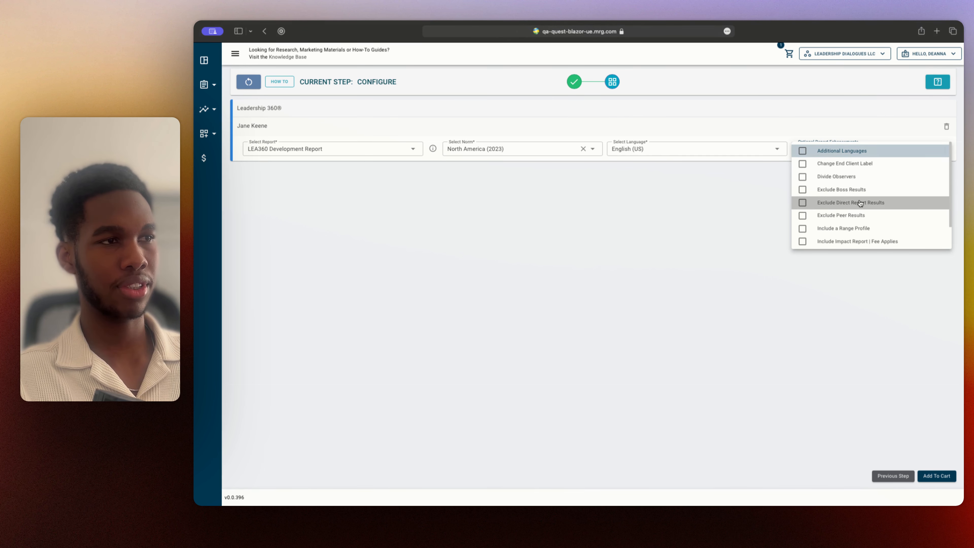
scroll(866, 222, down, 2)
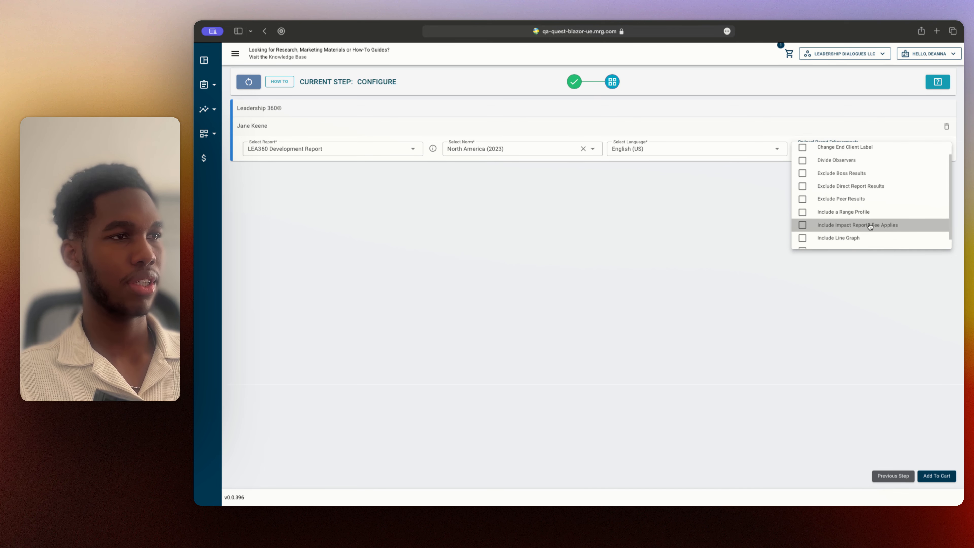
scroll(912, 228, down, 1)
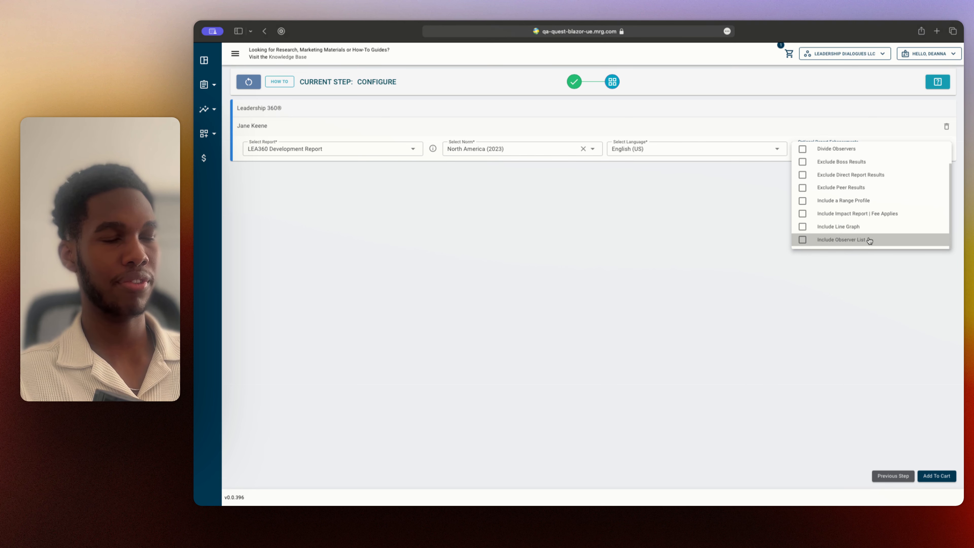
scroll(861, 161, up, 2)
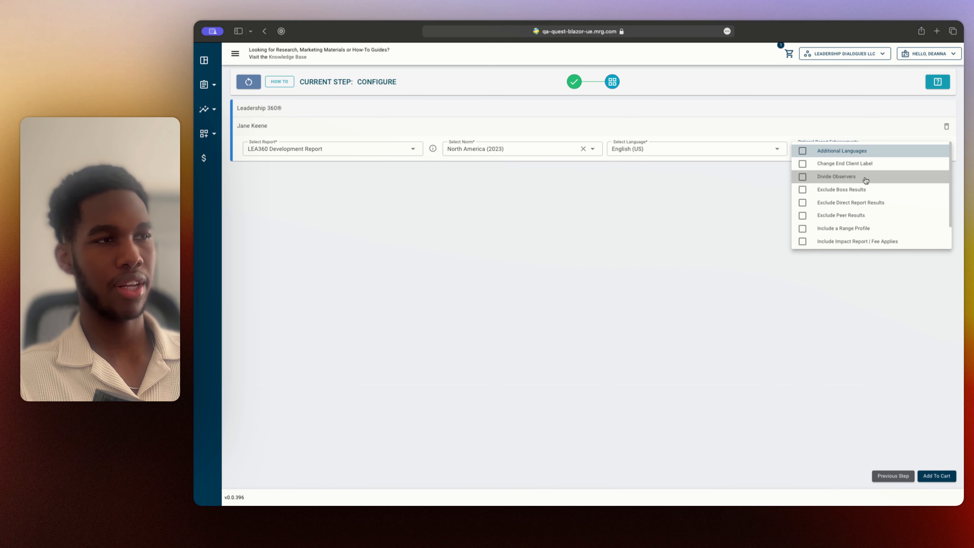
Add the Divide Observers enhancement, view its observer split settings, and switch it off without creating a new group
click(866, 178)
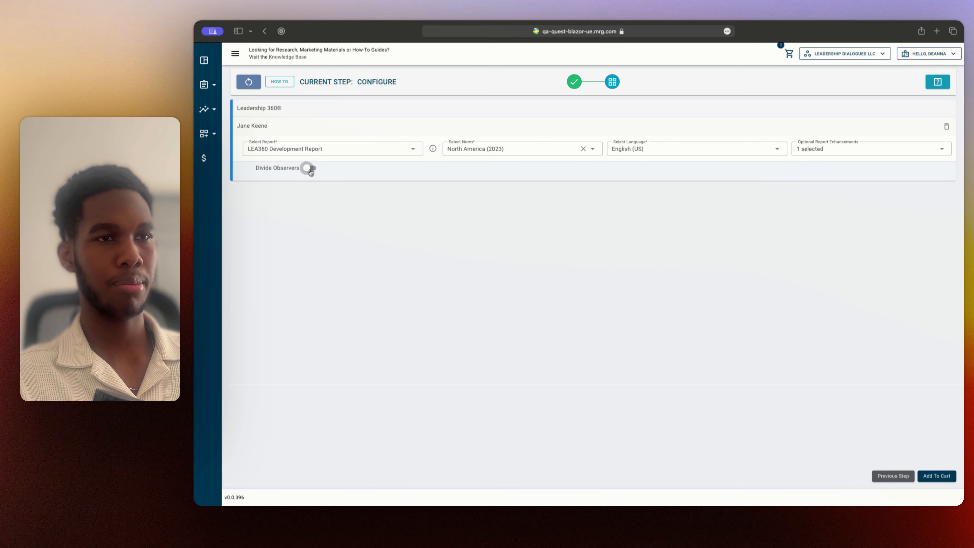
click(309, 169)
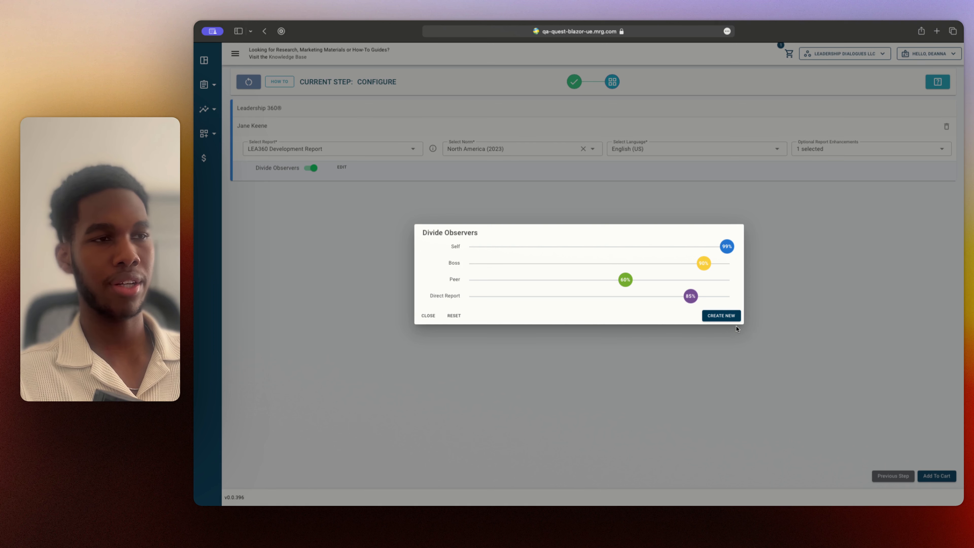
click(310, 169)
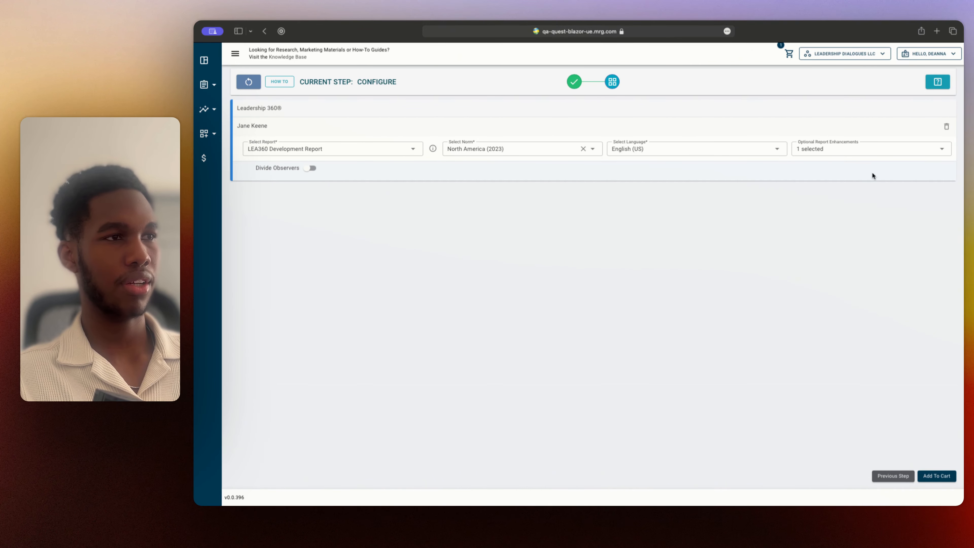
Remove the Divide Observers enhancement from the LEA360 report
click(838, 150)
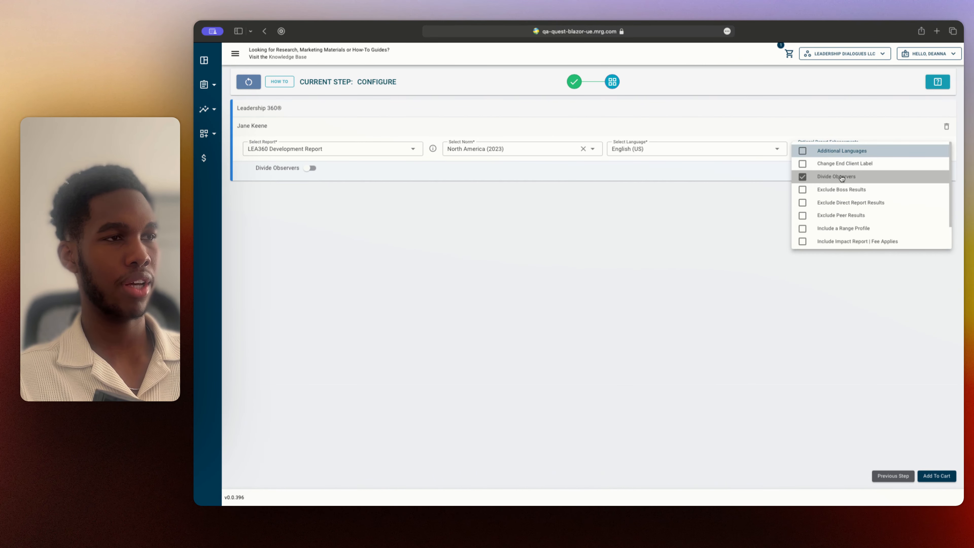
click(840, 177)
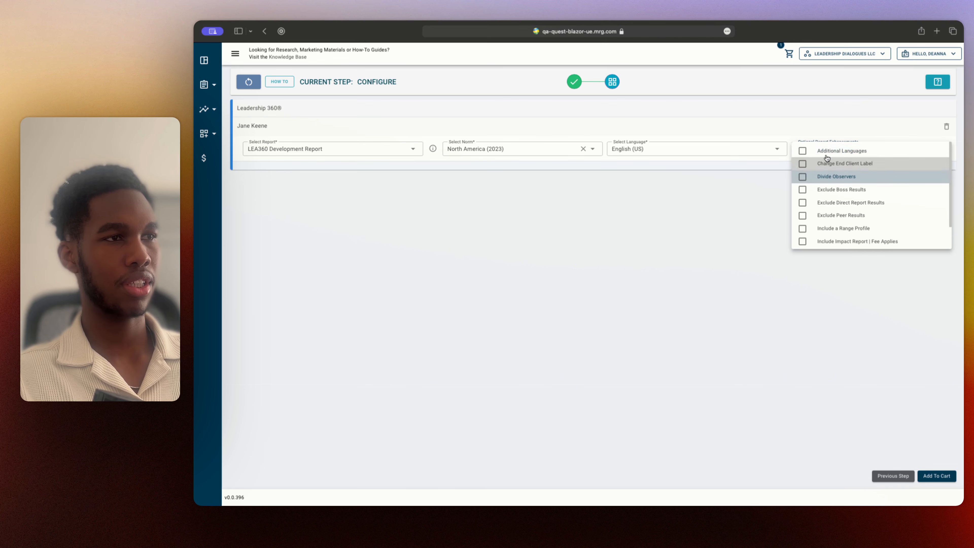
click(824, 141)
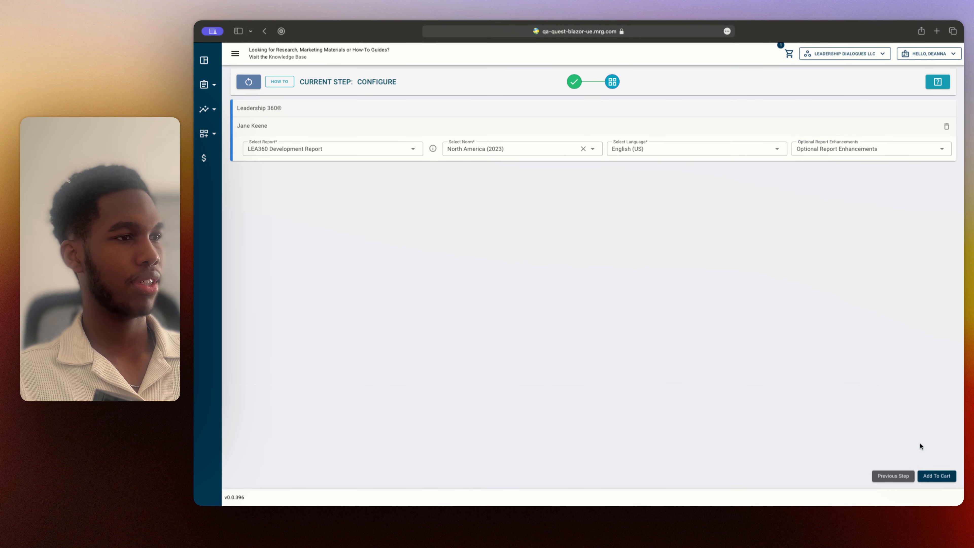
Add the LEA360 Development Report to the cart and proceed to checkout
click(944, 479)
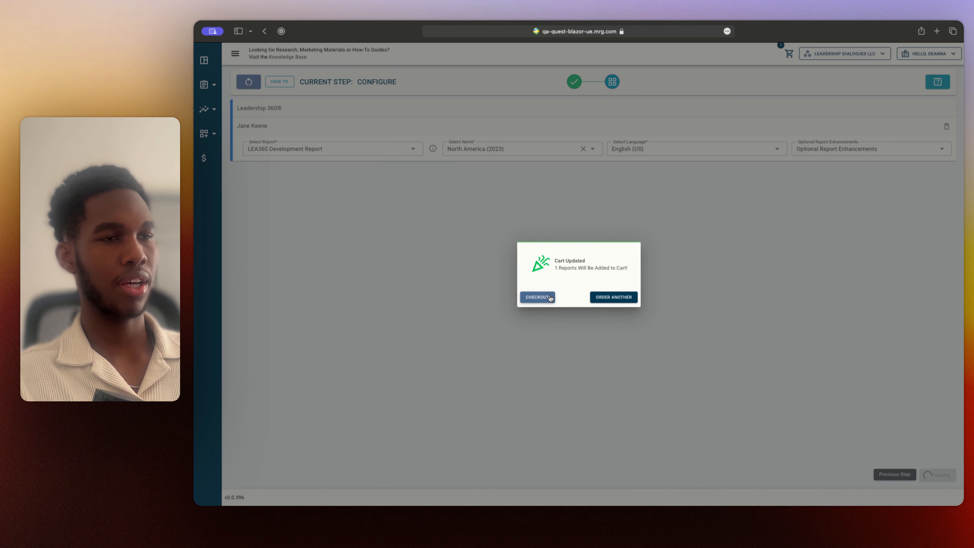
click(550, 298)
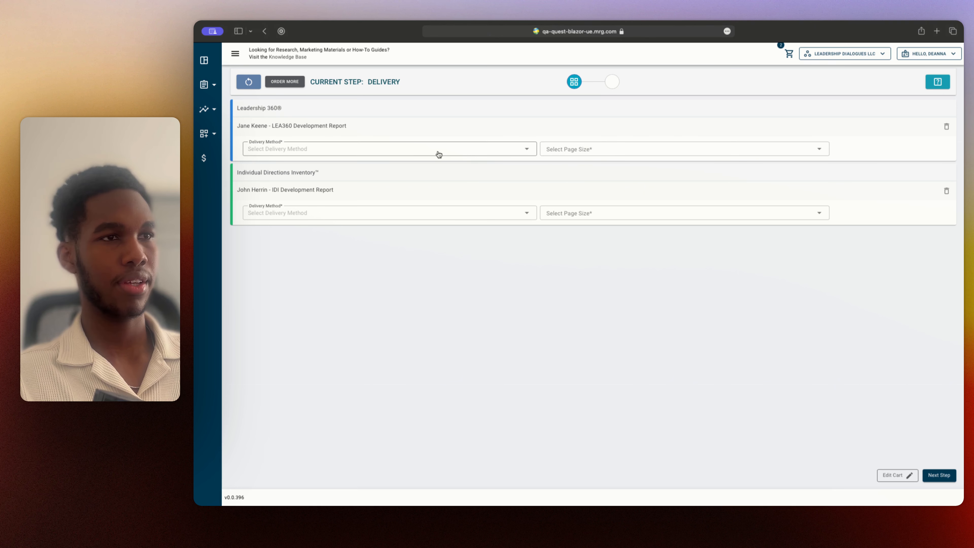
Set the LEA360 Development Report's delivery method to PDF and its page size to Letter (8.5 x 11)
click(384, 153)
click(323, 155)
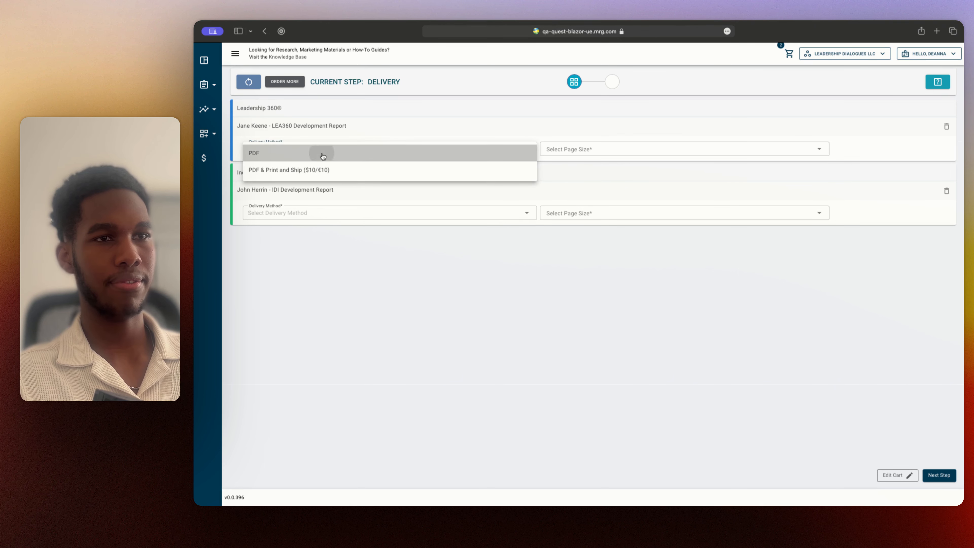
click(596, 150)
click(595, 156)
Set the IDI Development Report's delivery method to PDF & Print and Ship ($10/€10)
click(394, 215)
click(394, 215)
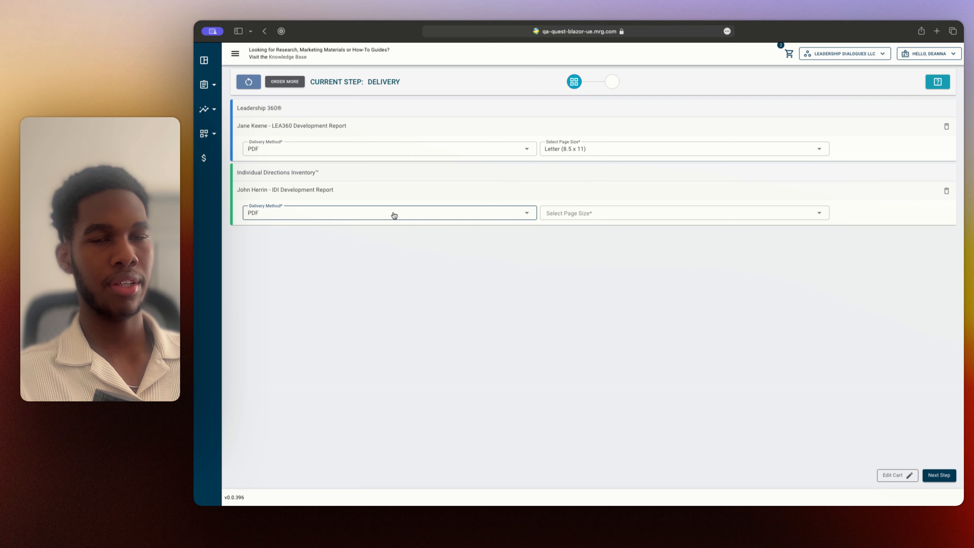
click(394, 215)
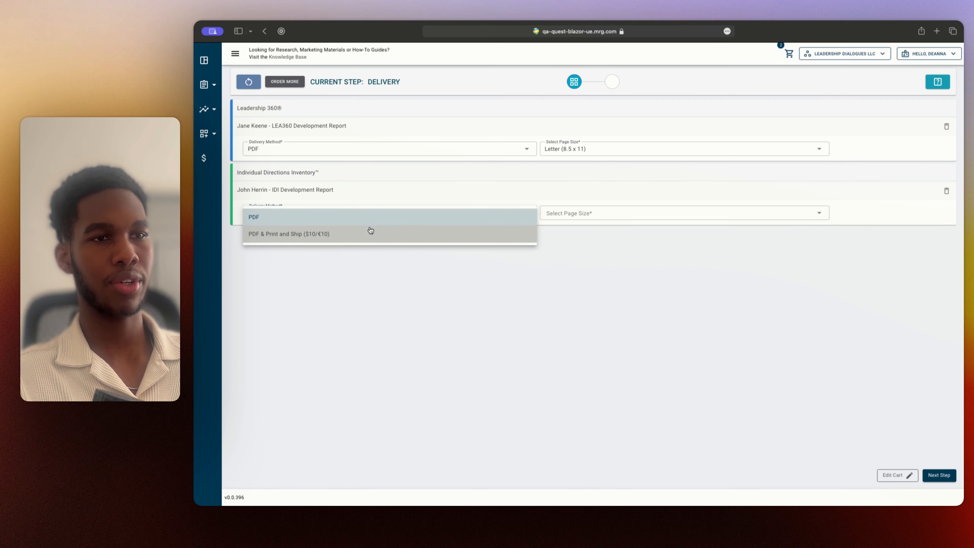
click(371, 230)
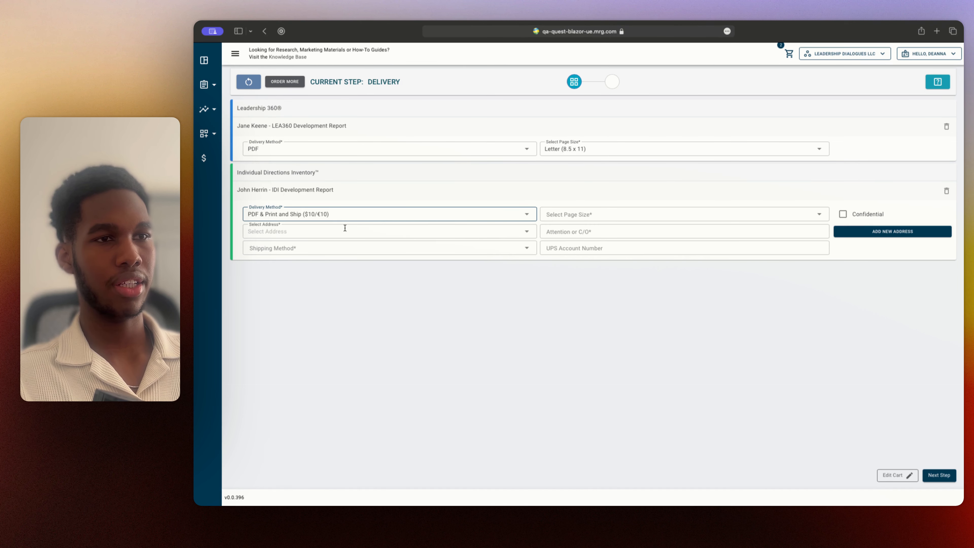
Check the address field and available shipping methods for the printed IDI report without choosing any
click(324, 230)
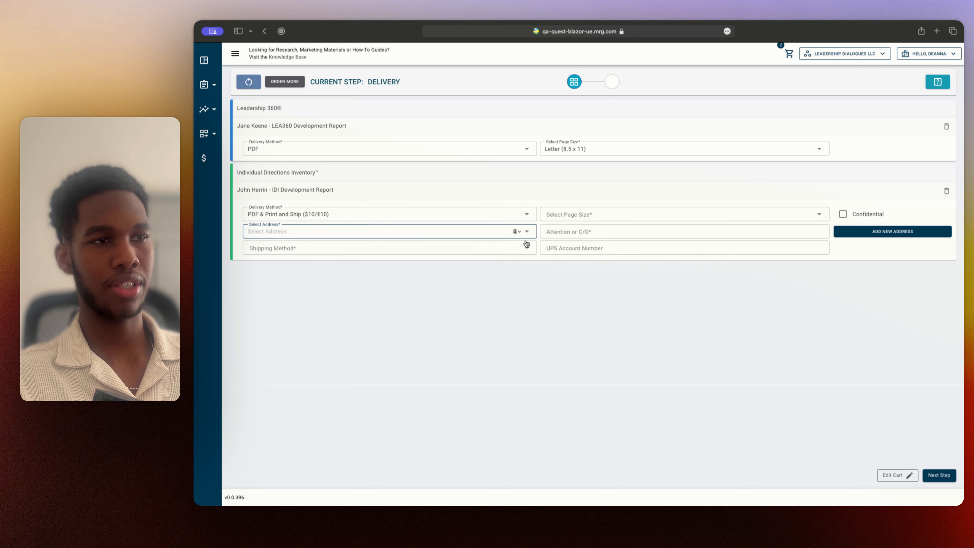
click(438, 248)
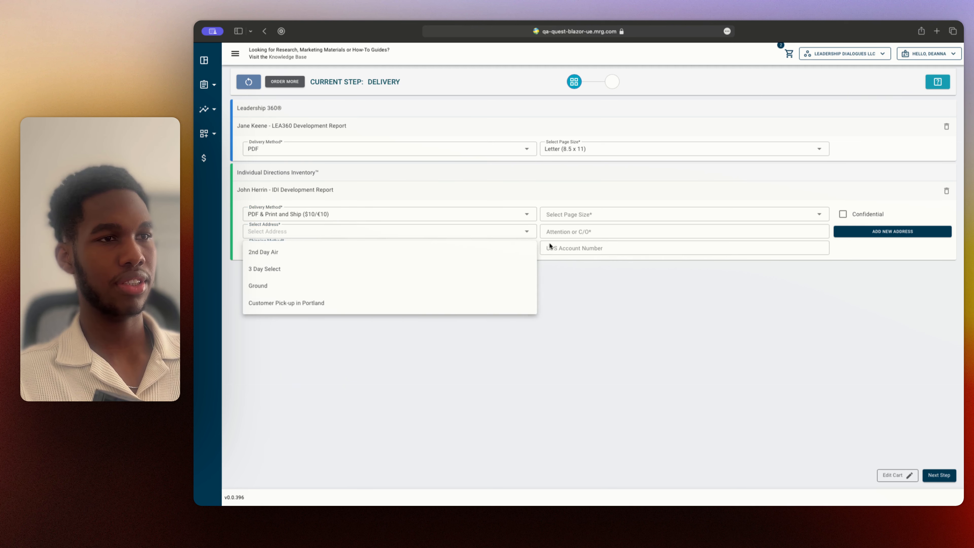
click(608, 256)
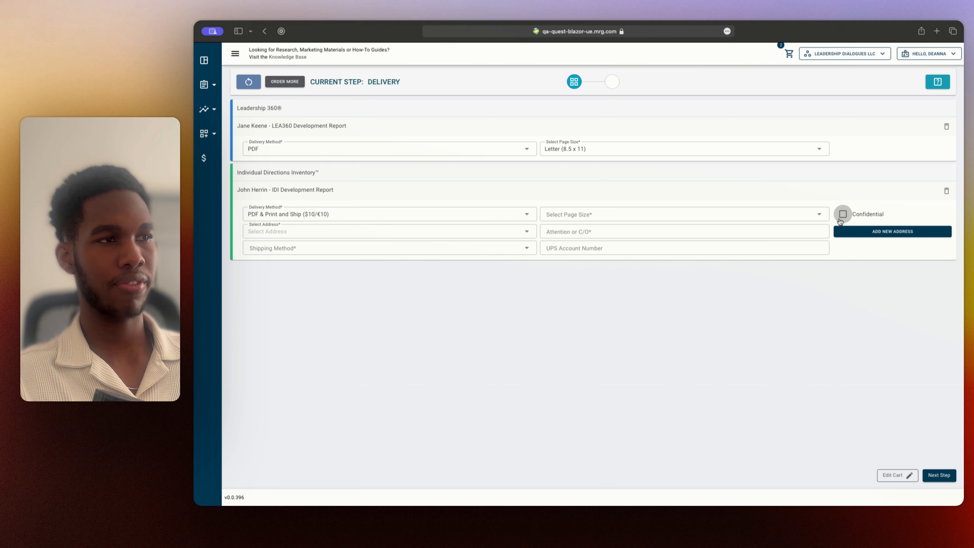
View the new-address form for the printed IDI report and dismiss it without saving
click(882, 232)
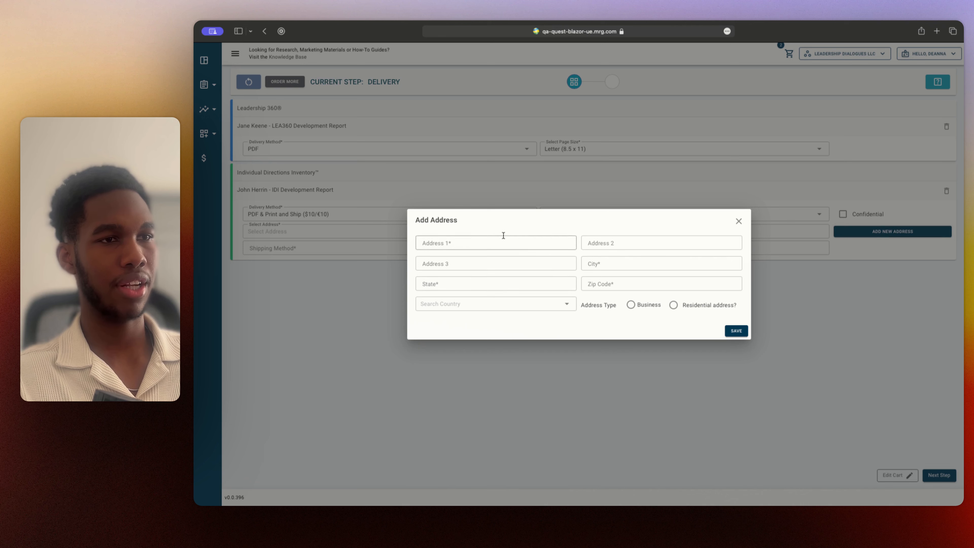
click(738, 221)
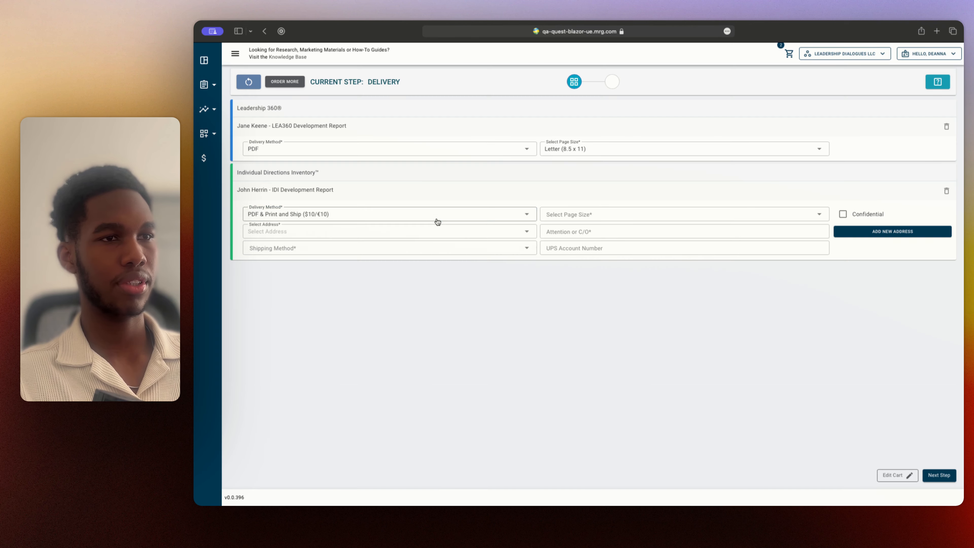
Set the IDI Development Report's delivery method to PDF and page size to Letter (8.5 x 11), and continue to payment
click(458, 218)
click(368, 220)
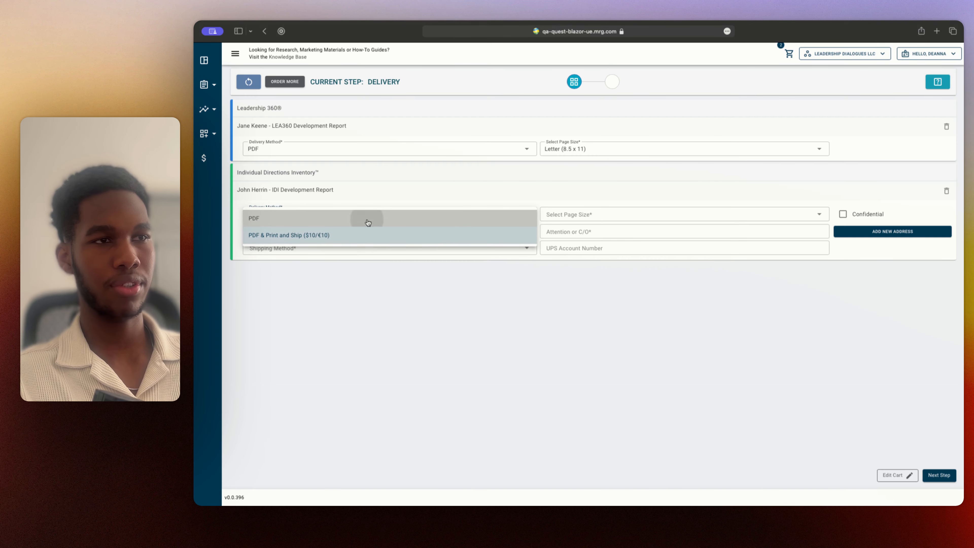
click(616, 215)
click(593, 219)
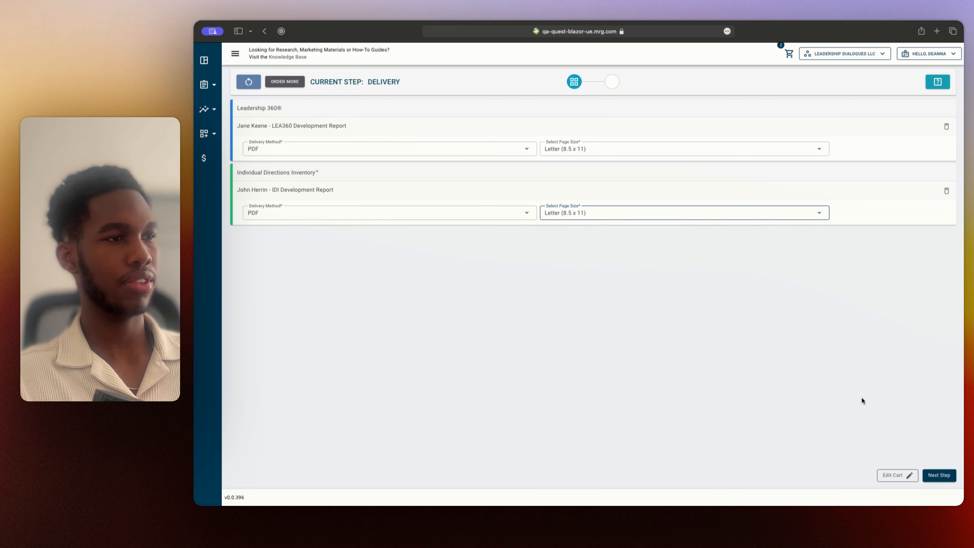
click(940, 475)
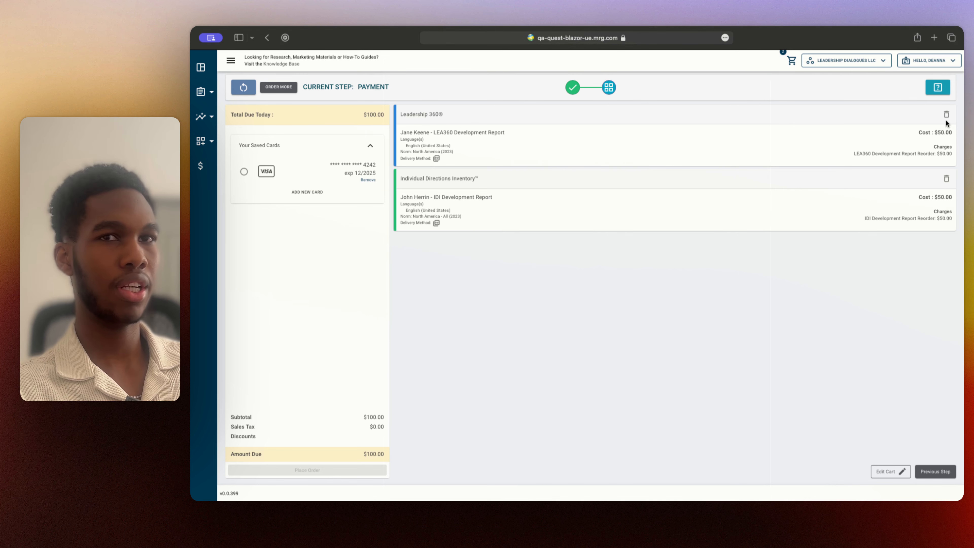
View the cart's editable report settings, return to the cart without changes, and go back to the payment step
click(897, 474)
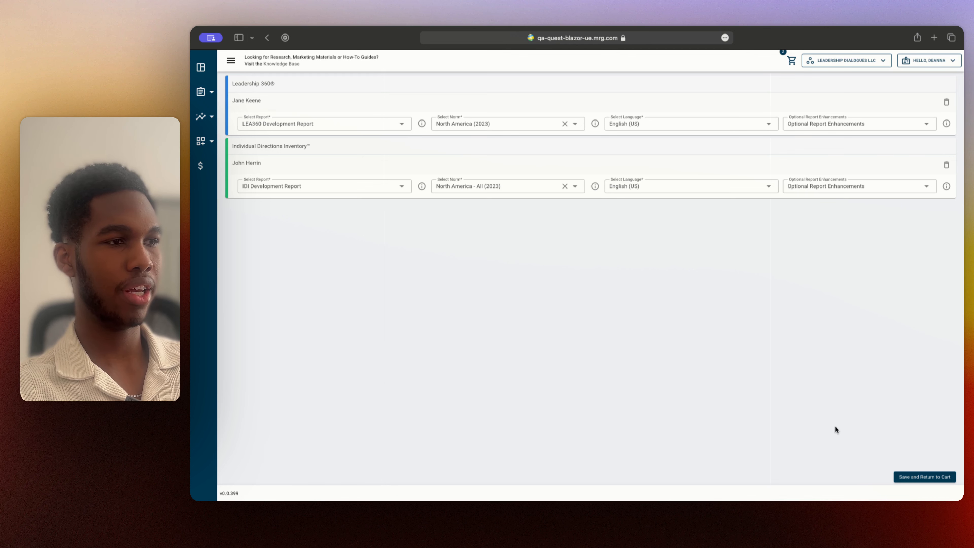
click(938, 477)
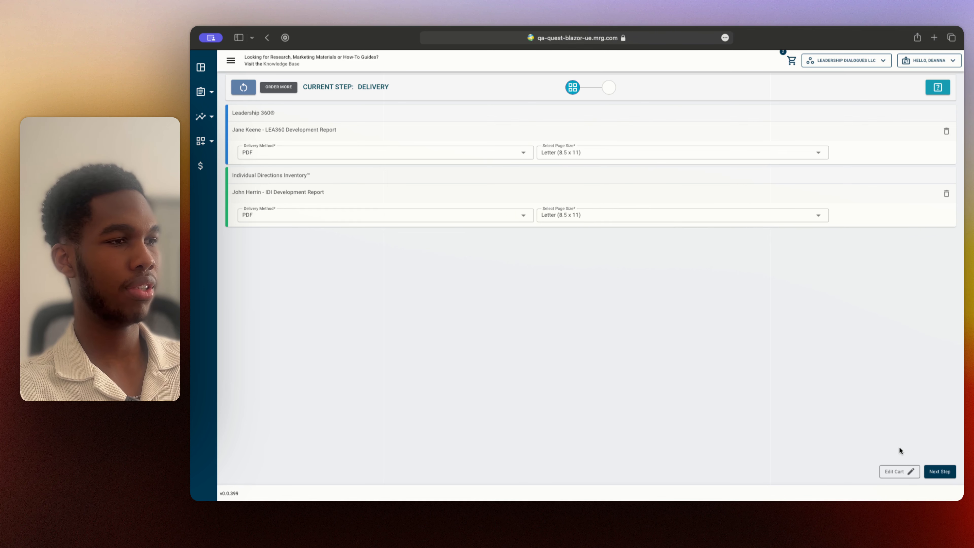
click(940, 472)
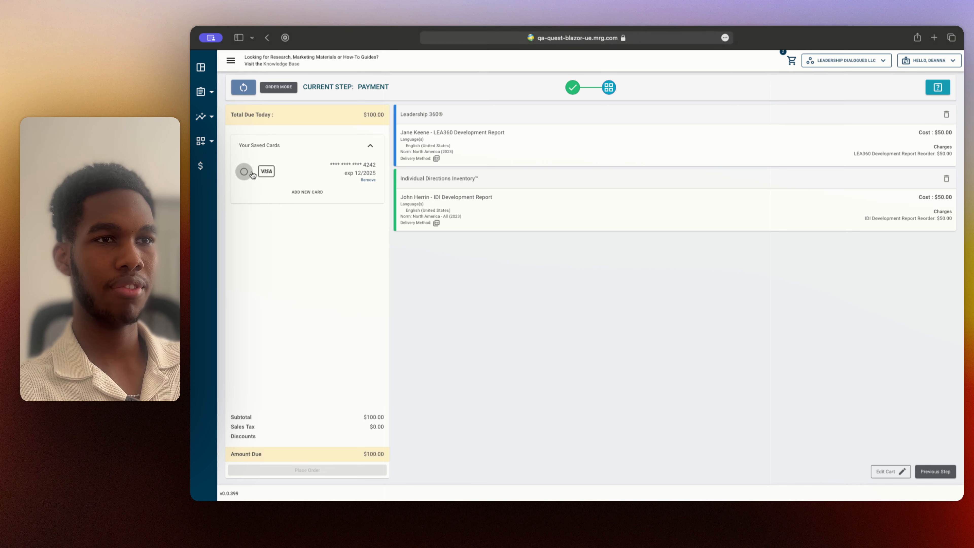
View the new-card form without filling it in, and place the order with the saved Visa card
click(337, 198)
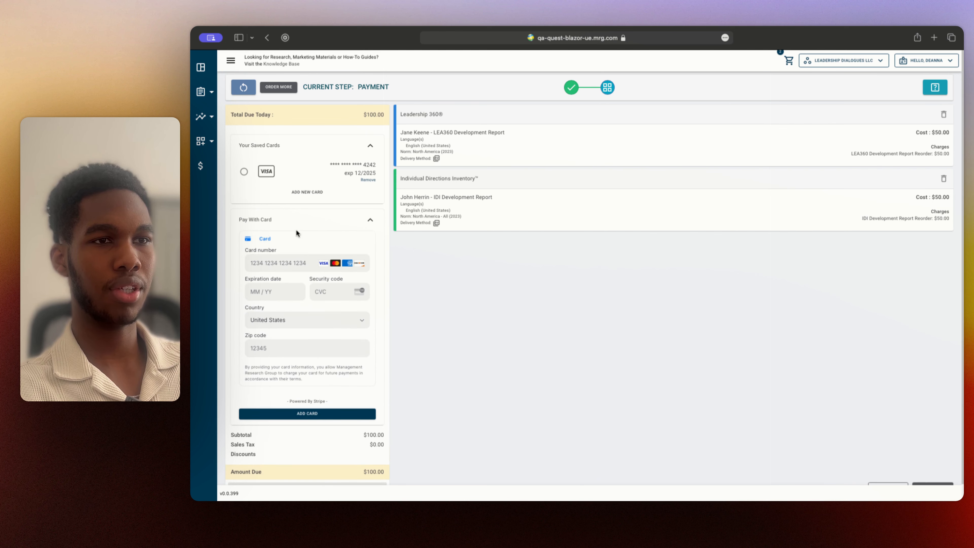
click(370, 219)
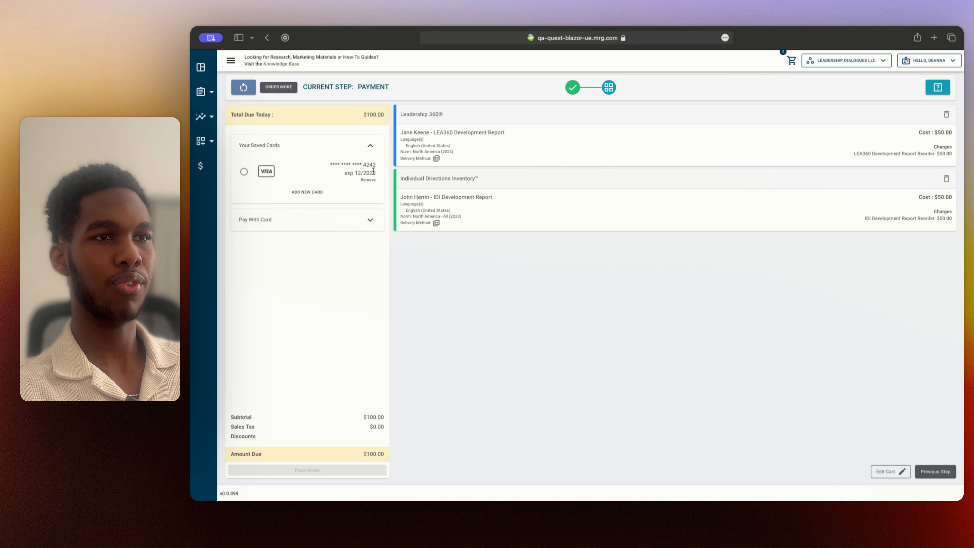
click(244, 172)
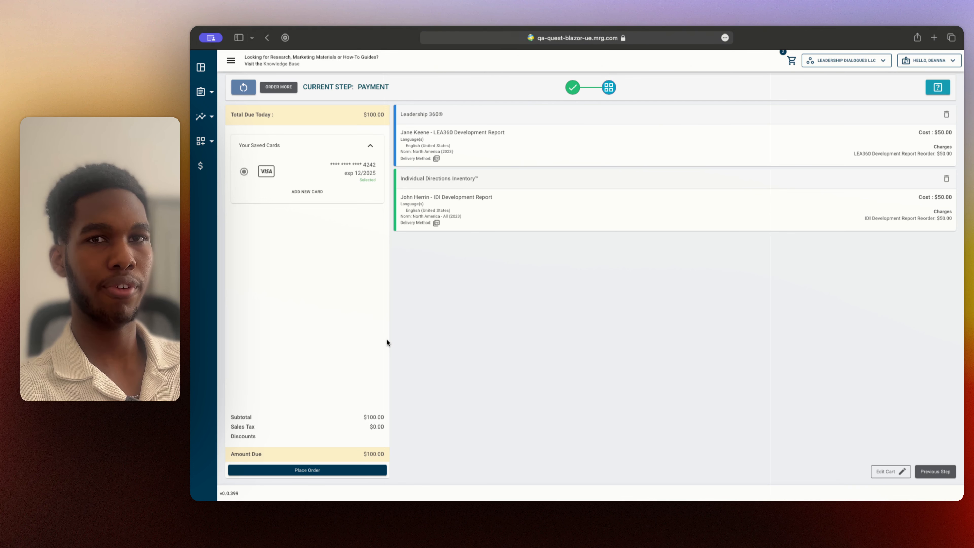
click(331, 470)
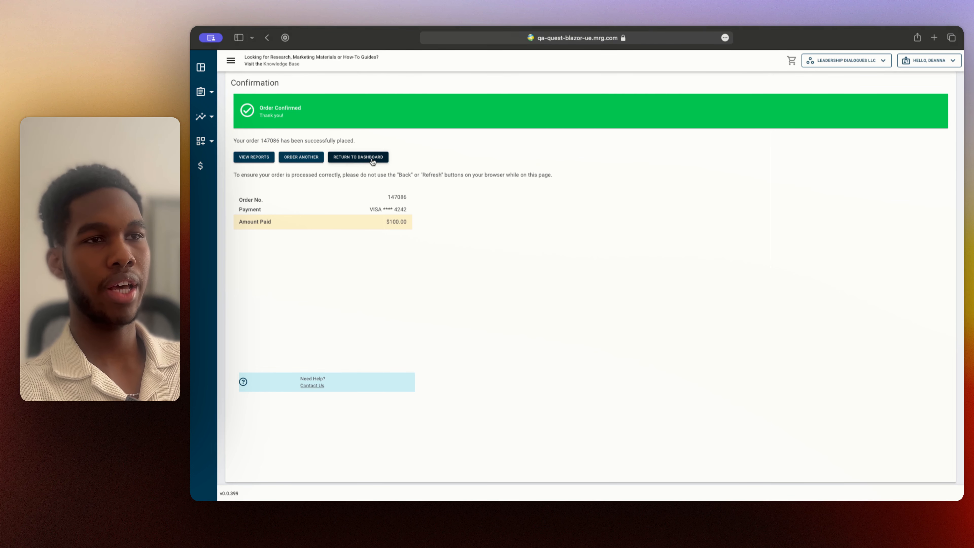
View the newly ordered reports in the order history and return to the order confirmation page
click(245, 159)
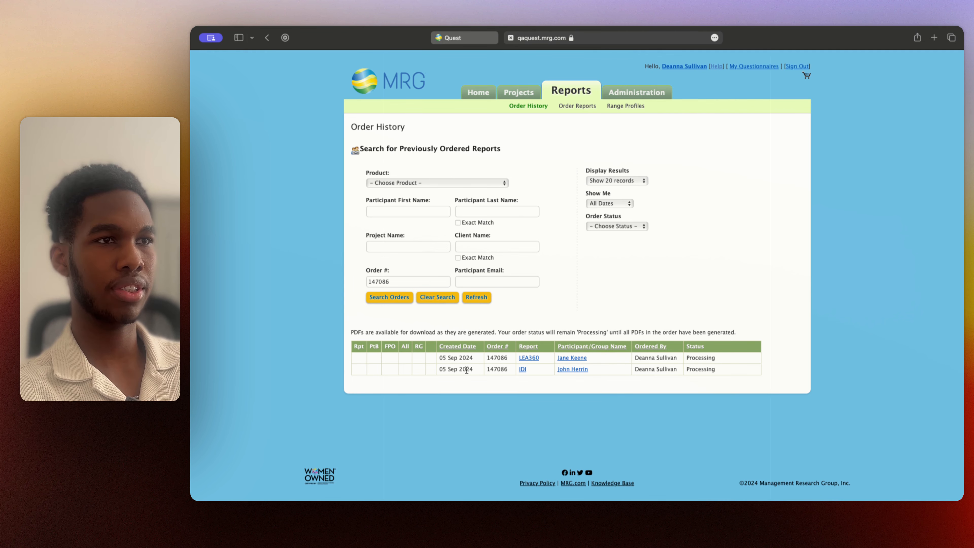
click(476, 39)
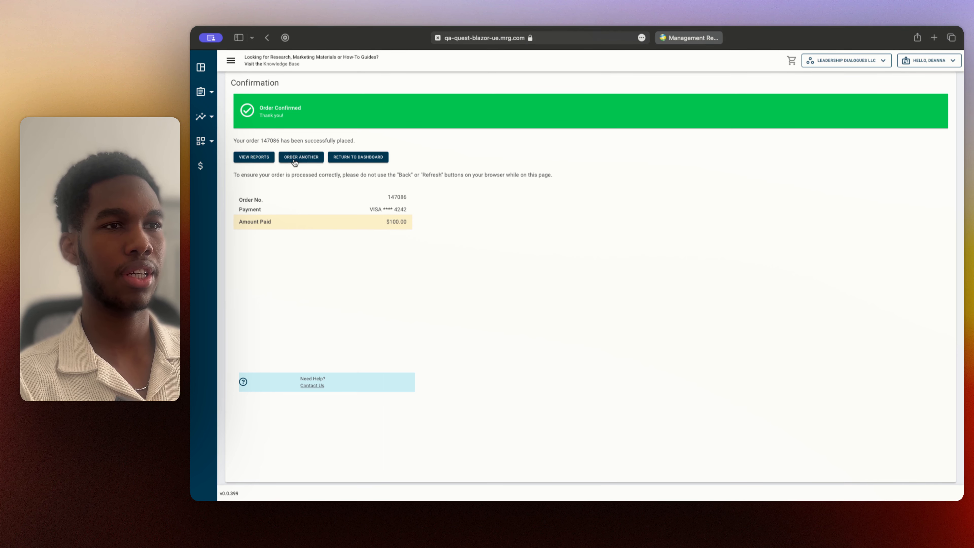
Start another order and set its report category to Group Reports
click(309, 162)
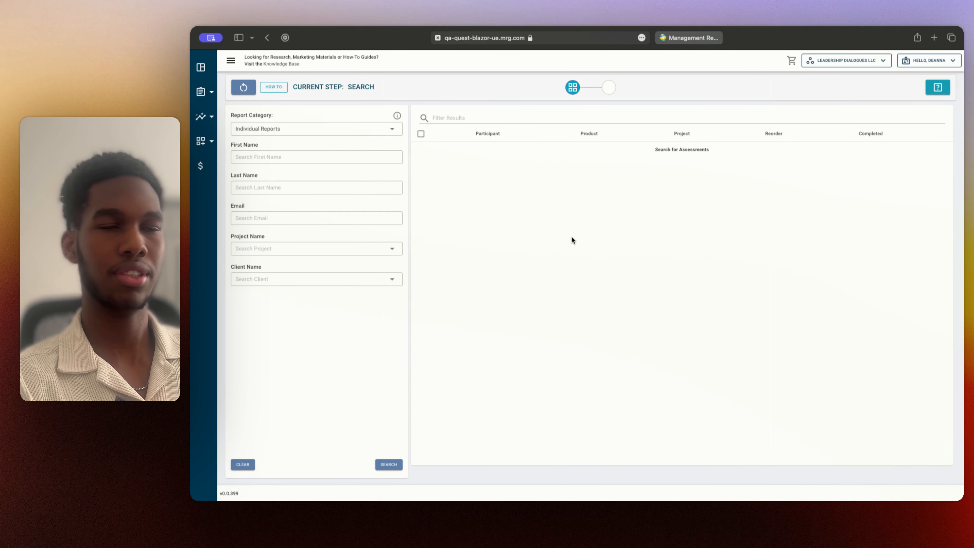
click(340, 154)
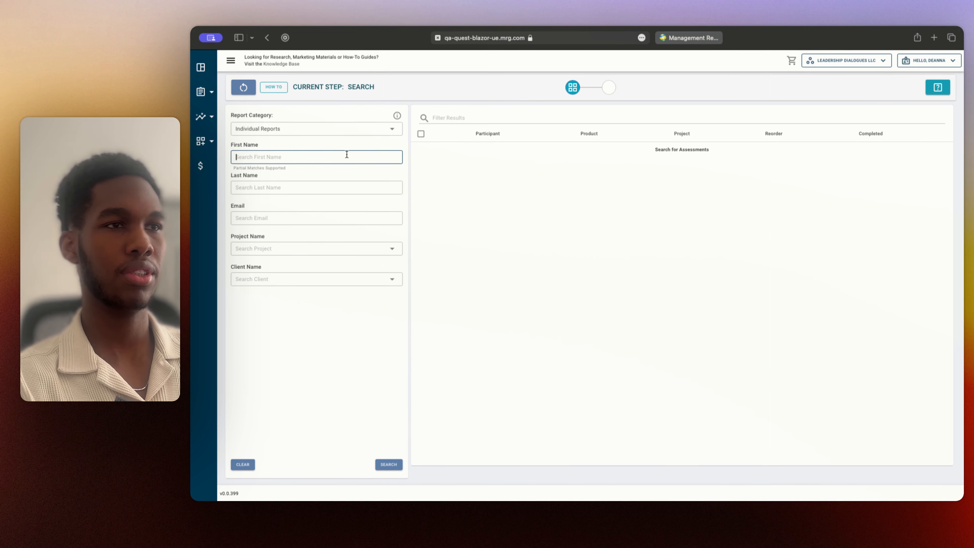
click(362, 140)
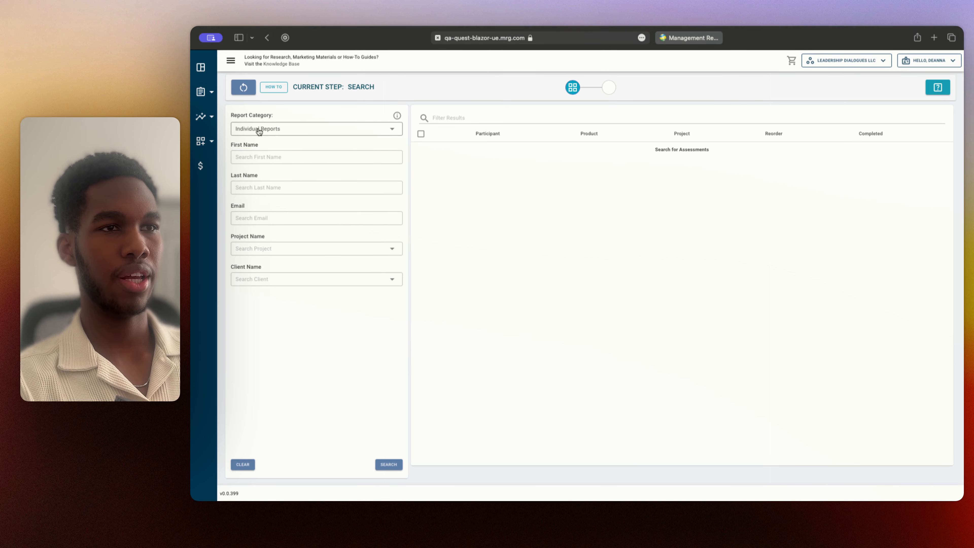
click(306, 130)
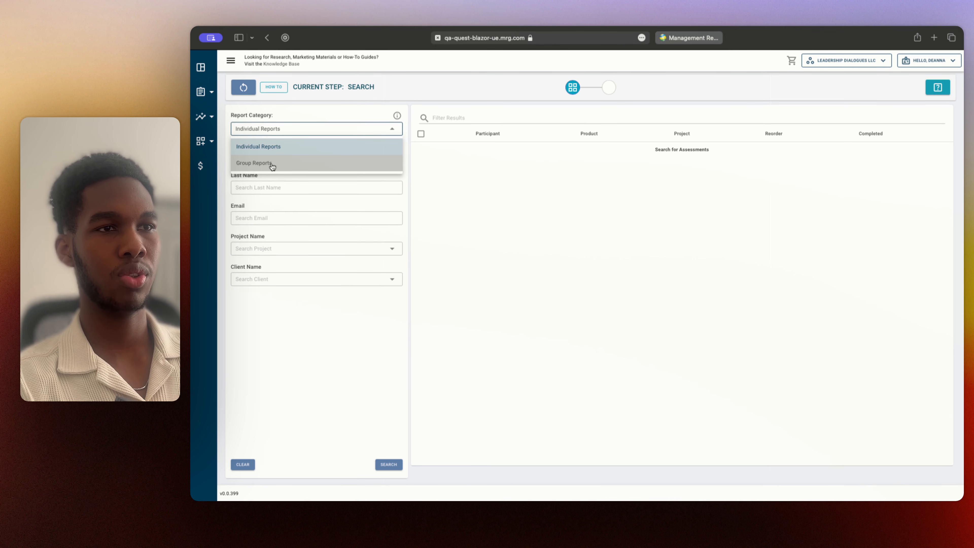
click(272, 164)
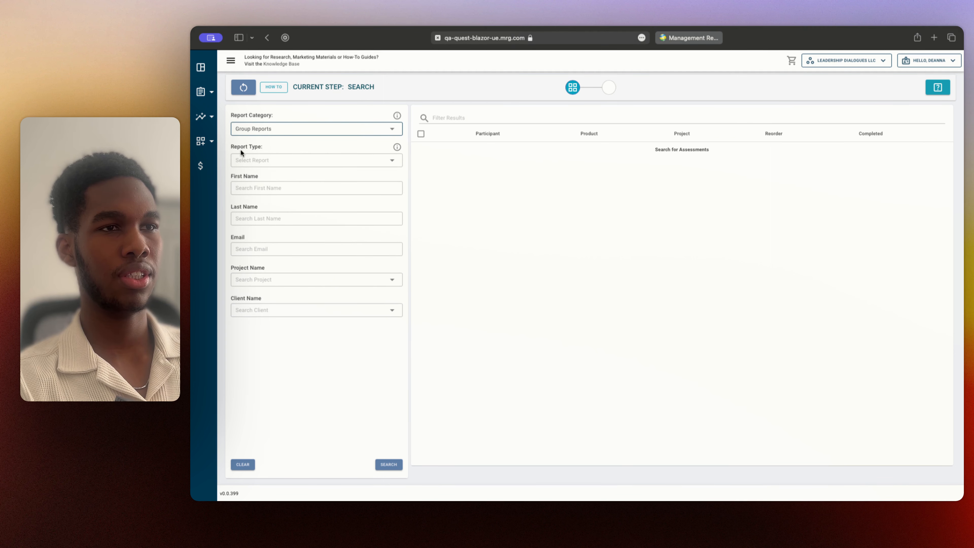
Set the group order's report type to IDI Group Report - with Themes
click(332, 167)
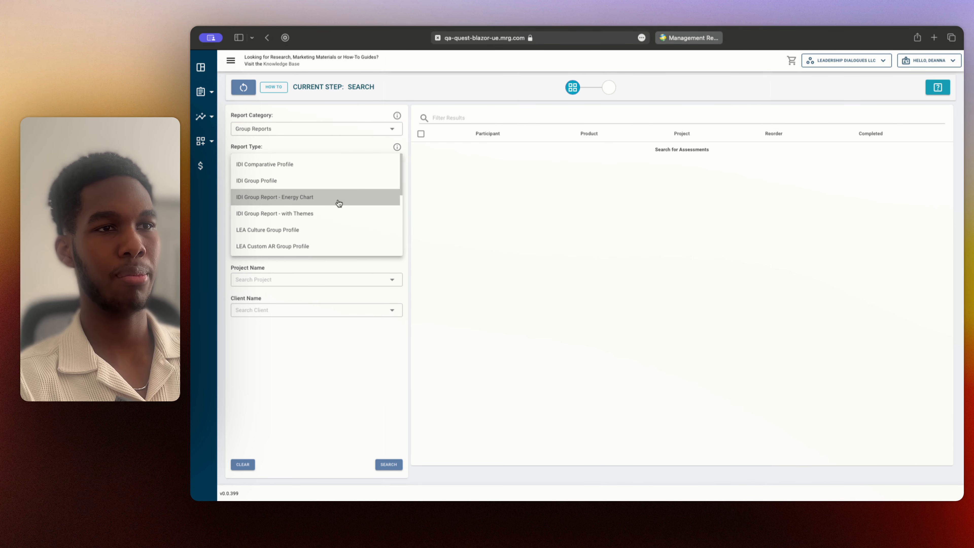
scroll(345, 205, down, 3)
scroll(347, 203, up, 3)
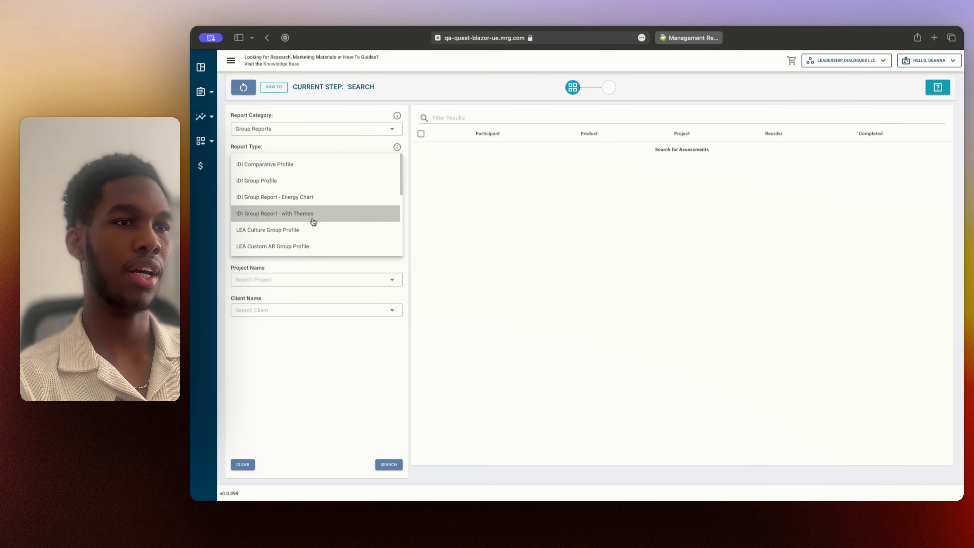
click(326, 221)
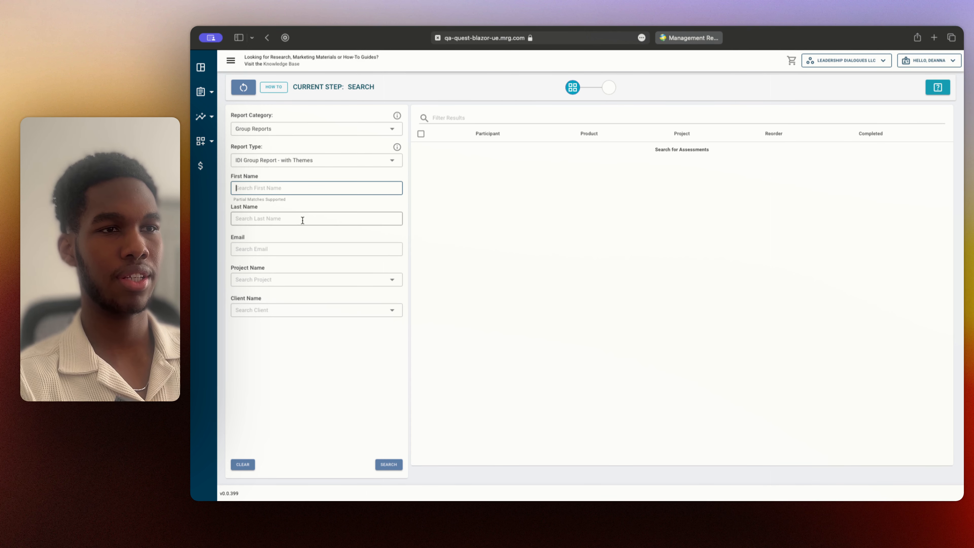
Search for completed assessments with Ben Hur Construction as the client name
click(269, 312)
text(B)
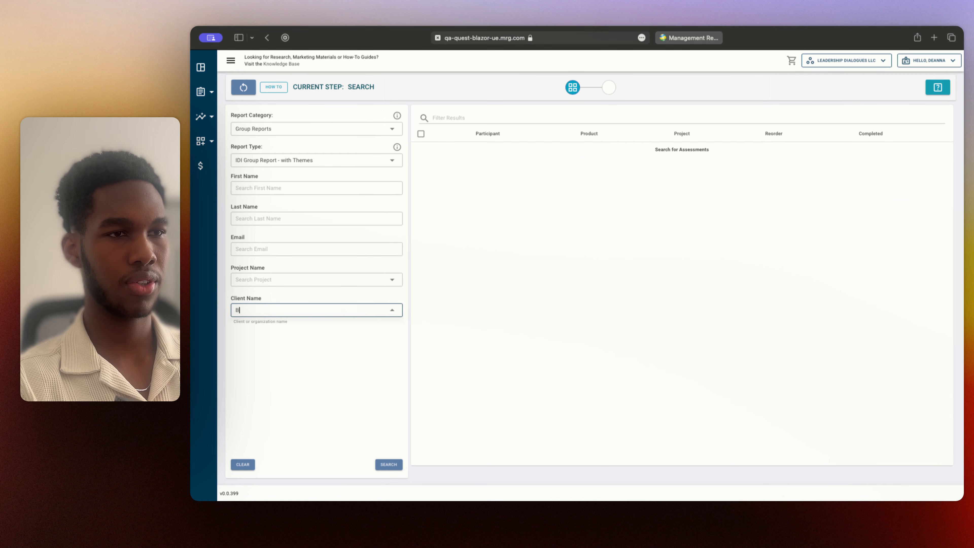
text(en hur)
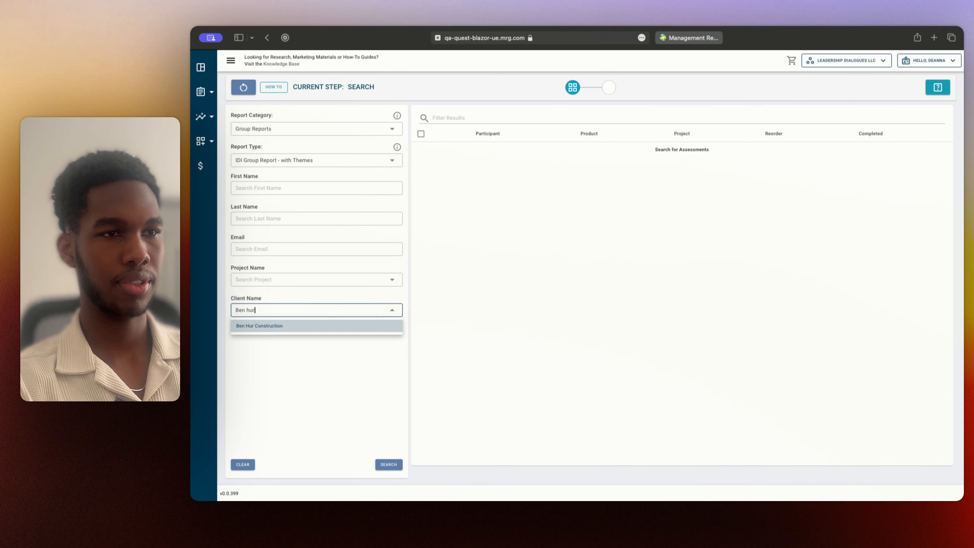
click(359, 326)
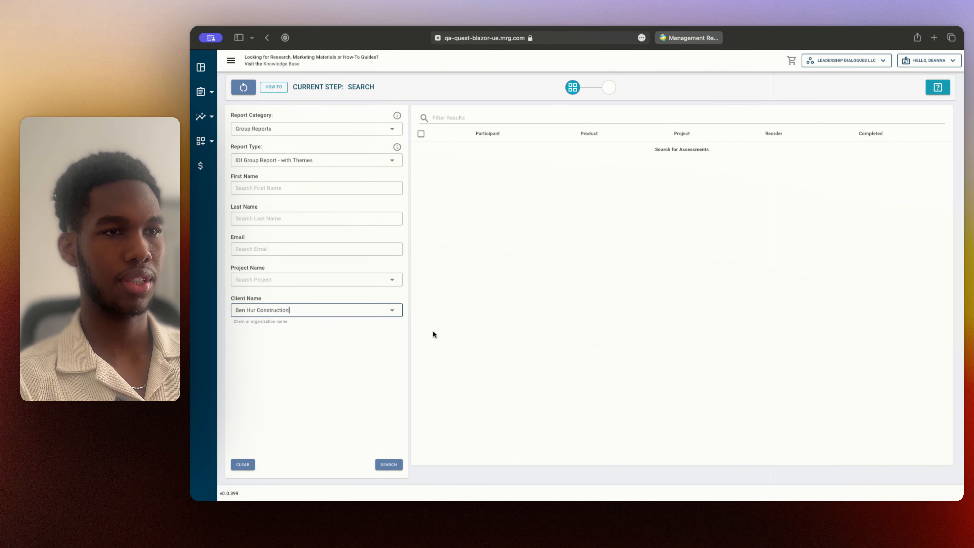
click(388, 469)
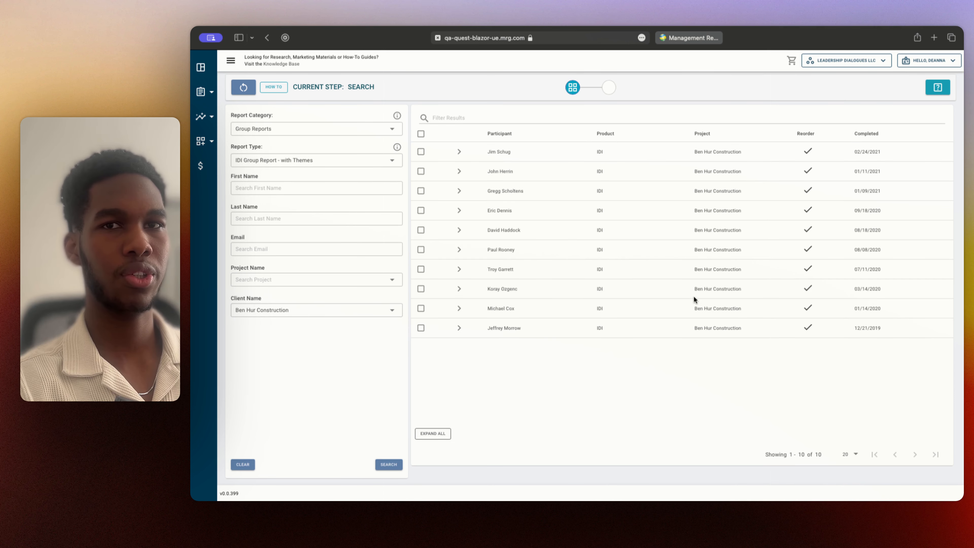
Select all participants in the search results, expand the selected participants list, and continue to report configuration
click(421, 152)
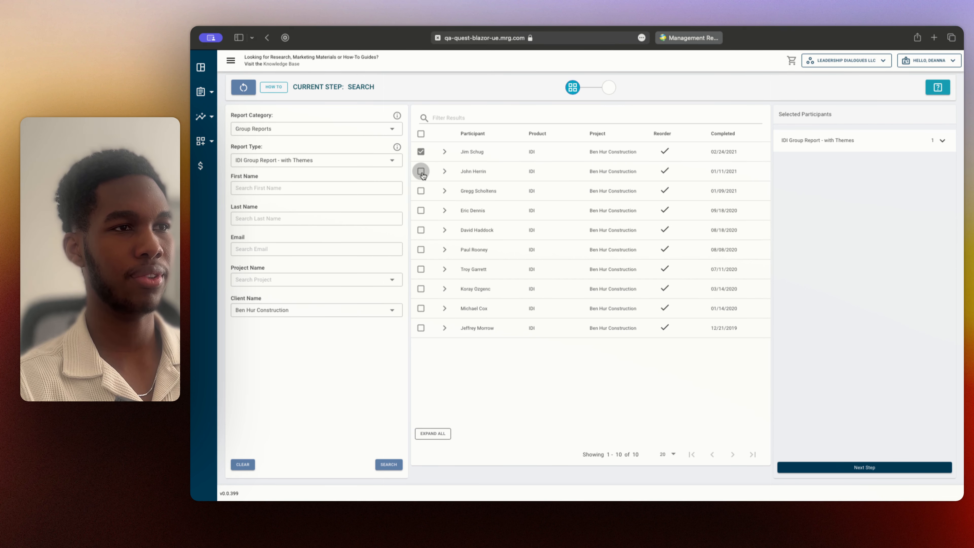
click(423, 135)
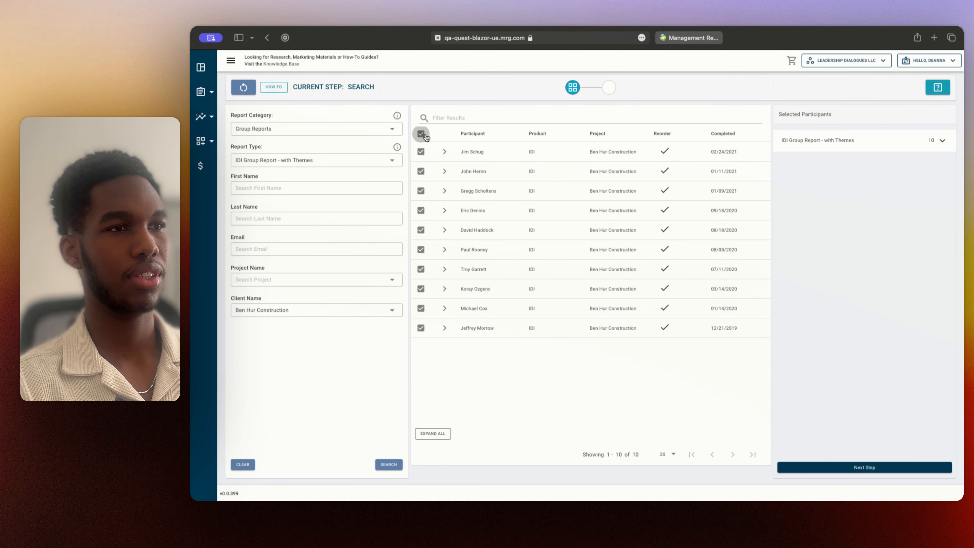
click(421, 135)
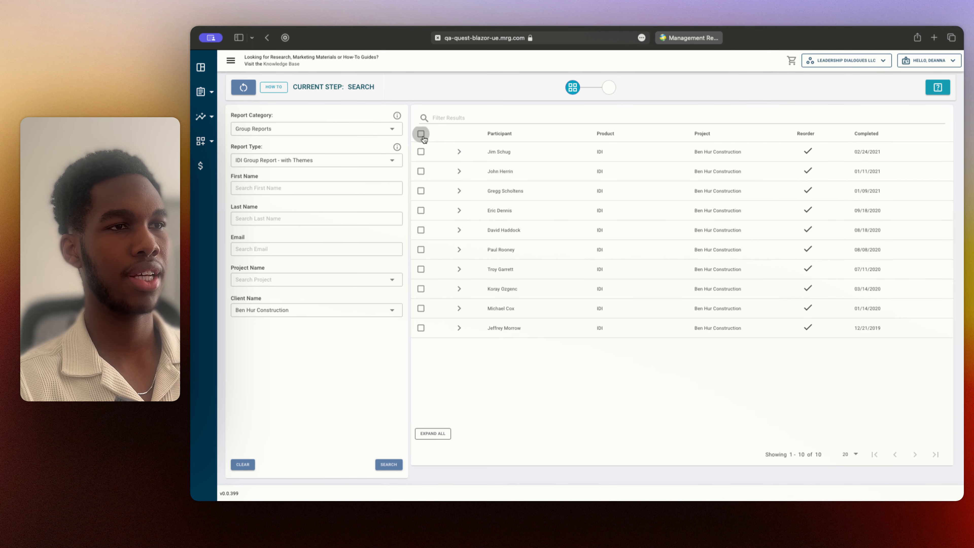
click(422, 134)
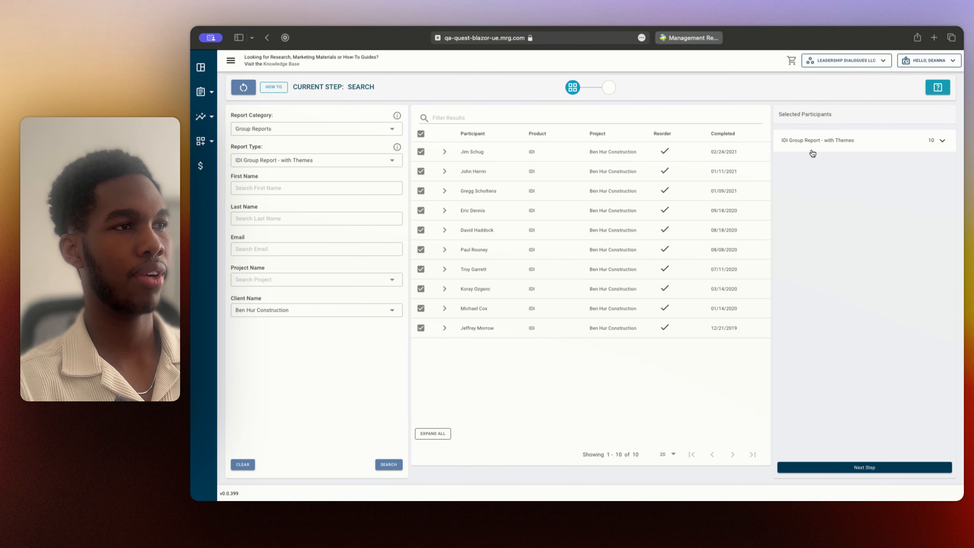
click(942, 141)
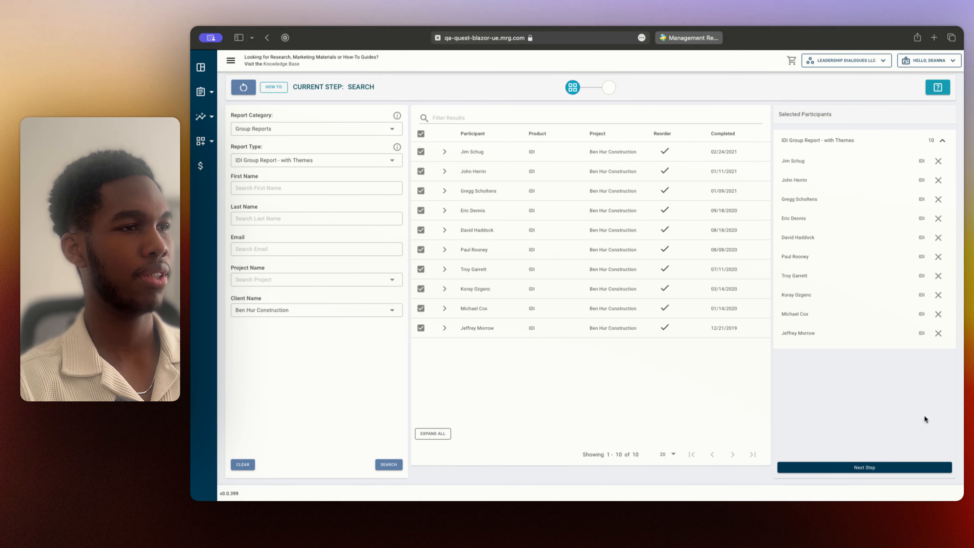
click(866, 468)
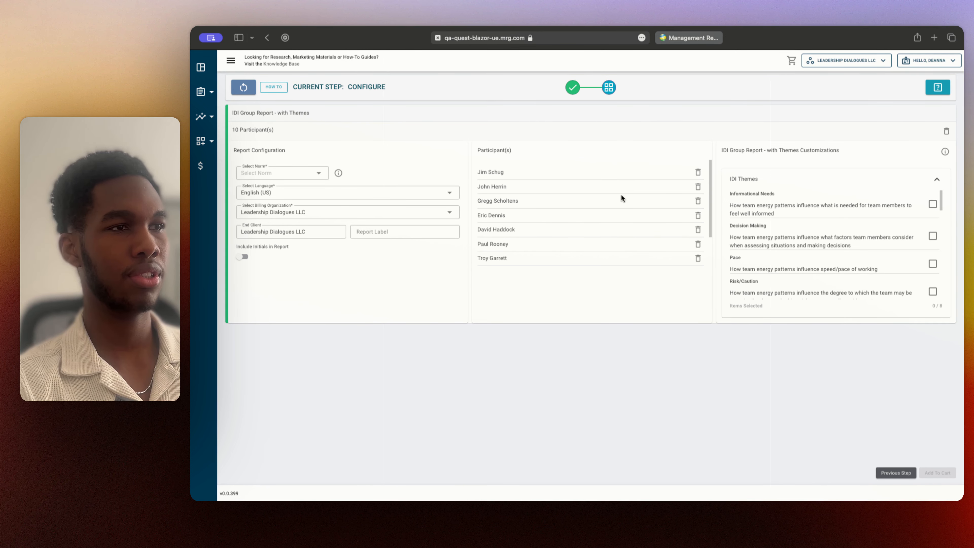
Examine the group report's norm, report label and initials options and review the participants list
click(323, 176)
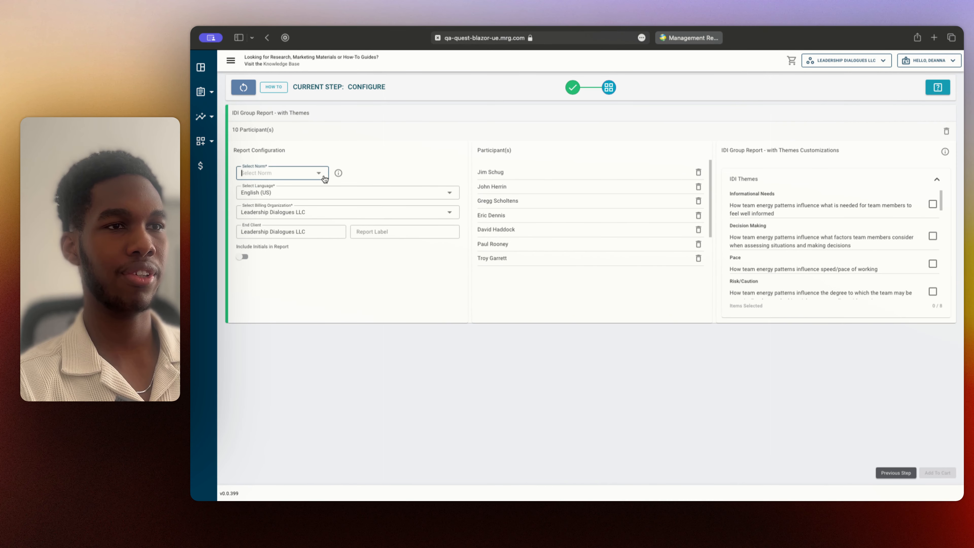
click(305, 175)
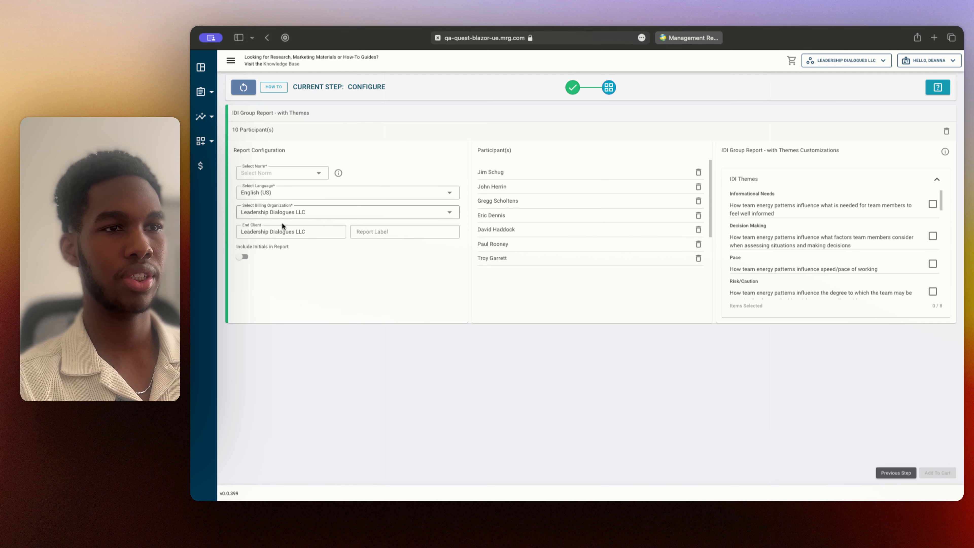
click(378, 235)
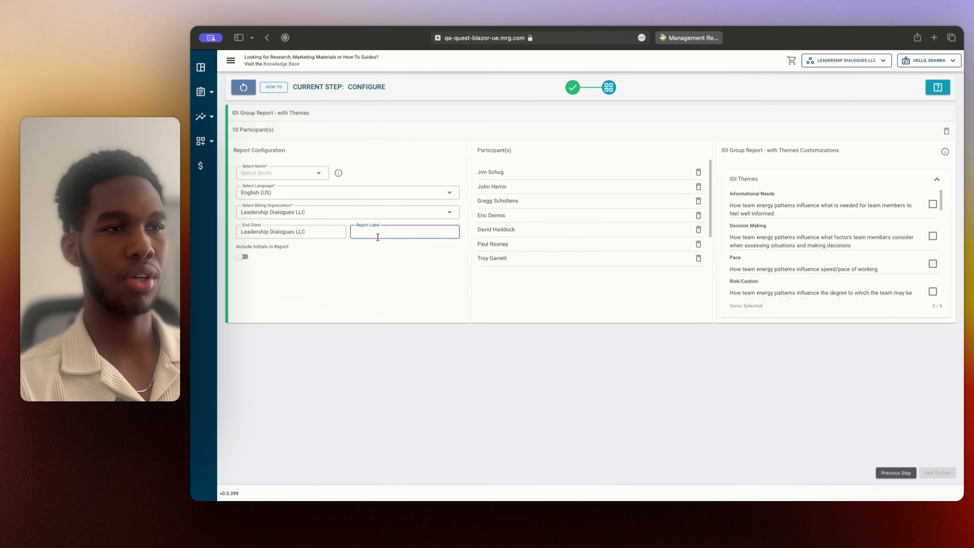
click(398, 298)
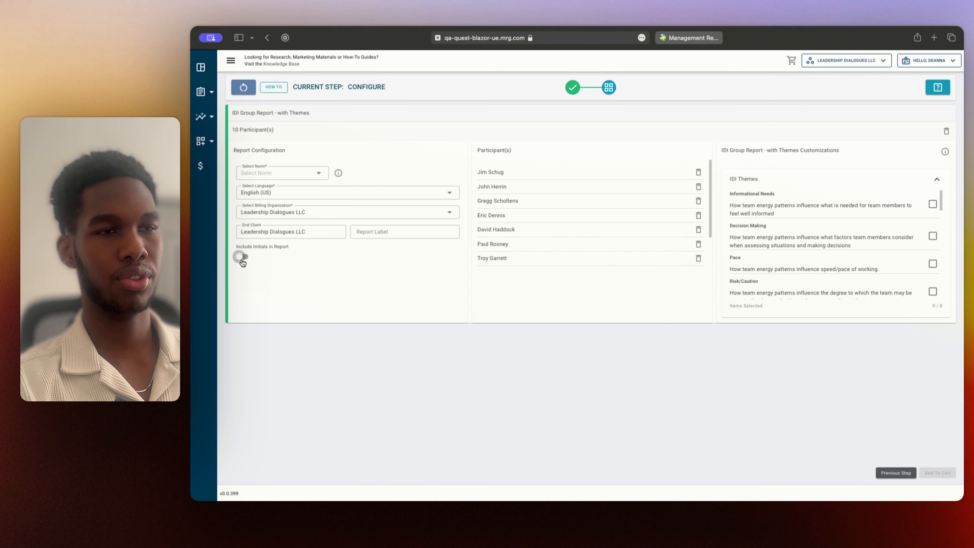
scroll(618, 188, down, 3)
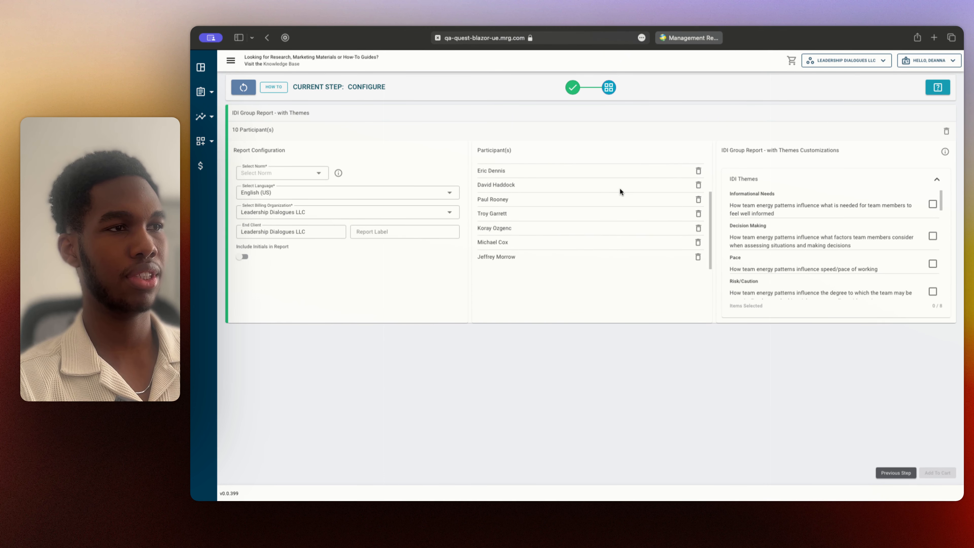
scroll(617, 190, up, 3)
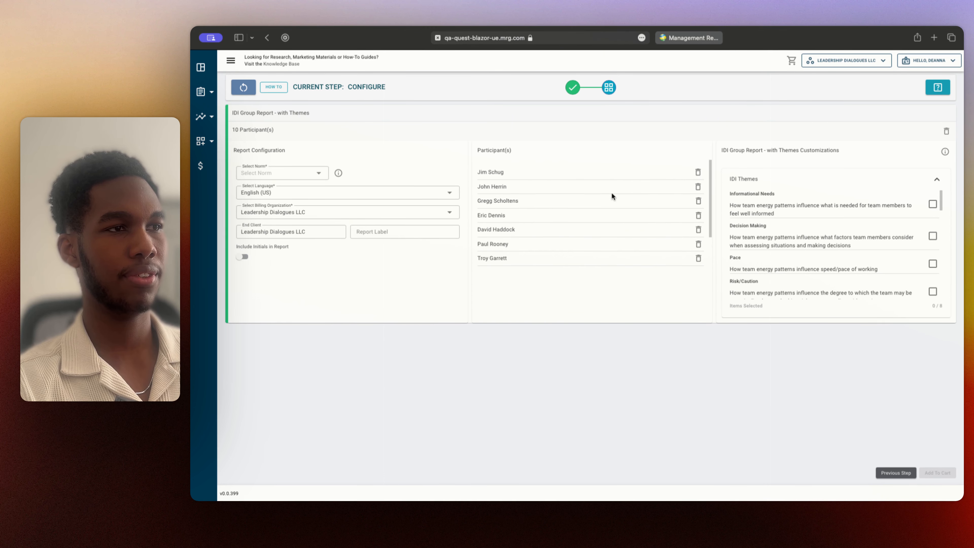
click(241, 259)
click(241, 259)
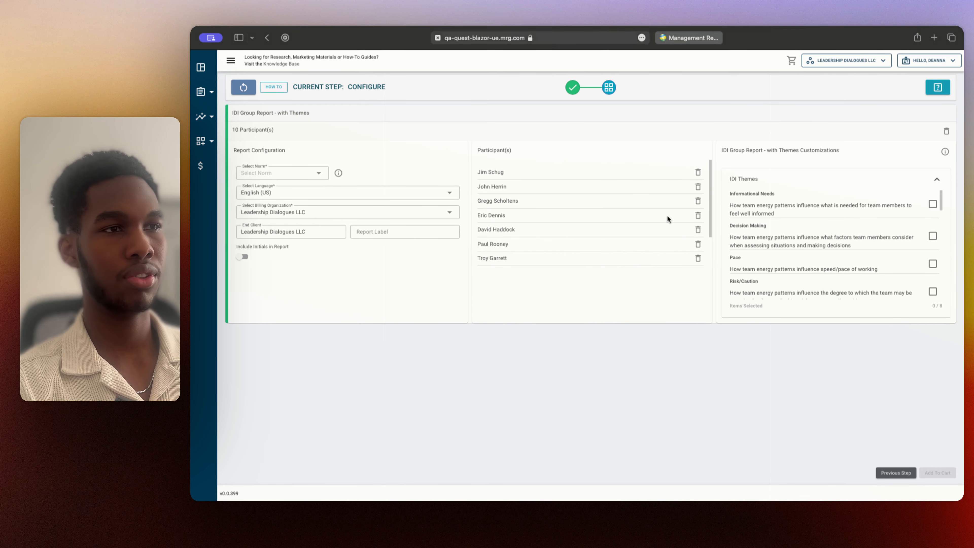
scroll(669, 219, down, 3)
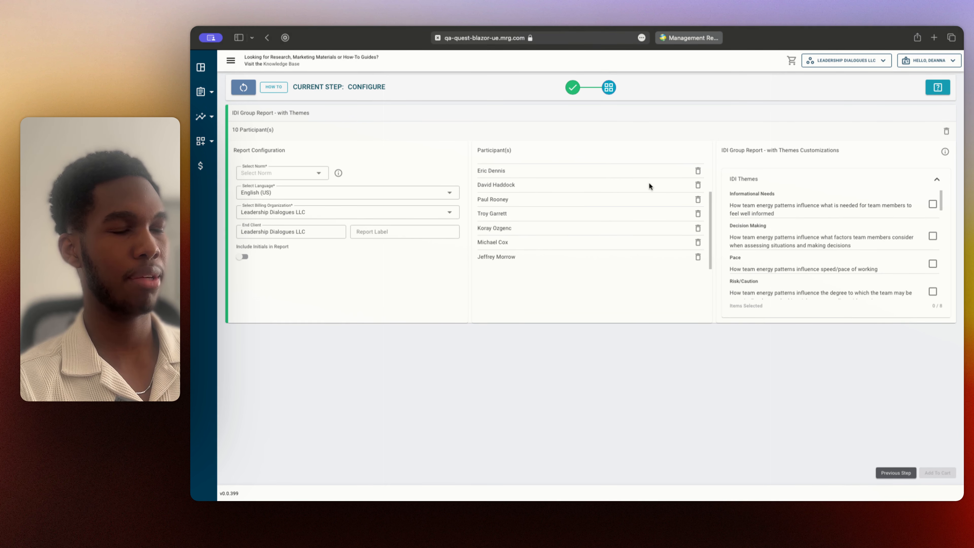
scroll(649, 186, up, 1)
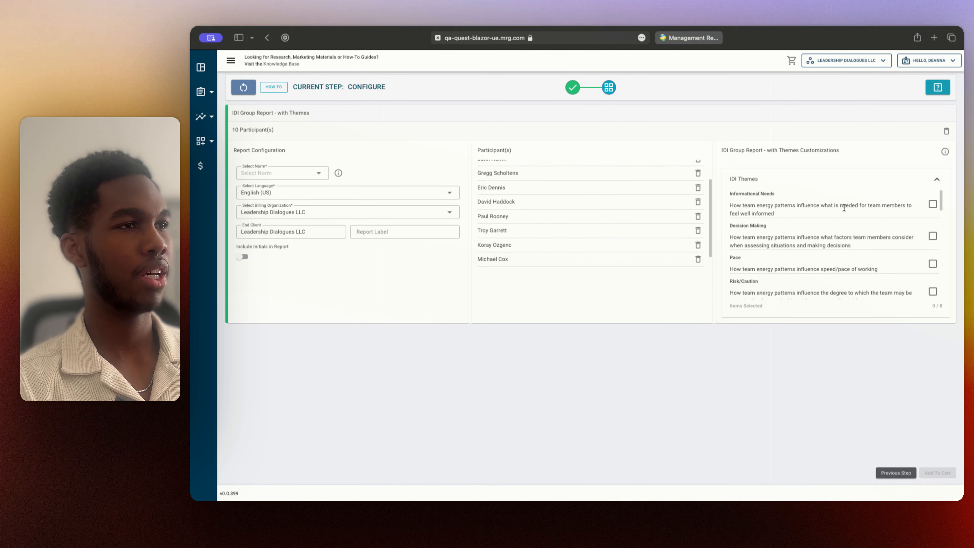
Include the Informational Needs, Pace and Risk/Caution themes in the IDI group report's customizations
drag(737, 152, 853, 157)
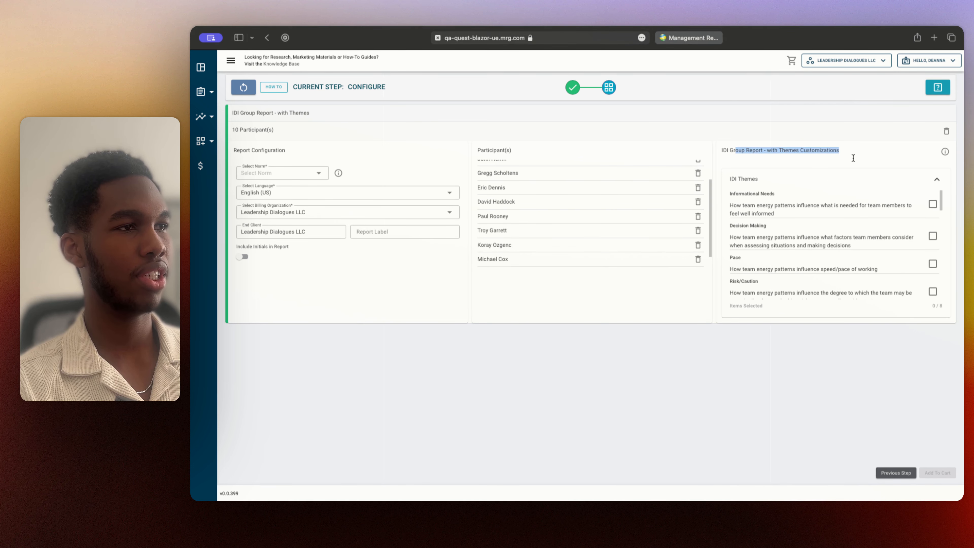
click(864, 171)
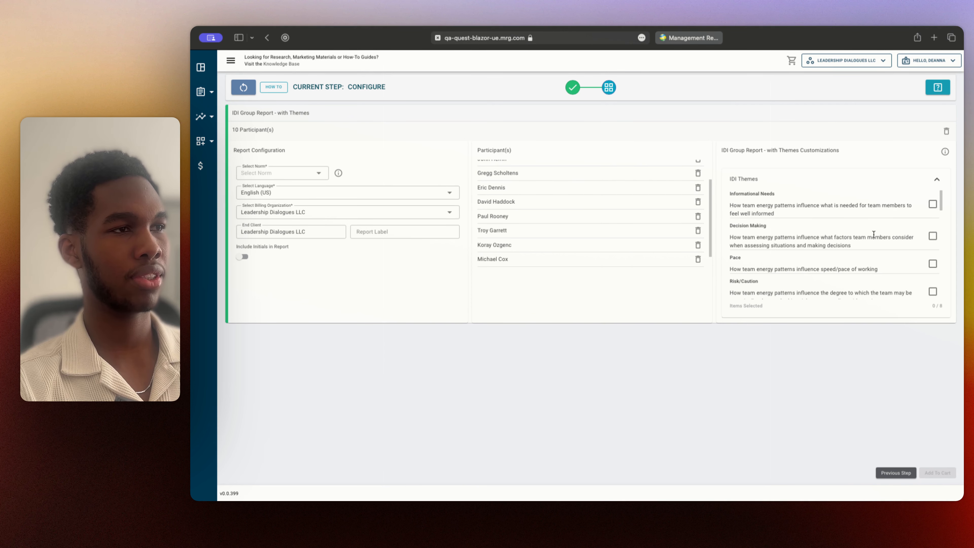
scroll(874, 234, down, 2)
scroll(911, 233, up, 2)
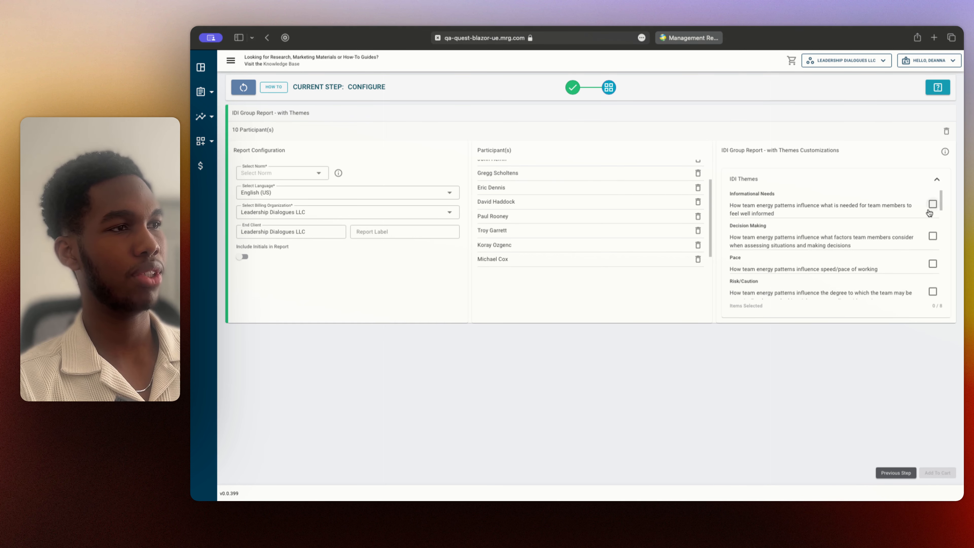
click(932, 204)
scroll(930, 226, down, 2)
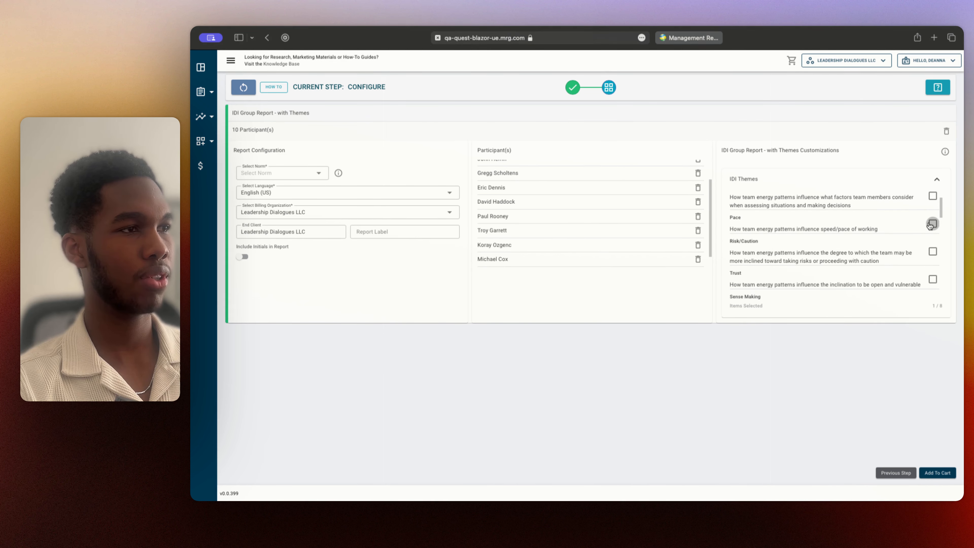
click(931, 224)
scroll(920, 228, down, 1)
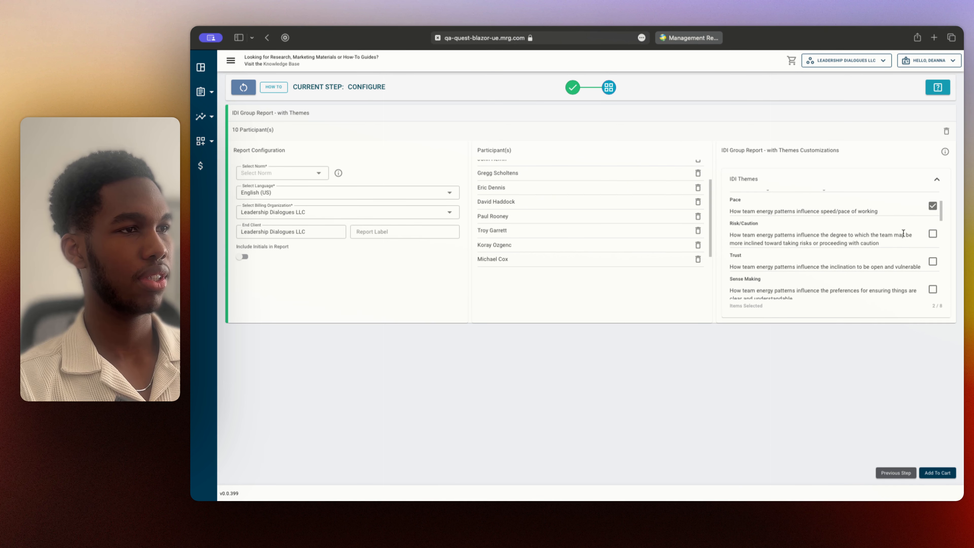
click(933, 234)
scroll(843, 236, down, 3)
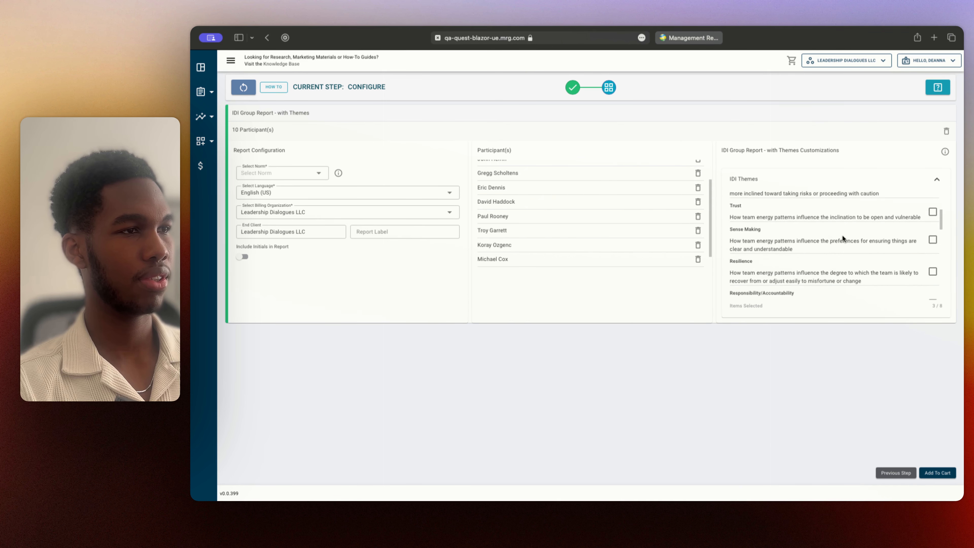
Add the Trust and Problem solving themes to the group report's theme selection
scroll(905, 229, up, 1)
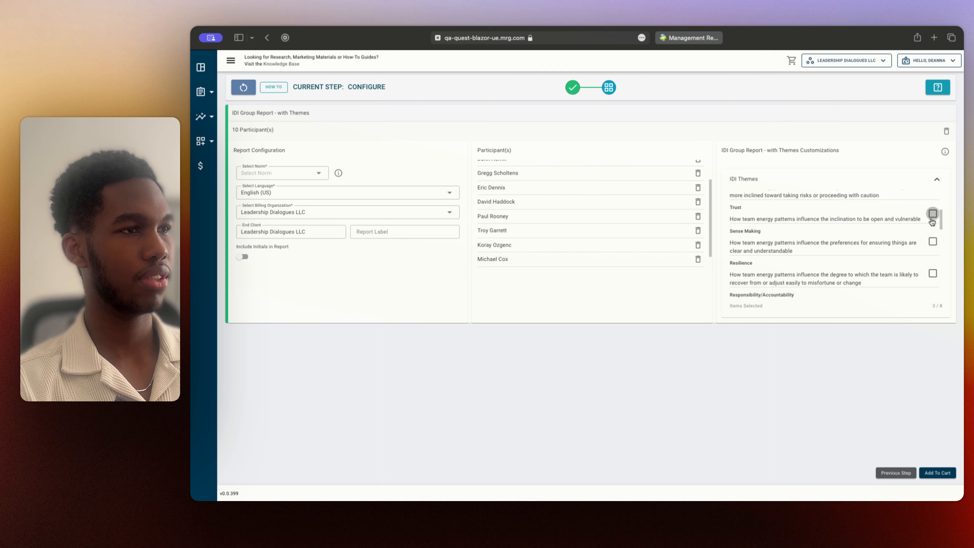
click(932, 214)
scroll(901, 234, down, 2)
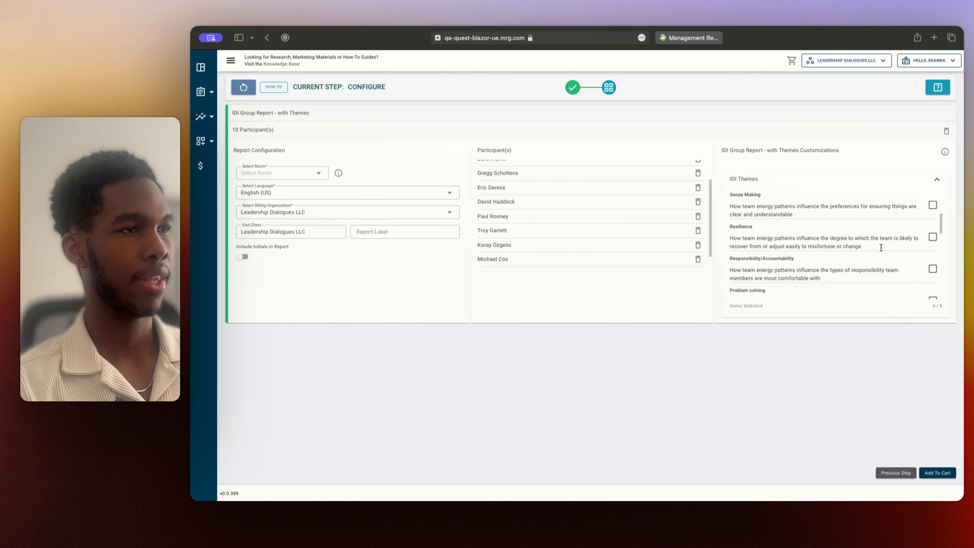
scroll(885, 254, down, 2)
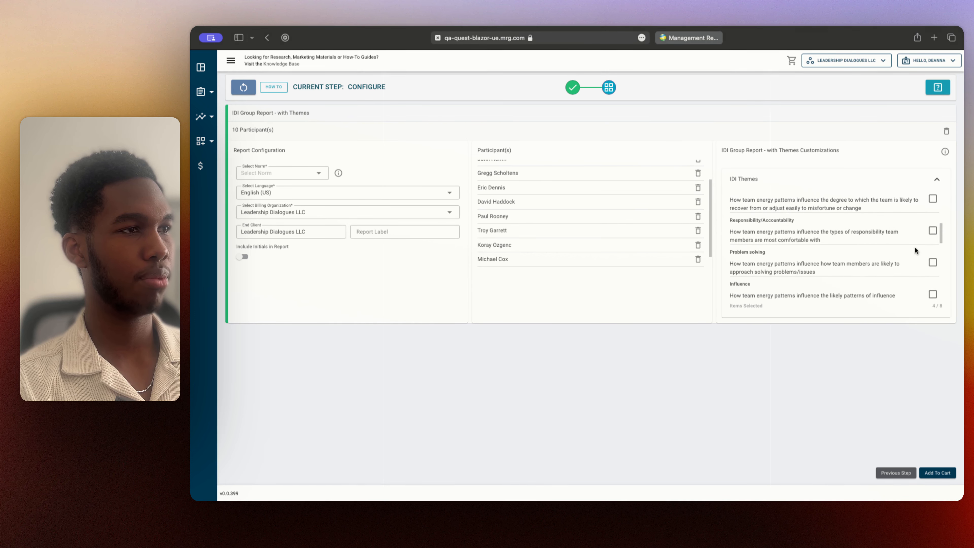
click(932, 263)
scroll(887, 255, down, 5)
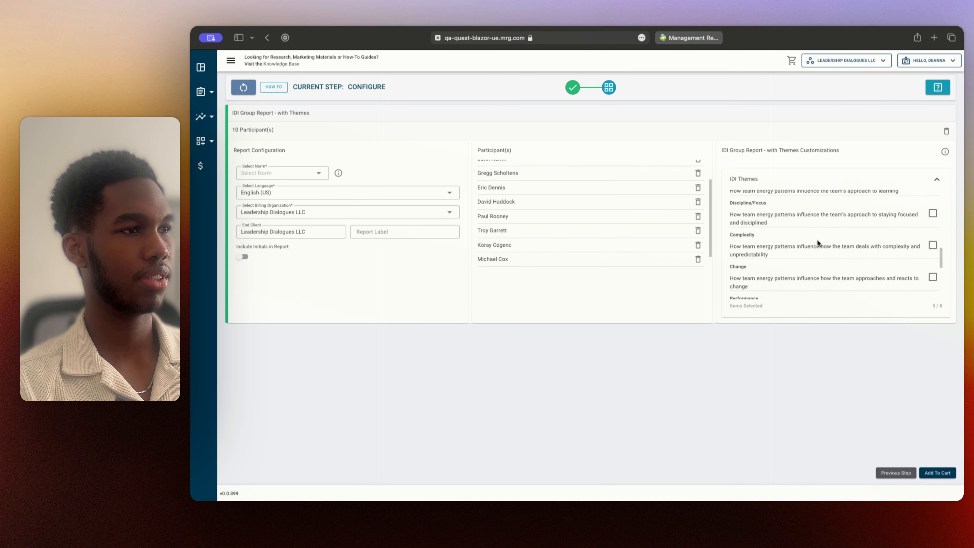
scroll(818, 239, down, 1)
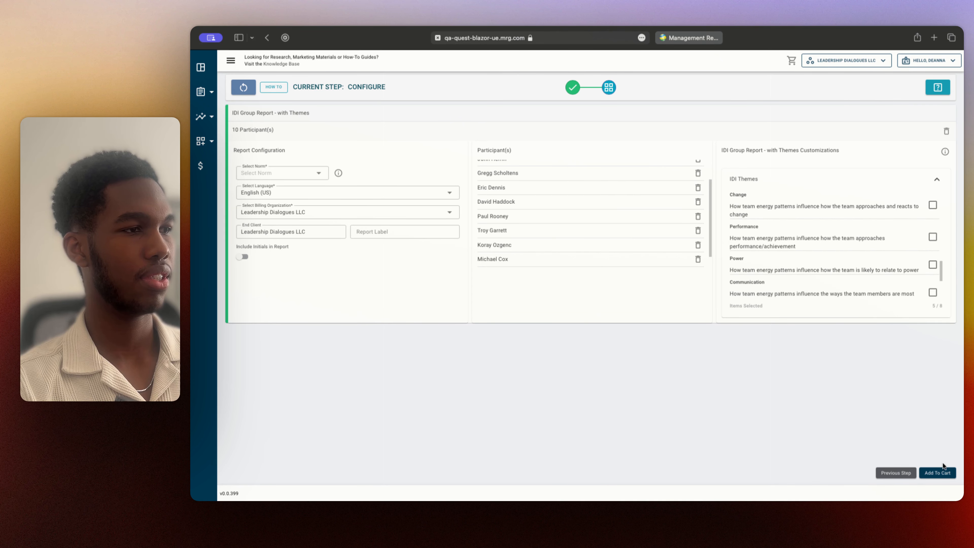
scroll(823, 227, up, 5)
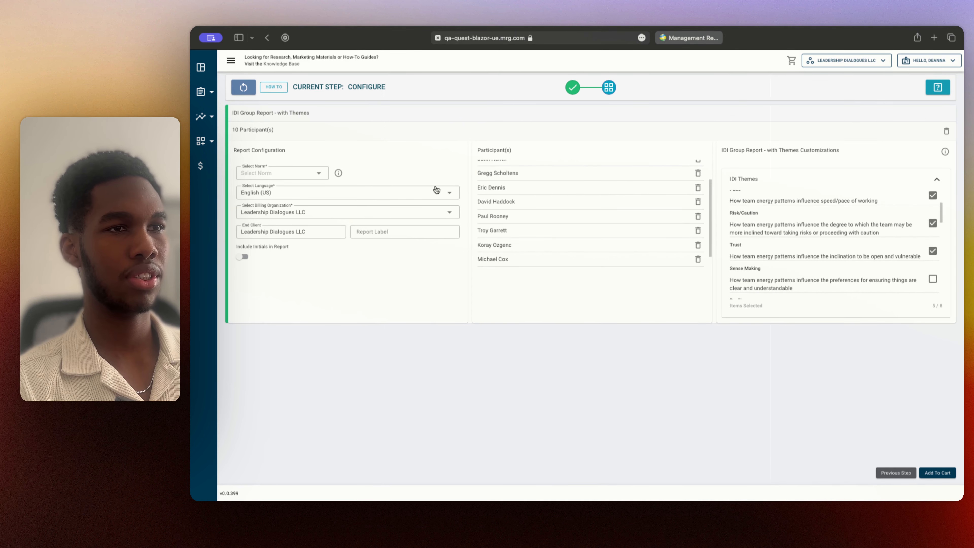
Set the group report's norm to United States - All (2023)
click(298, 176)
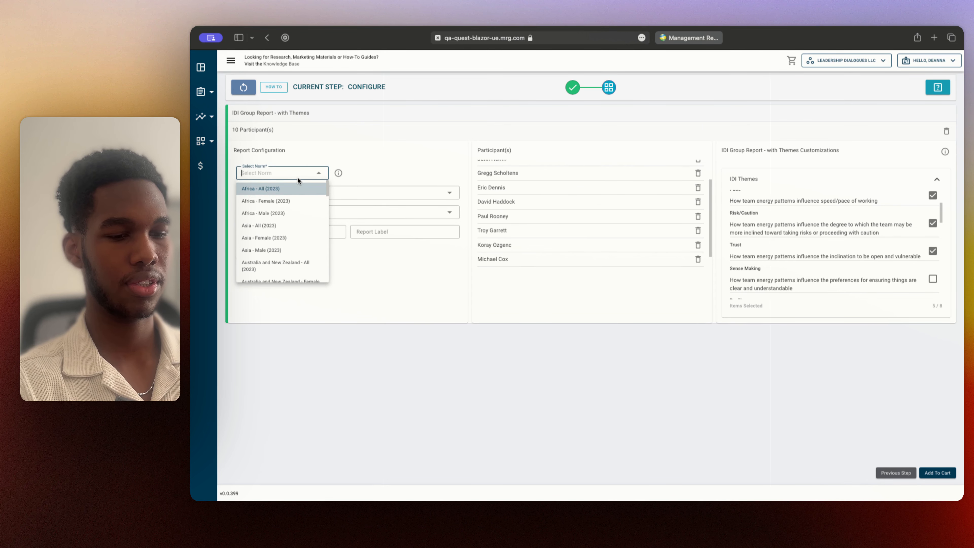
text(Unite)
text(Sta)
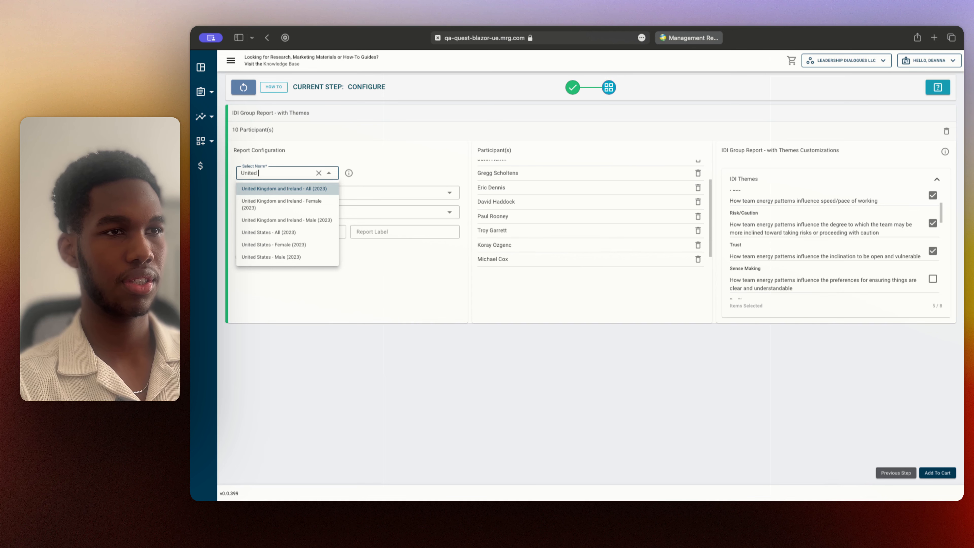
click(295, 188)
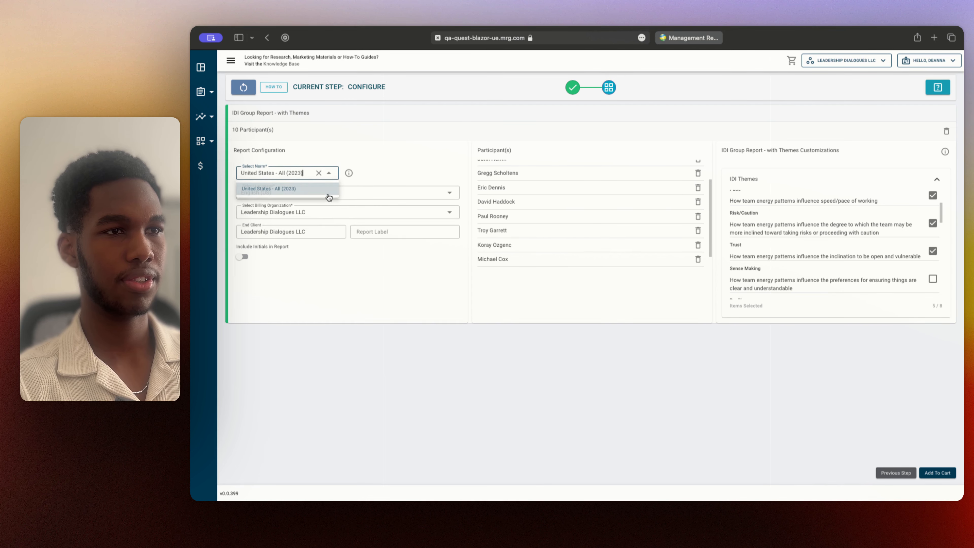
Choose English (US) as the report language and Leadership Dialogues LLC as the billing organization
click(373, 192)
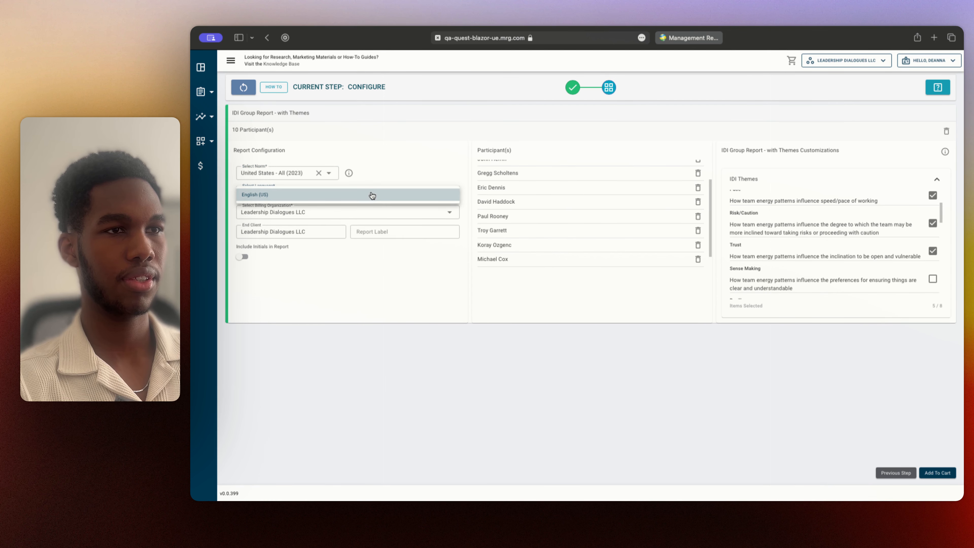
click(371, 195)
click(347, 215)
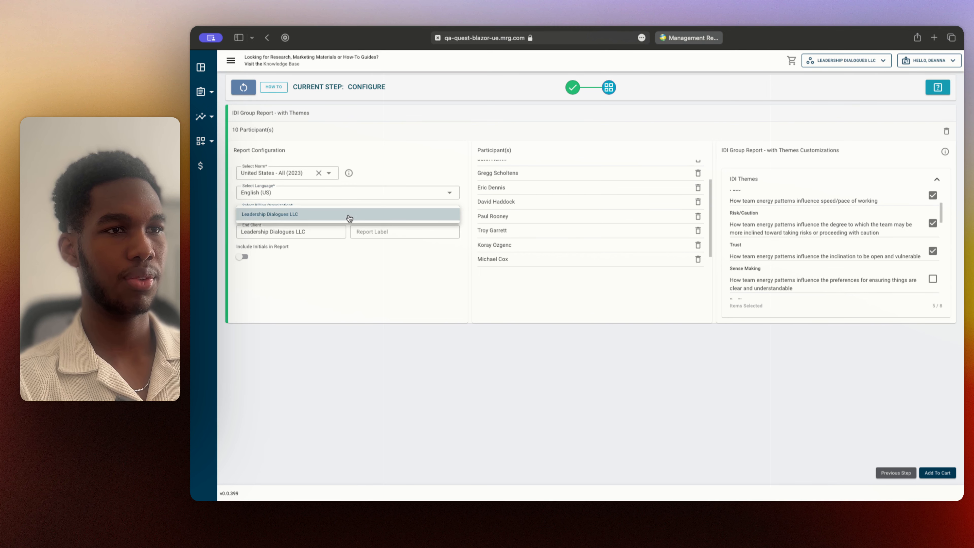
click(349, 217)
Keep the end client, leave the report label blank, and include participant initials in the report
click(318, 234)
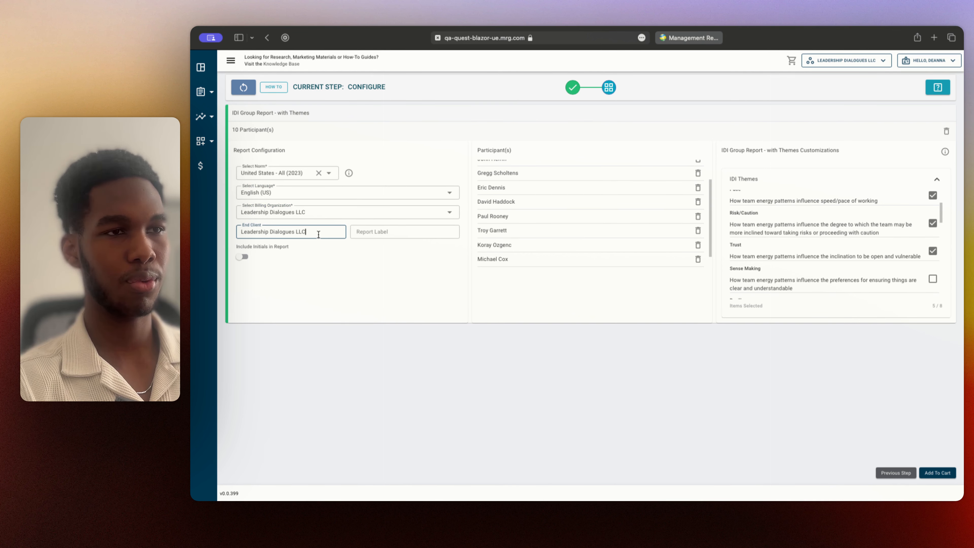
key(Tab)
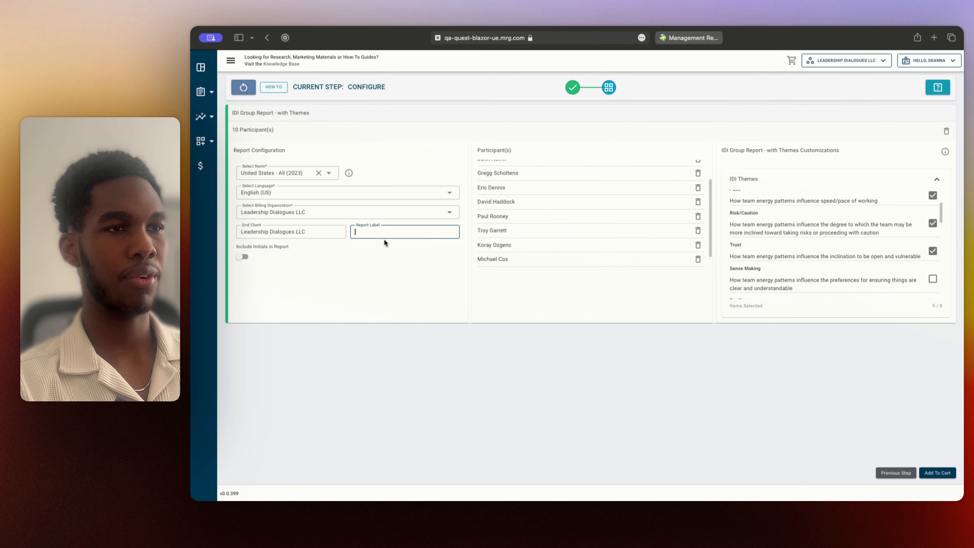
click(319, 257)
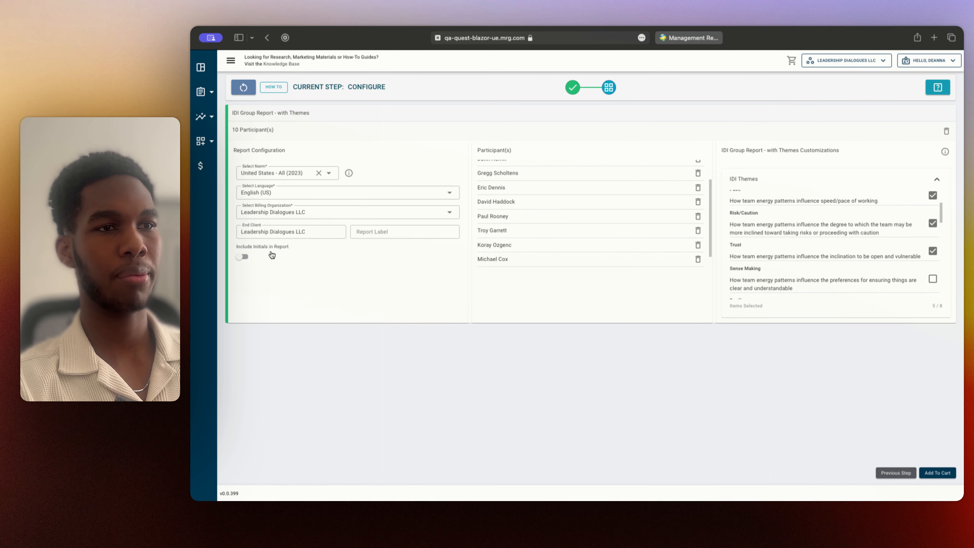
click(244, 257)
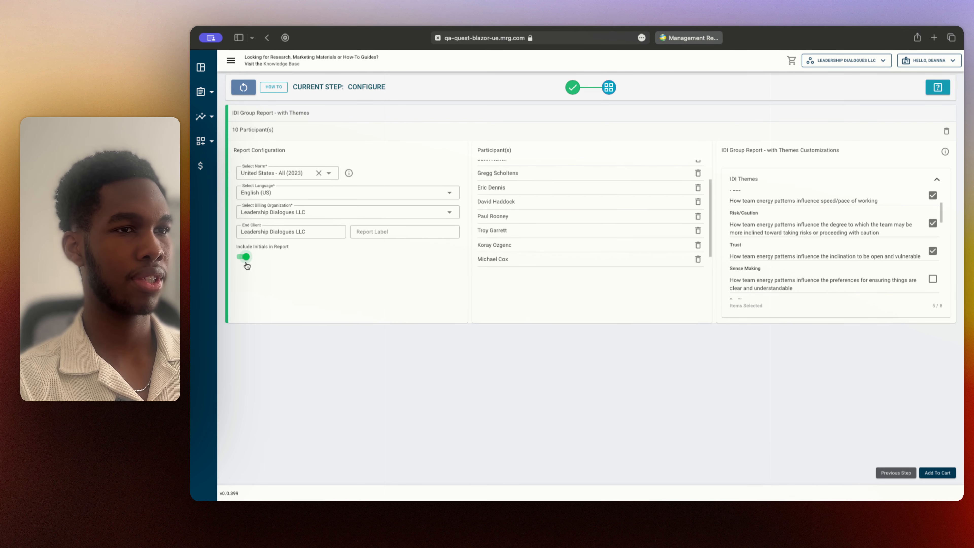
Add the configured IDI group report to the cart and proceed to checkout
click(938, 473)
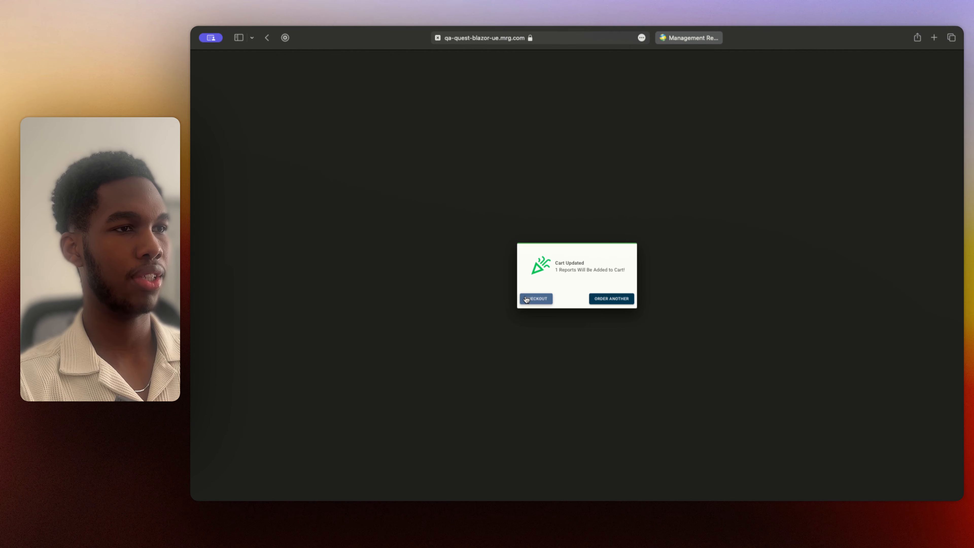
click(535, 298)
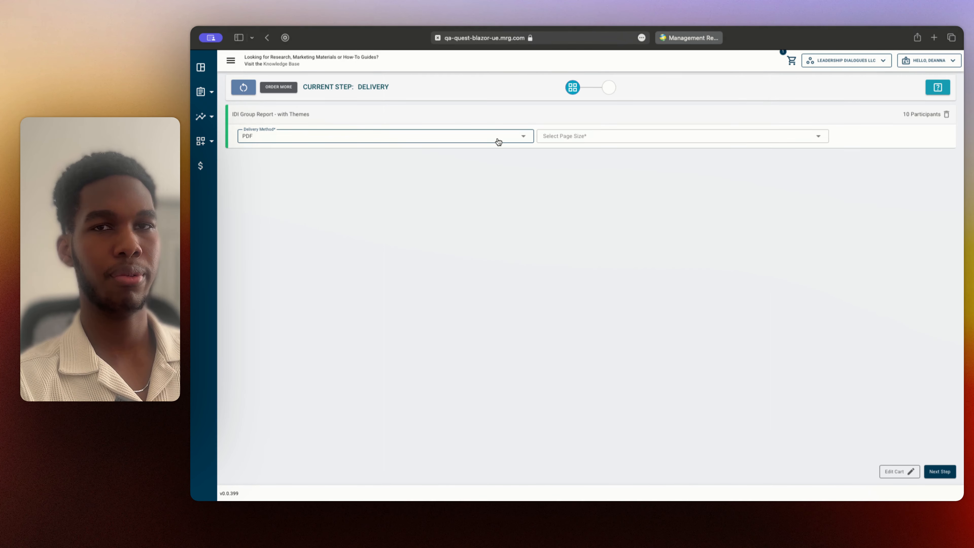
Set the group report's delivery method to PDF and page size to Letter (8.5 x 11), and continue to payment
click(496, 142)
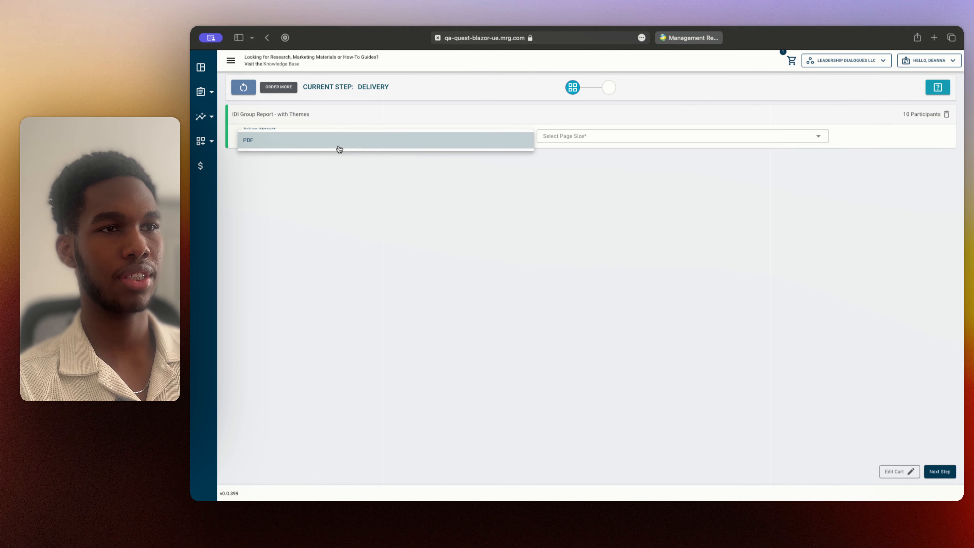
click(338, 148)
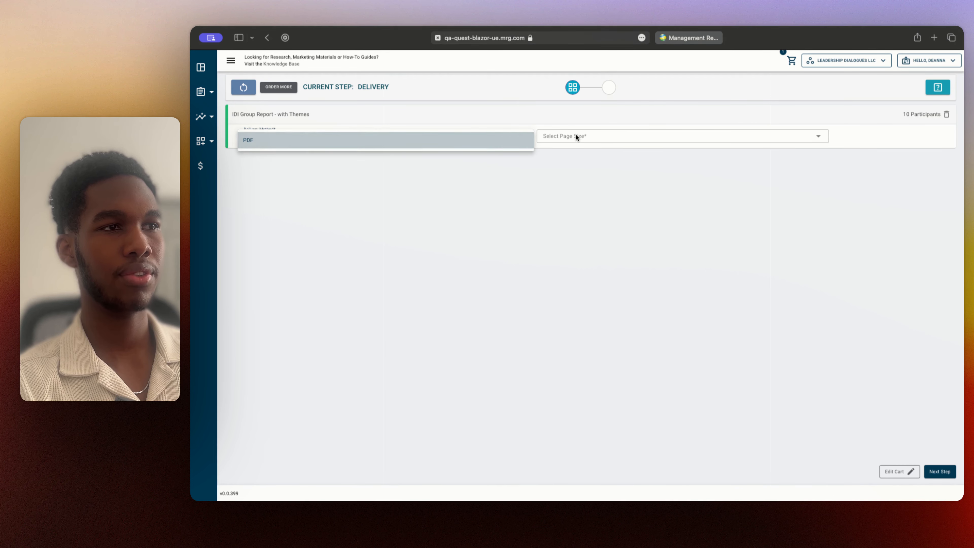
click(598, 142)
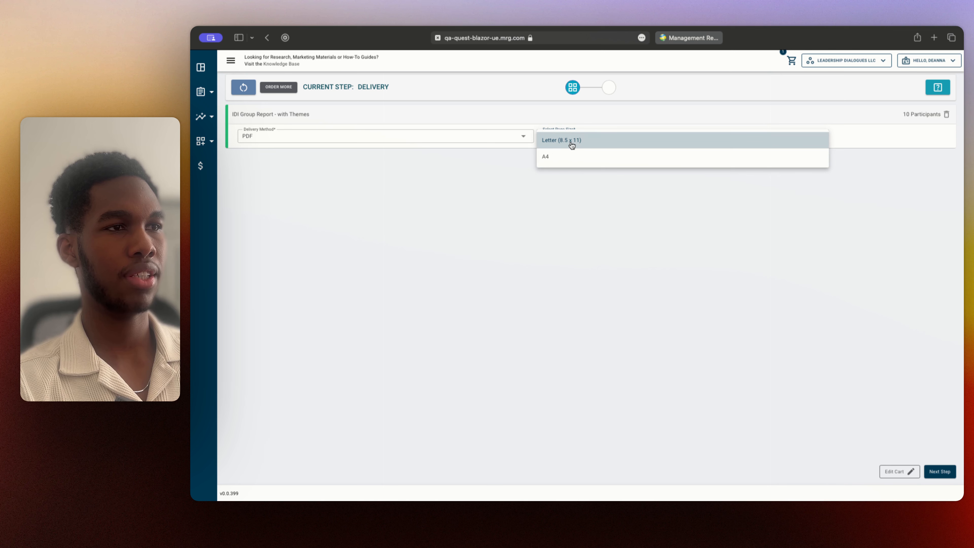
click(620, 147)
click(311, 138)
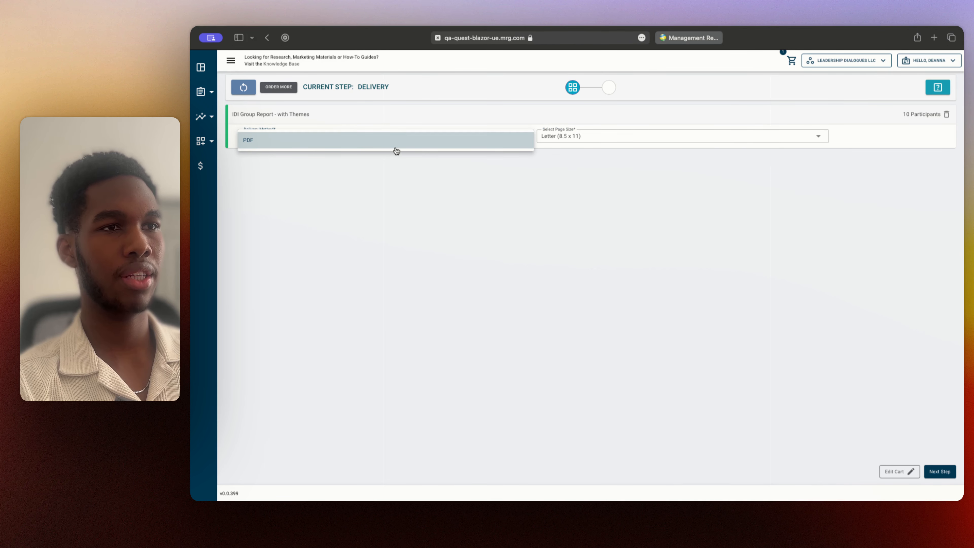
click(384, 145)
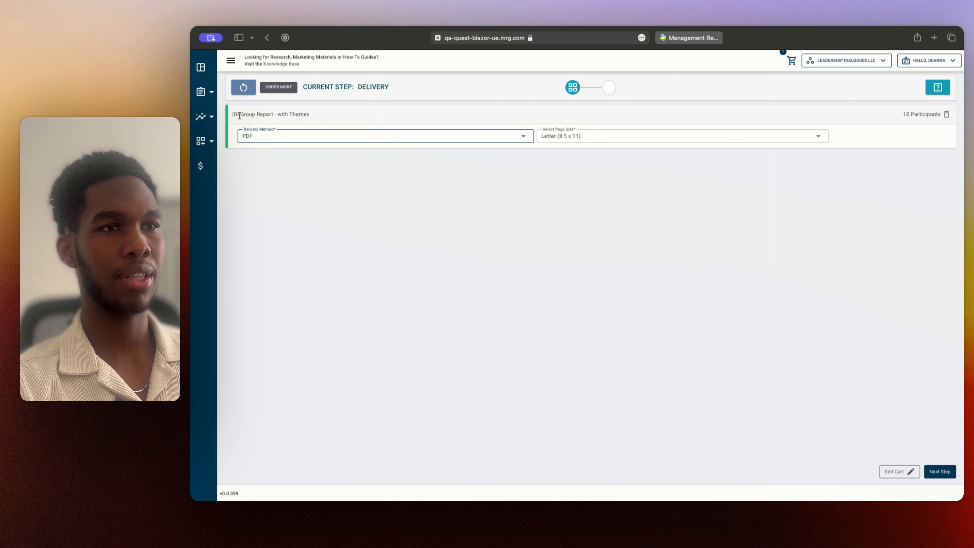
drag(234, 115, 320, 117)
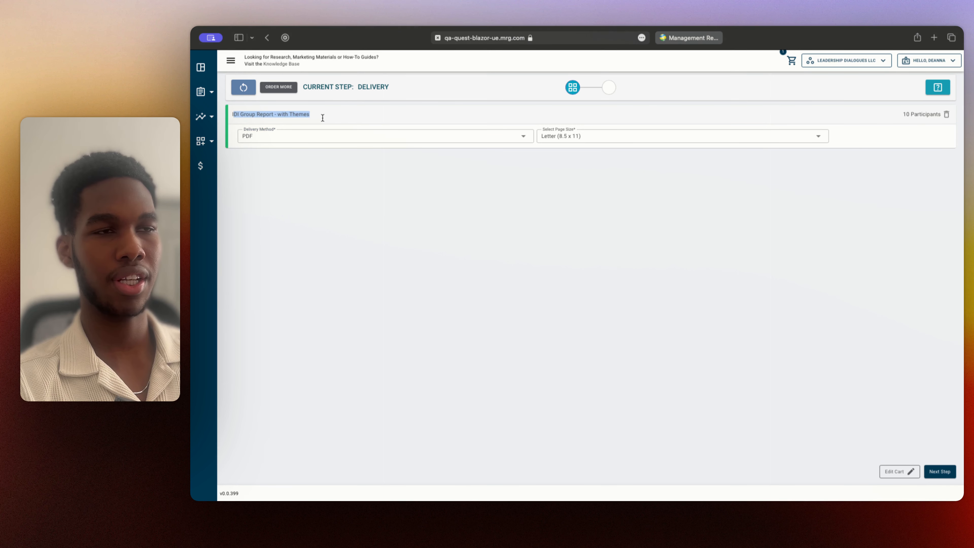
click(872, 404)
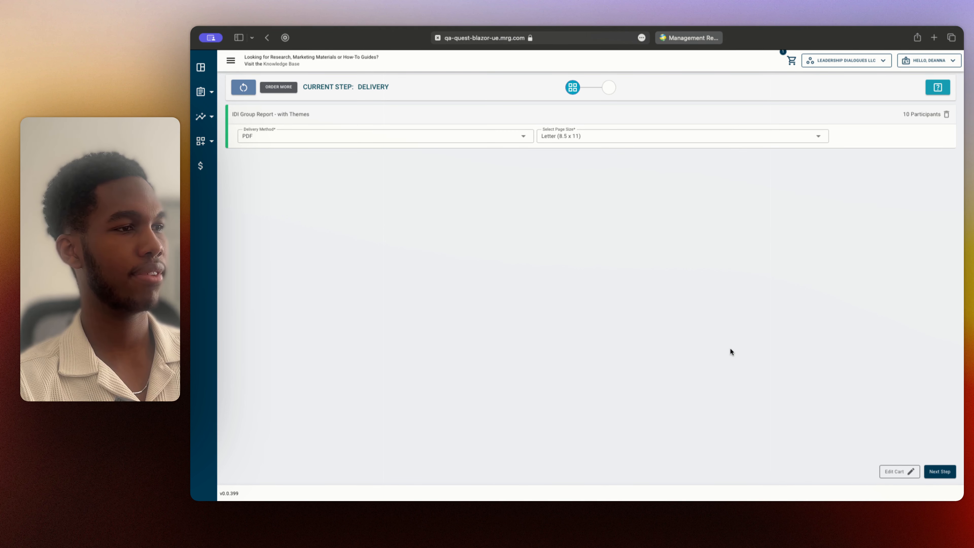
click(941, 472)
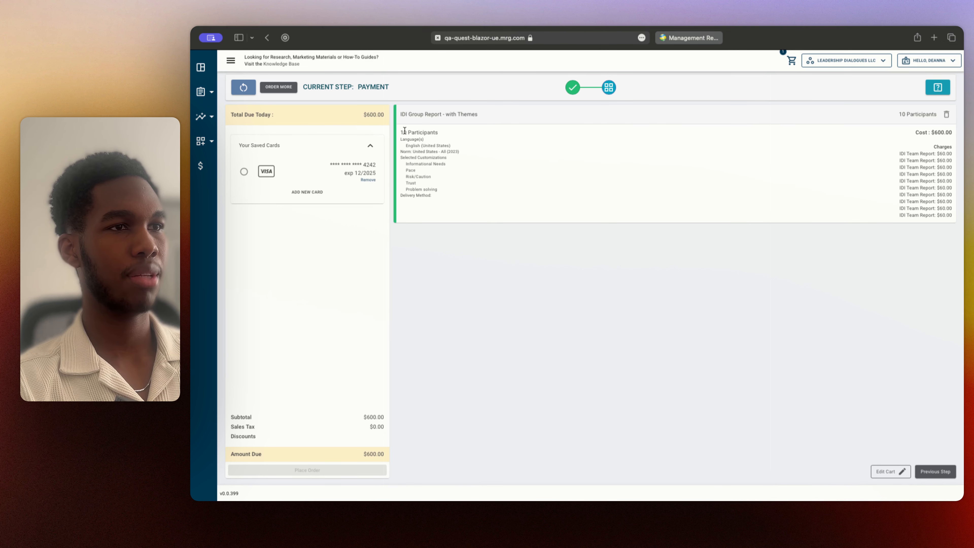
Review the order summary's language, norm, selected customizations and per-participant charges for the IDI group report
drag(405, 146, 464, 153)
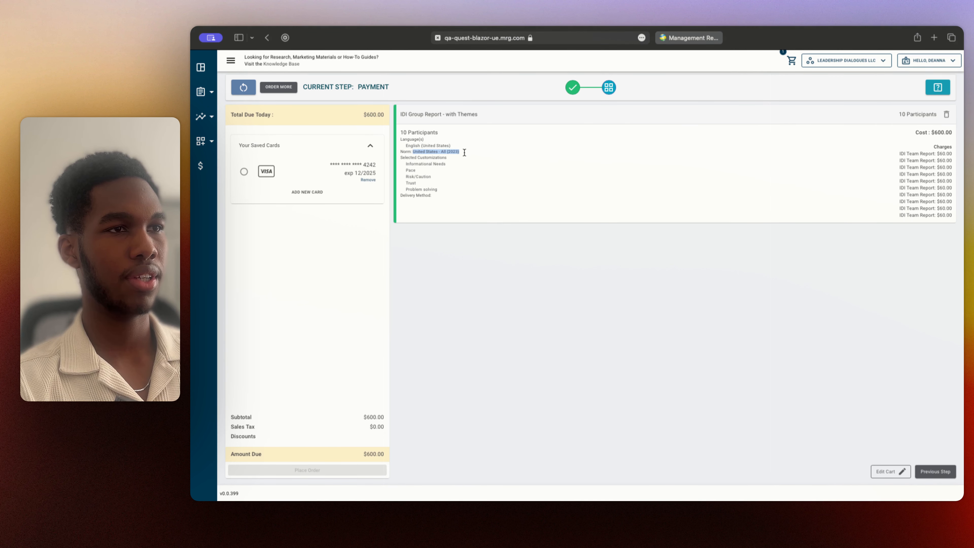
click(418, 162)
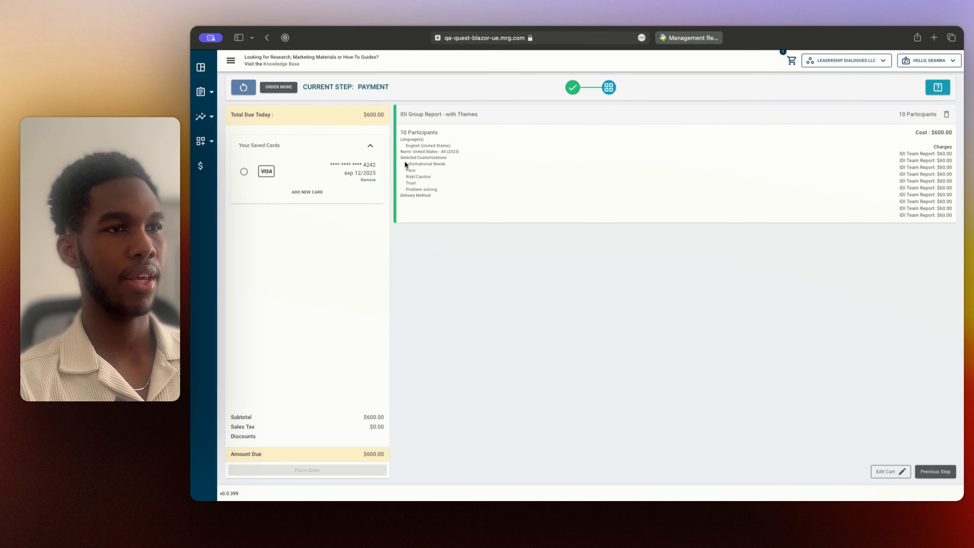
drag(404, 165, 437, 189)
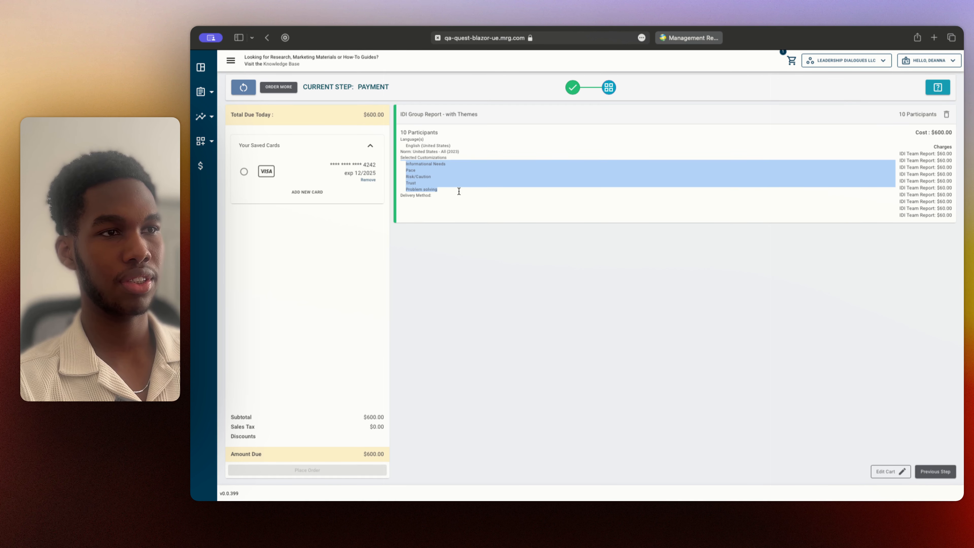
click(459, 194)
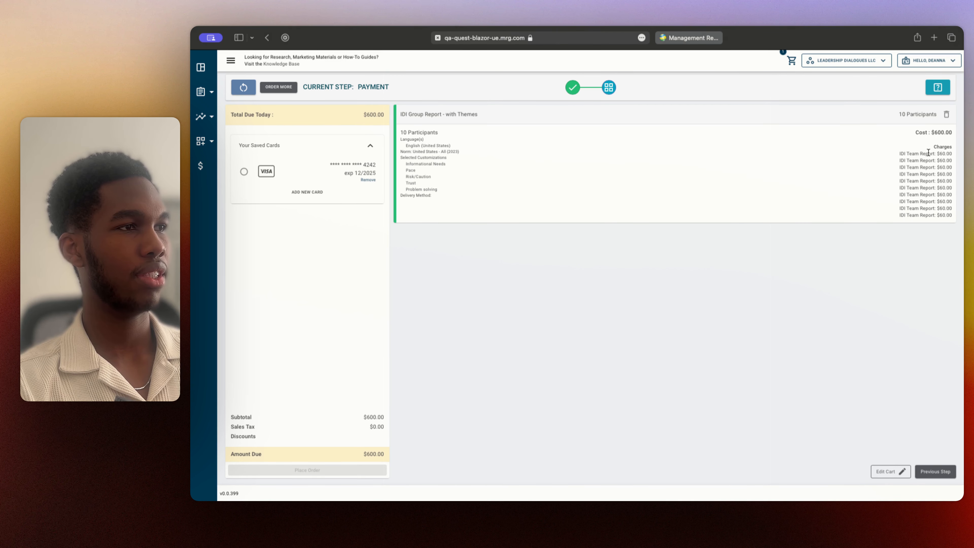
drag(900, 154, 952, 215)
click(952, 214)
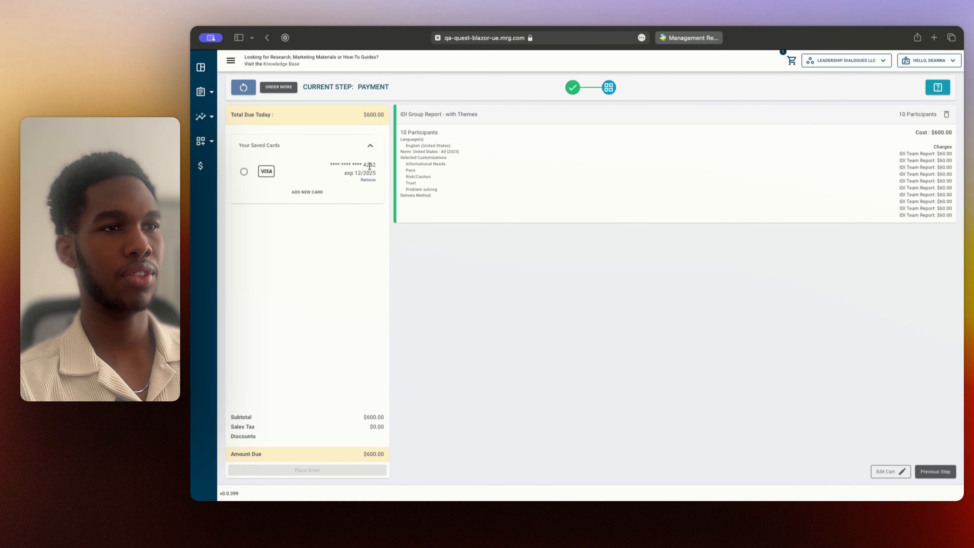
click(244, 172)
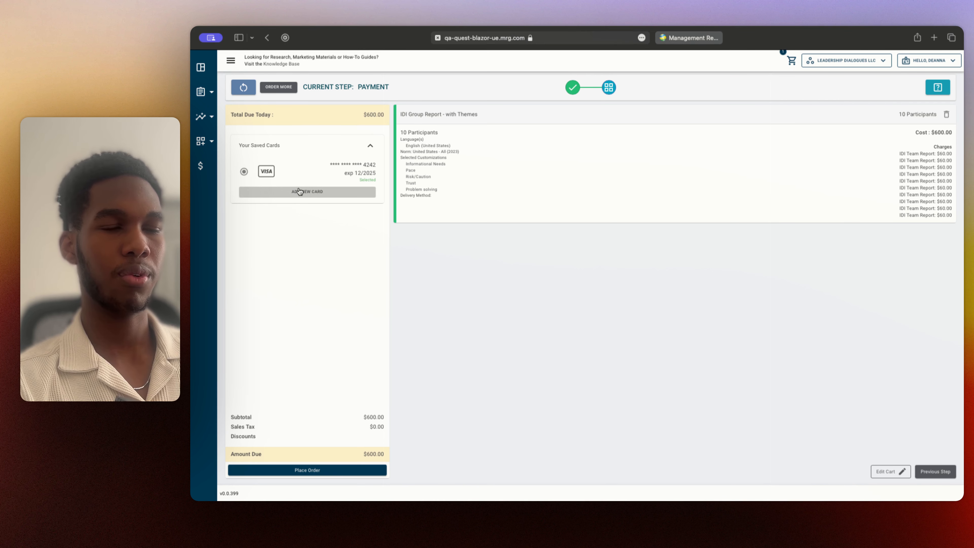
click(331, 193)
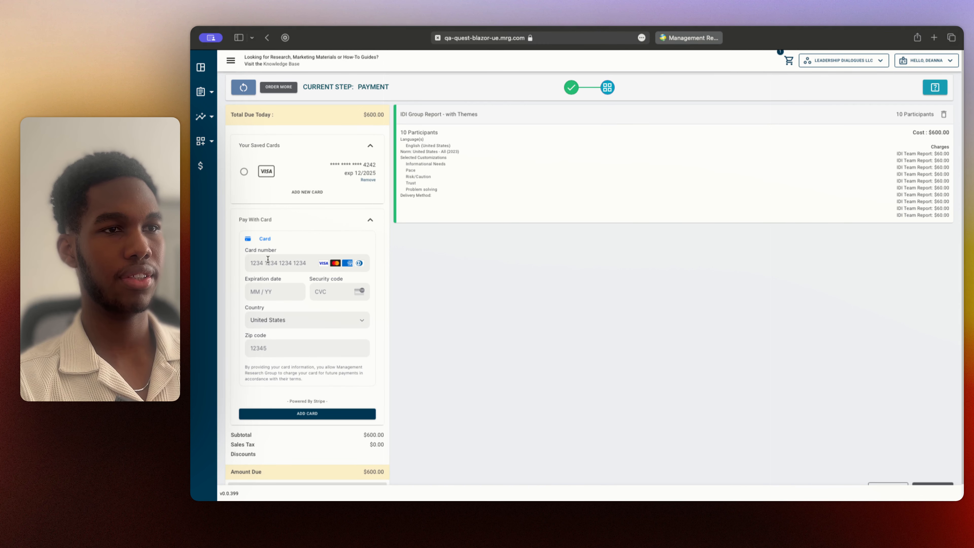
click(347, 226)
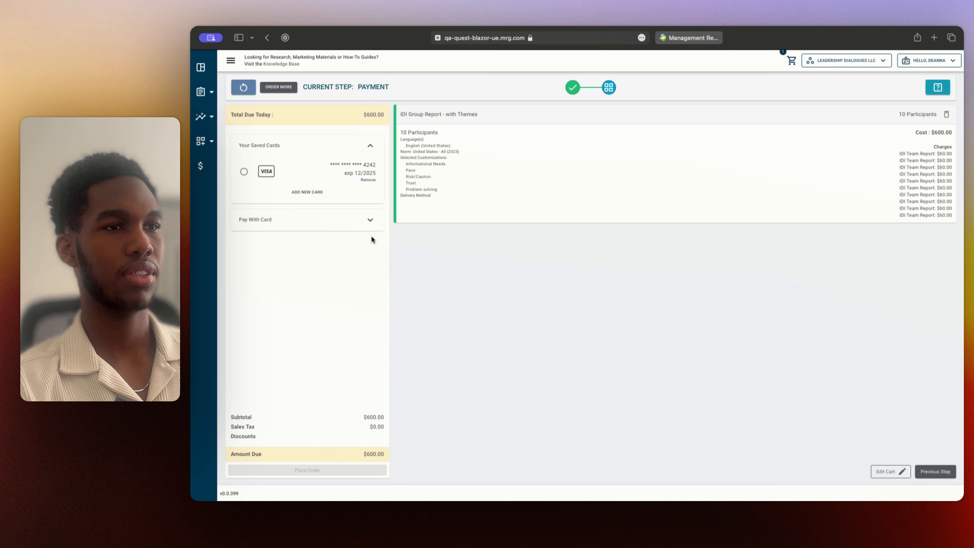
Place the group report order with the saved Visa card and open the ordered reports from the confirmation
click(245, 172)
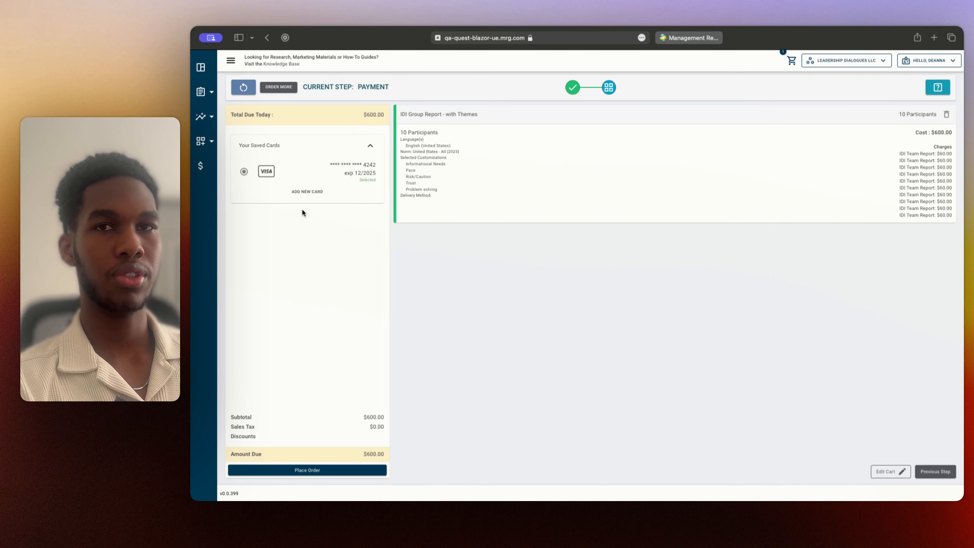
click(330, 471)
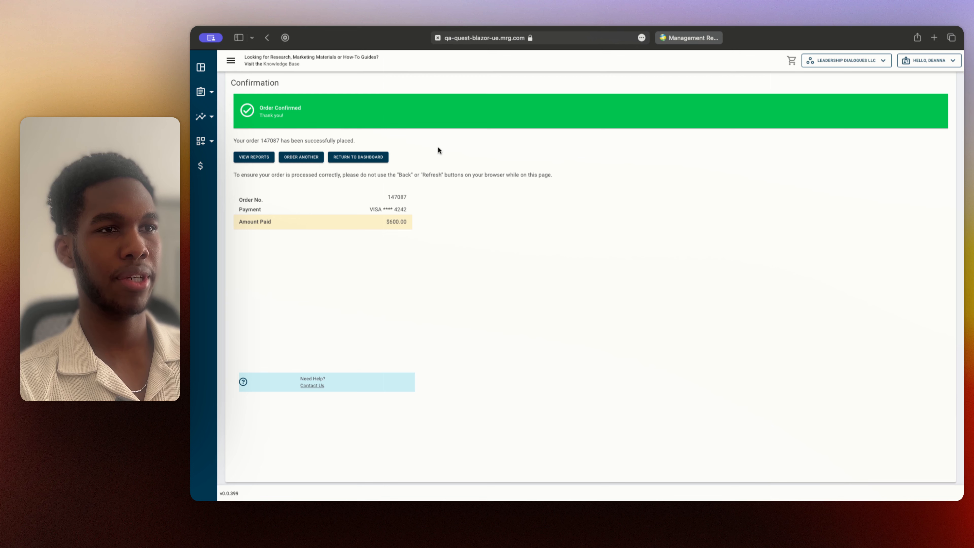
click(263, 158)
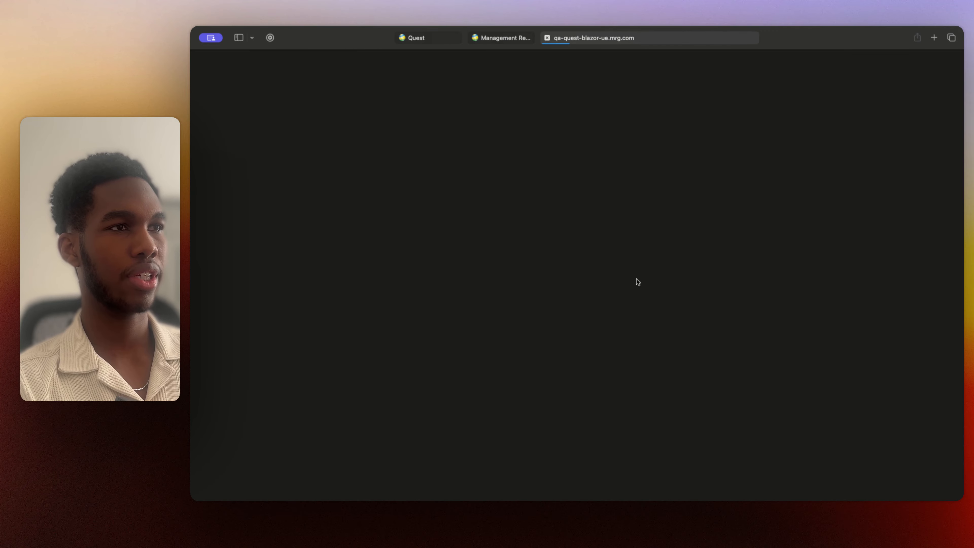